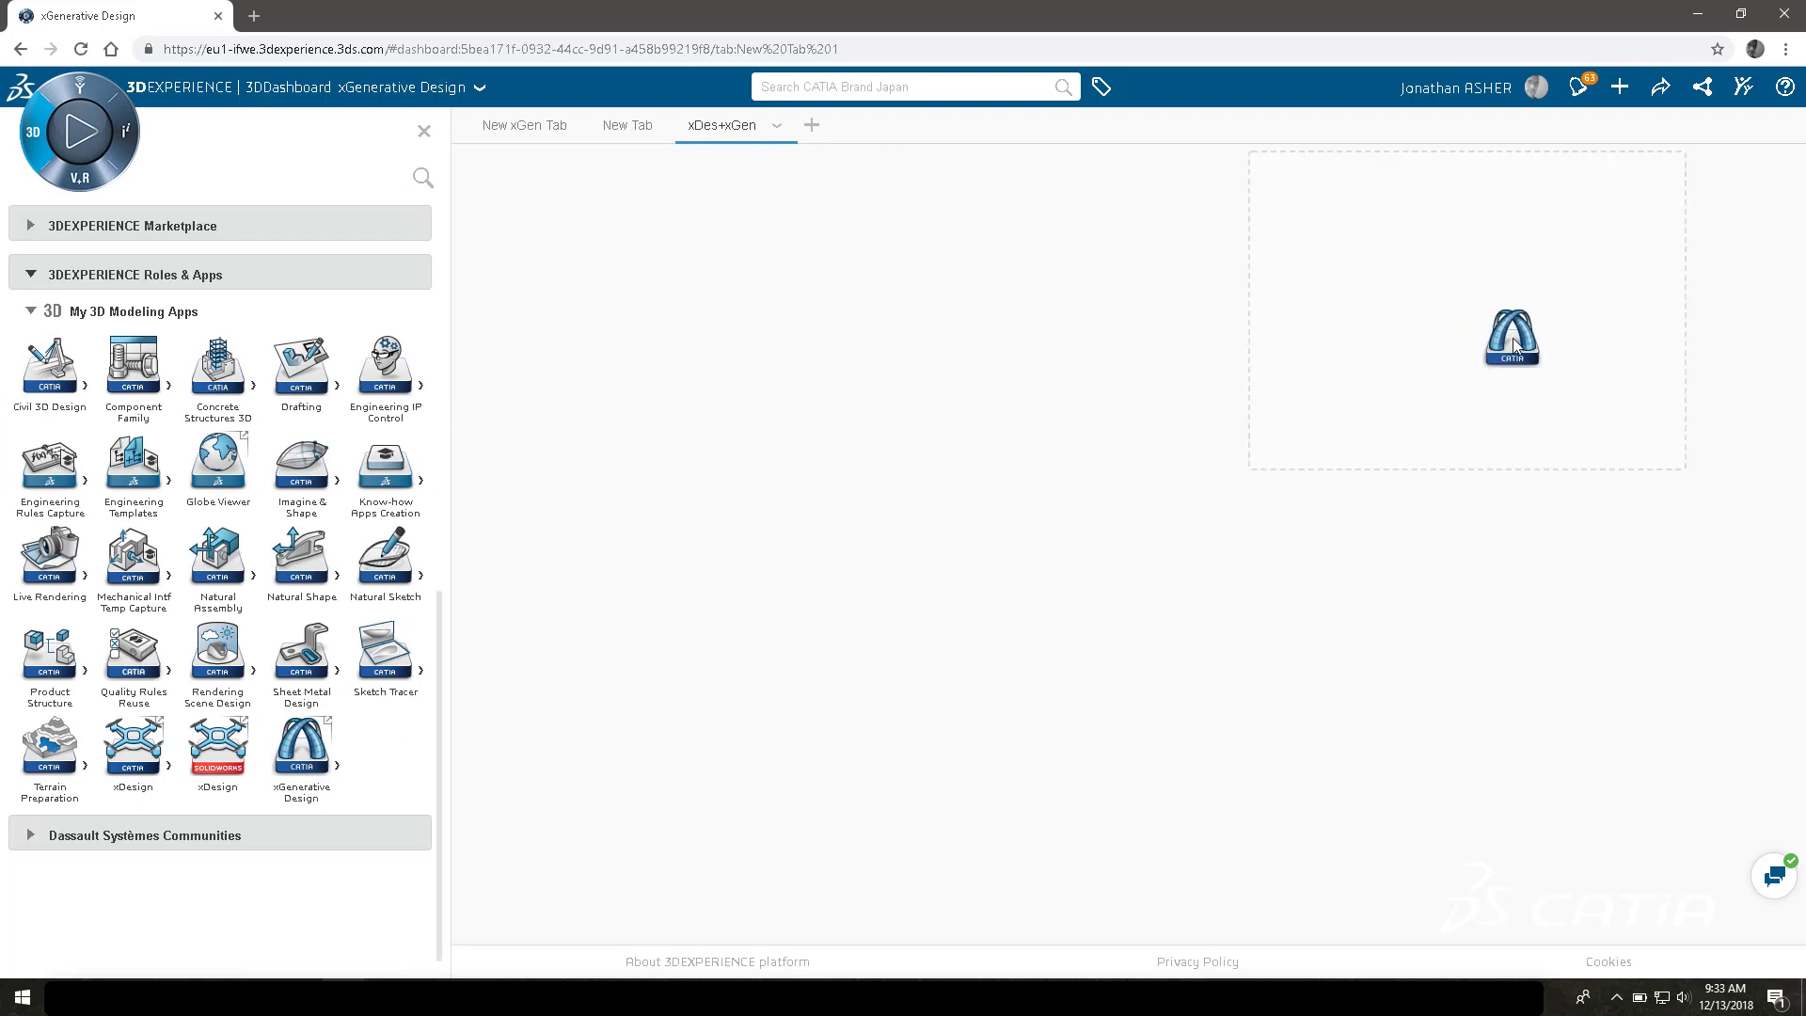
Add the xDesign app beside xGenerative Design on the xDes+xGen dashboard tab and close the app list.
{"action": "left_click_drag", "start_coordinate": [133, 747], "coordinate": [582, 368]}
{"action": "left_click", "coordinate": [425, 130]}
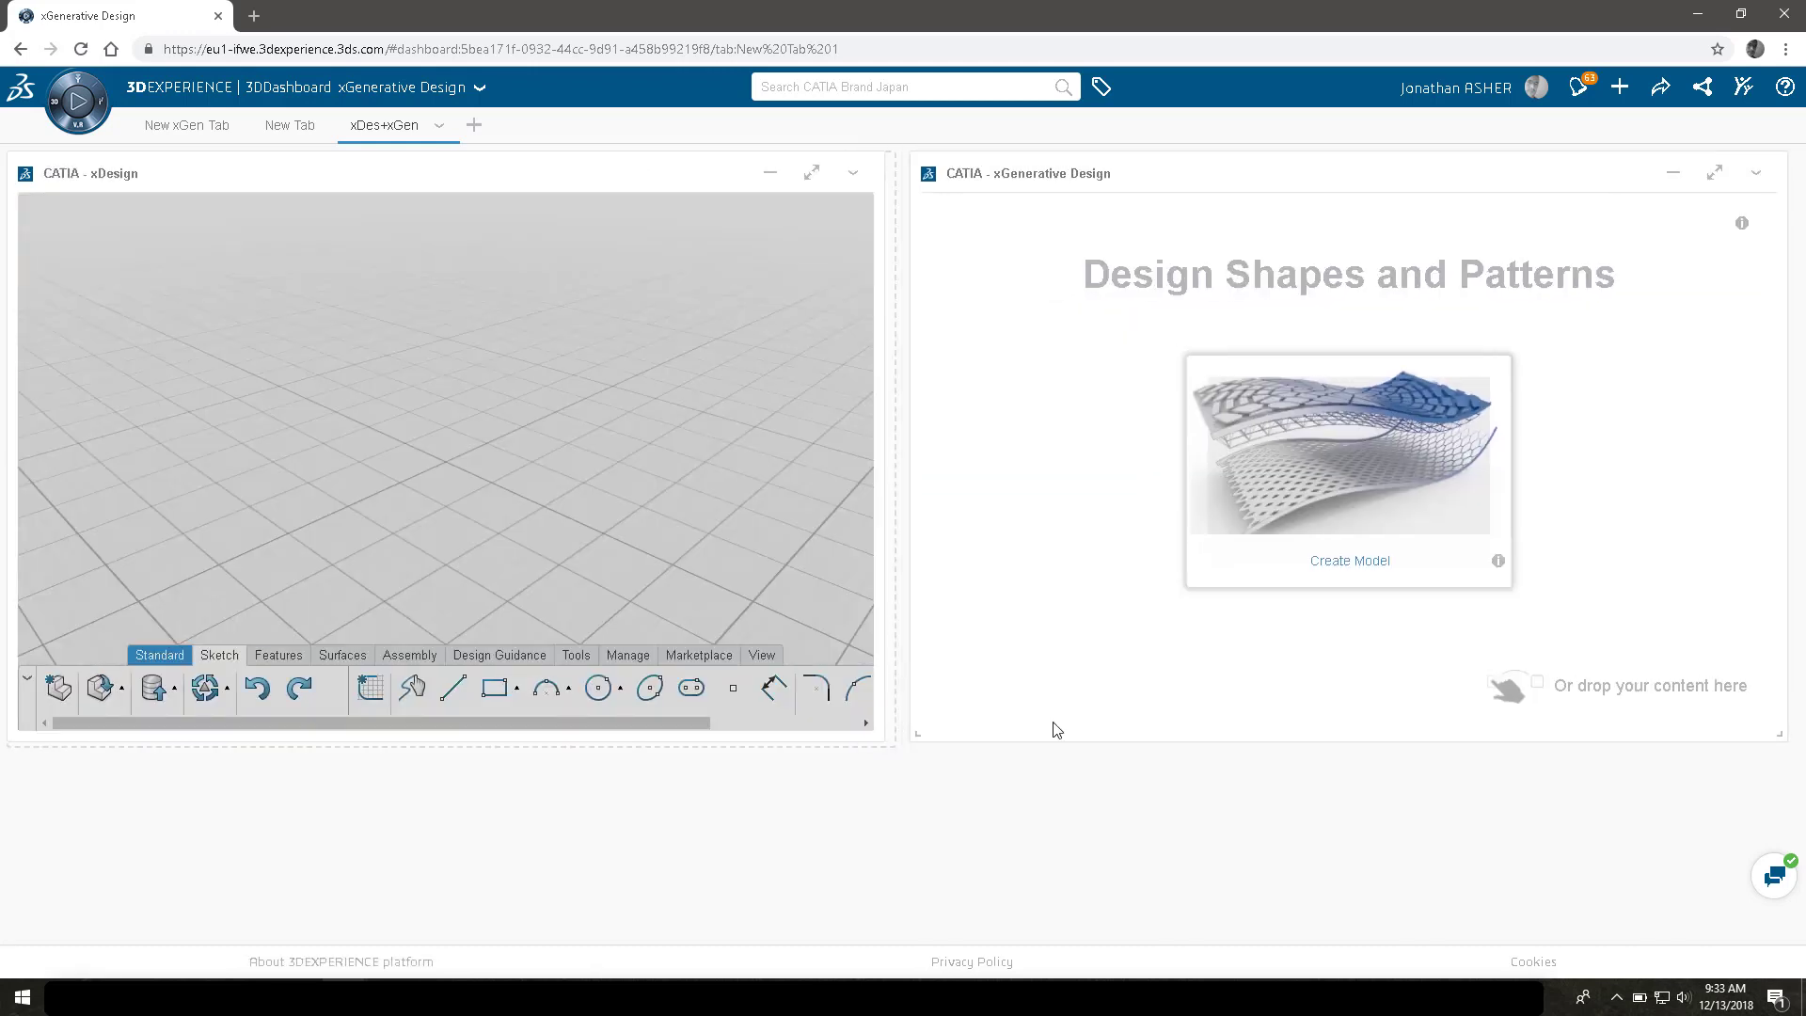
{"action": "left_click", "coordinate": [361, 365]}
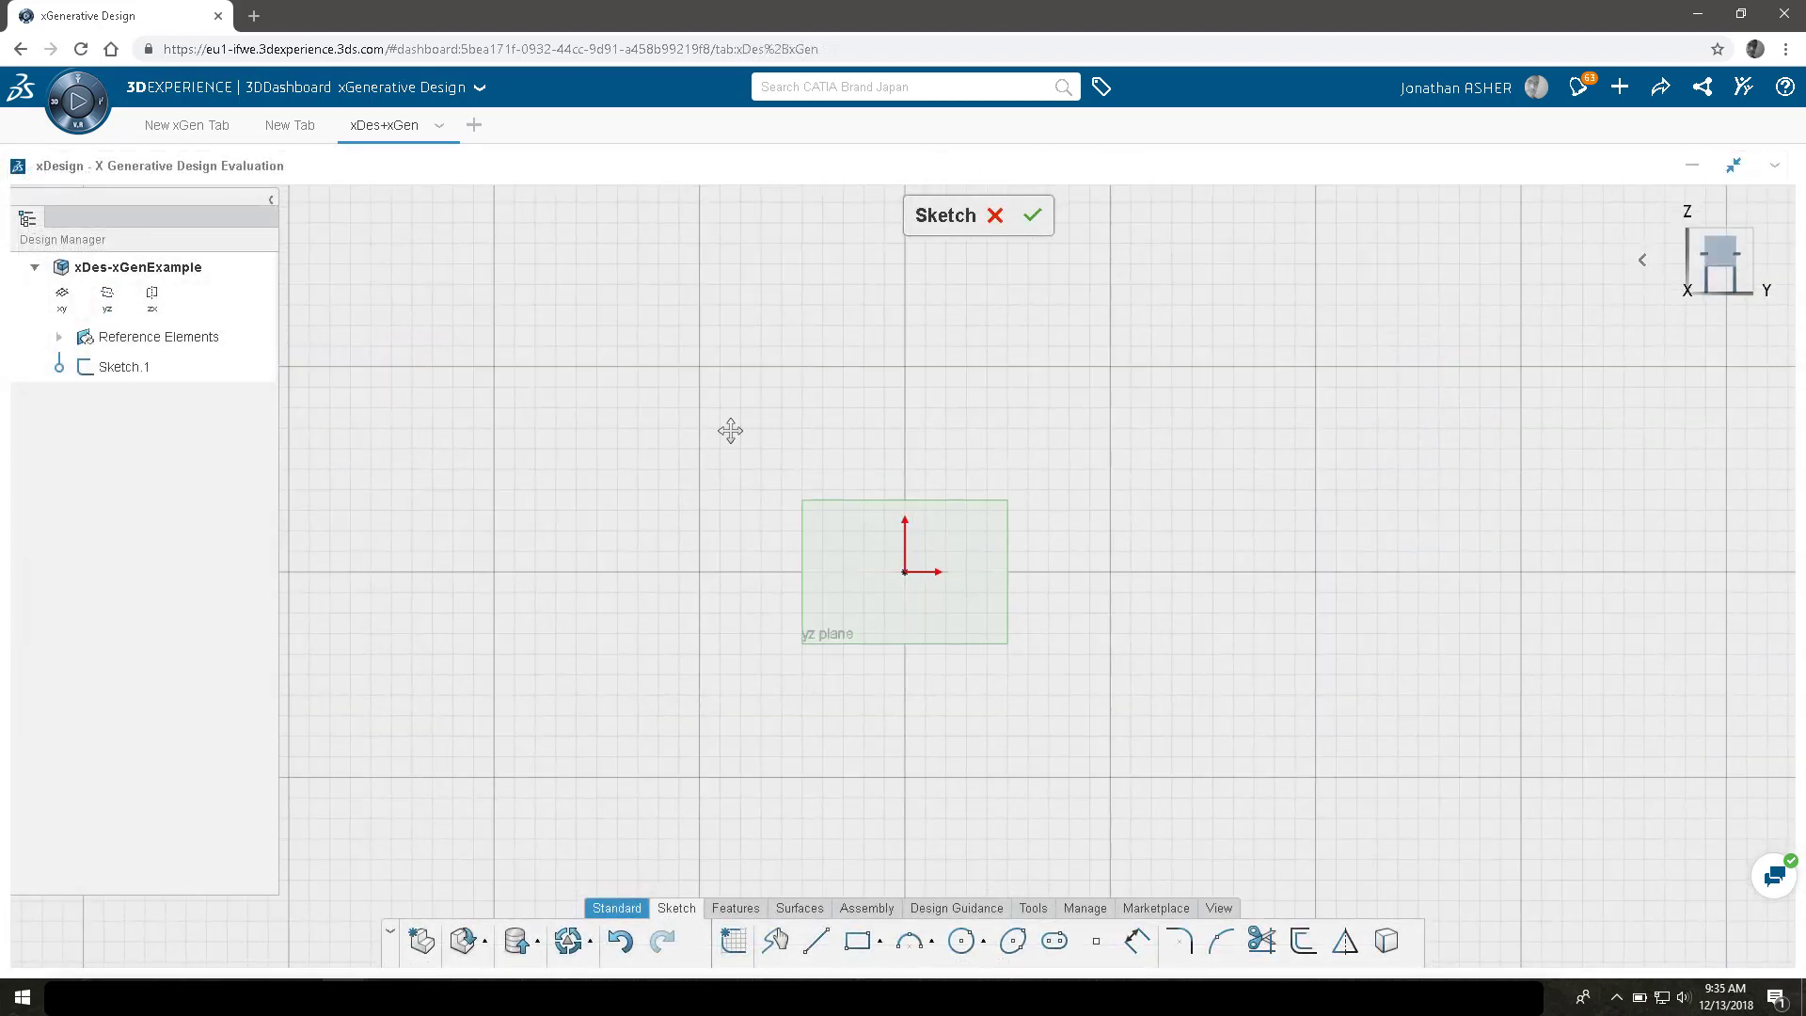
Dimension the line rising from the origin in the yz-plane sketch to 3000 mm.
{"action": "scroll", "coordinate": [821, 401], "scroll_direction": "down", "scroll_amount": 8}
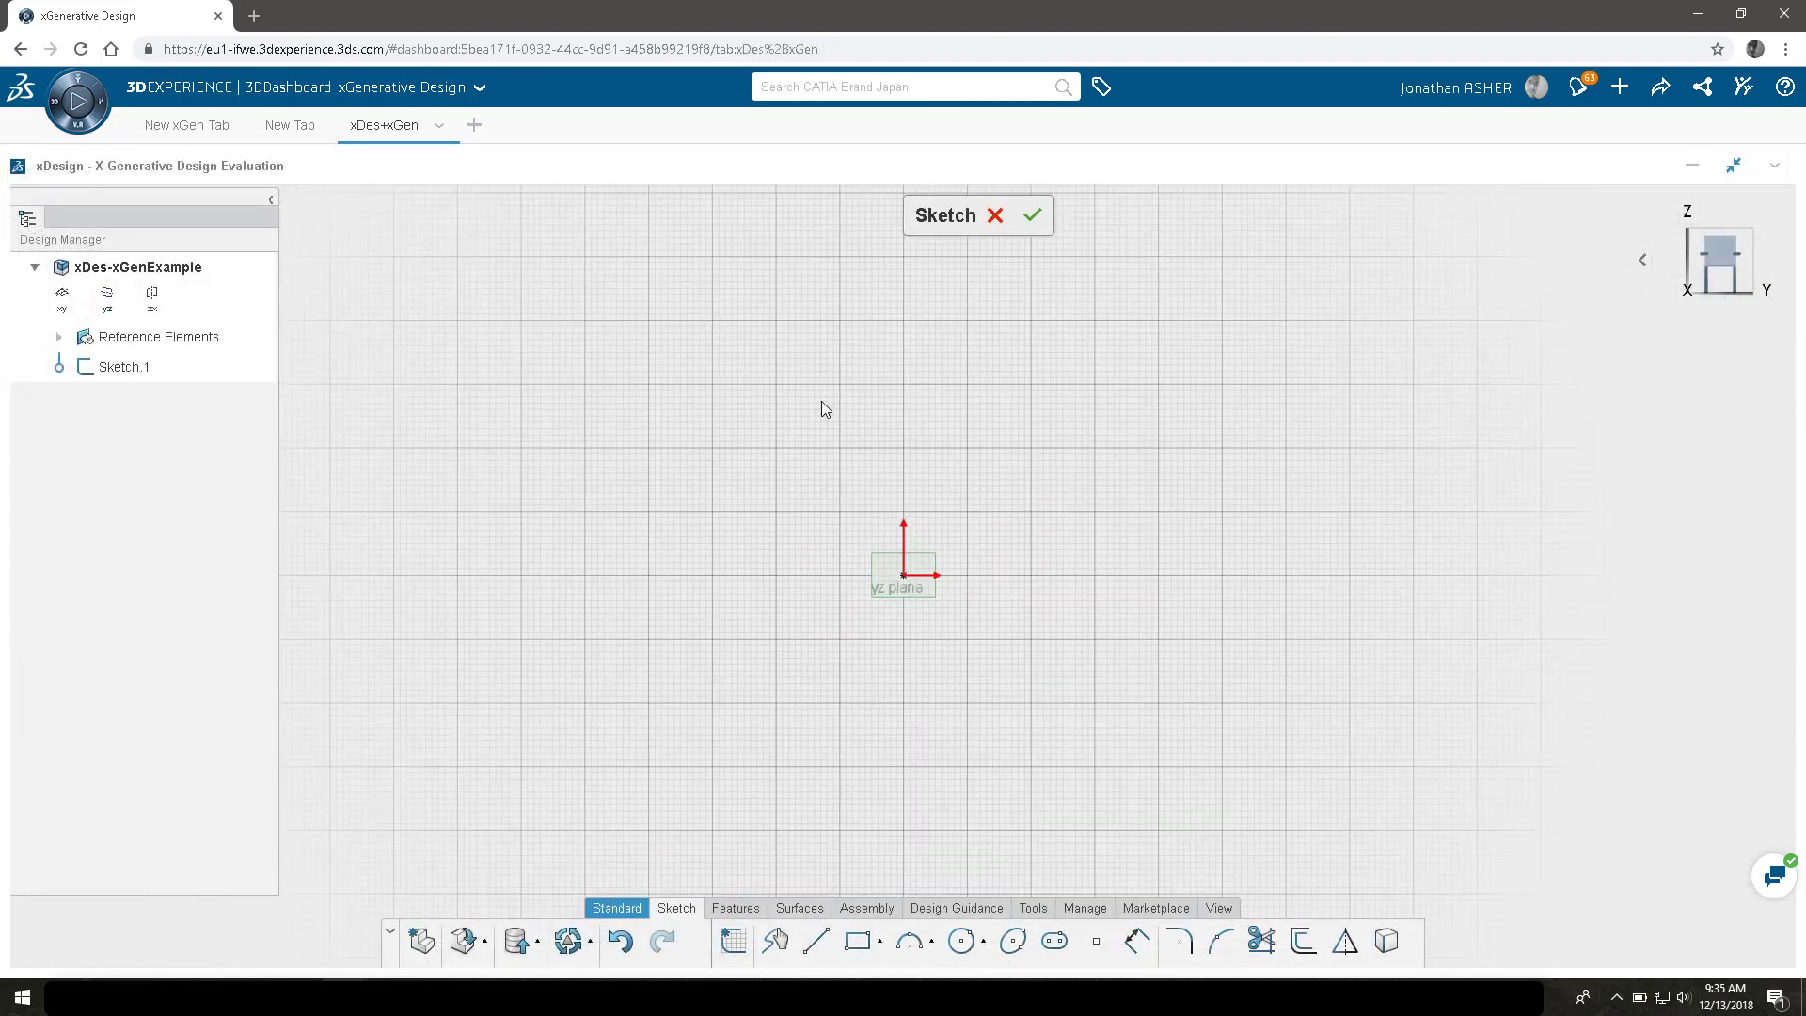
{"action": "middle_click_drag", "start_coordinate": [839, 440], "coordinate": [743, 609]}
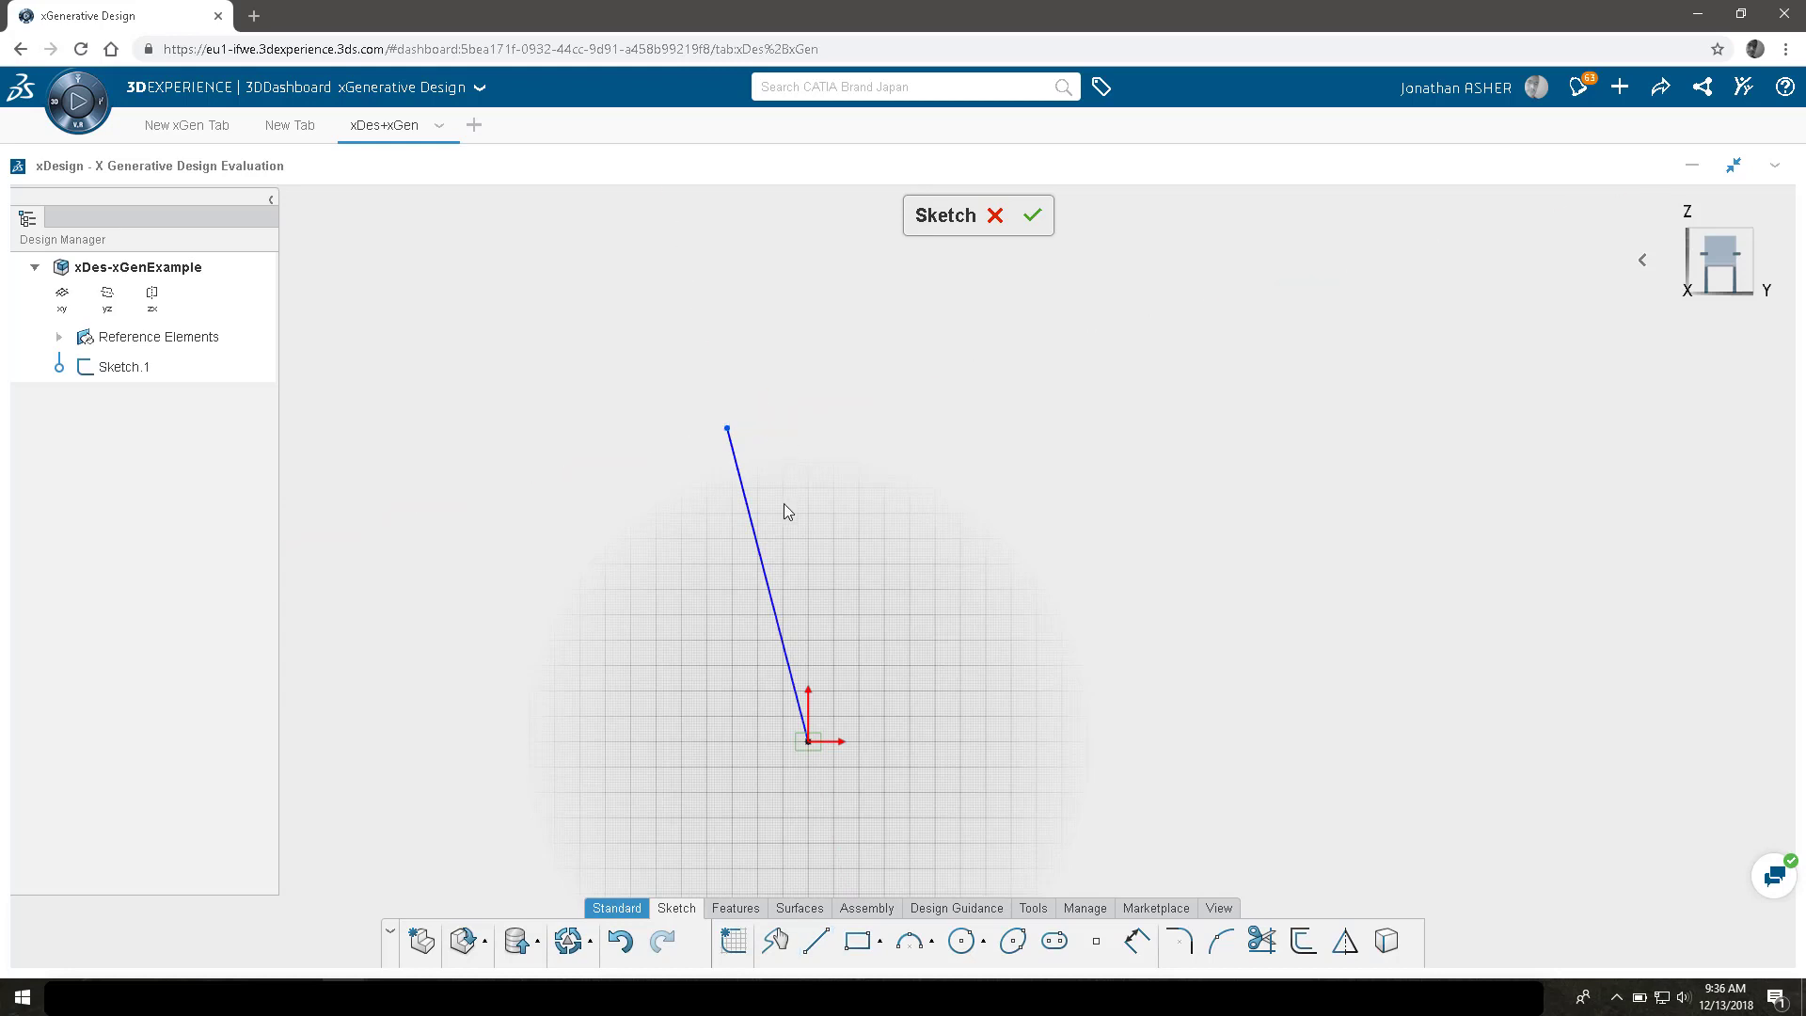
{"action": "left_click", "coordinate": [764, 556]}
{"action": "left_click", "coordinate": [944, 501]}
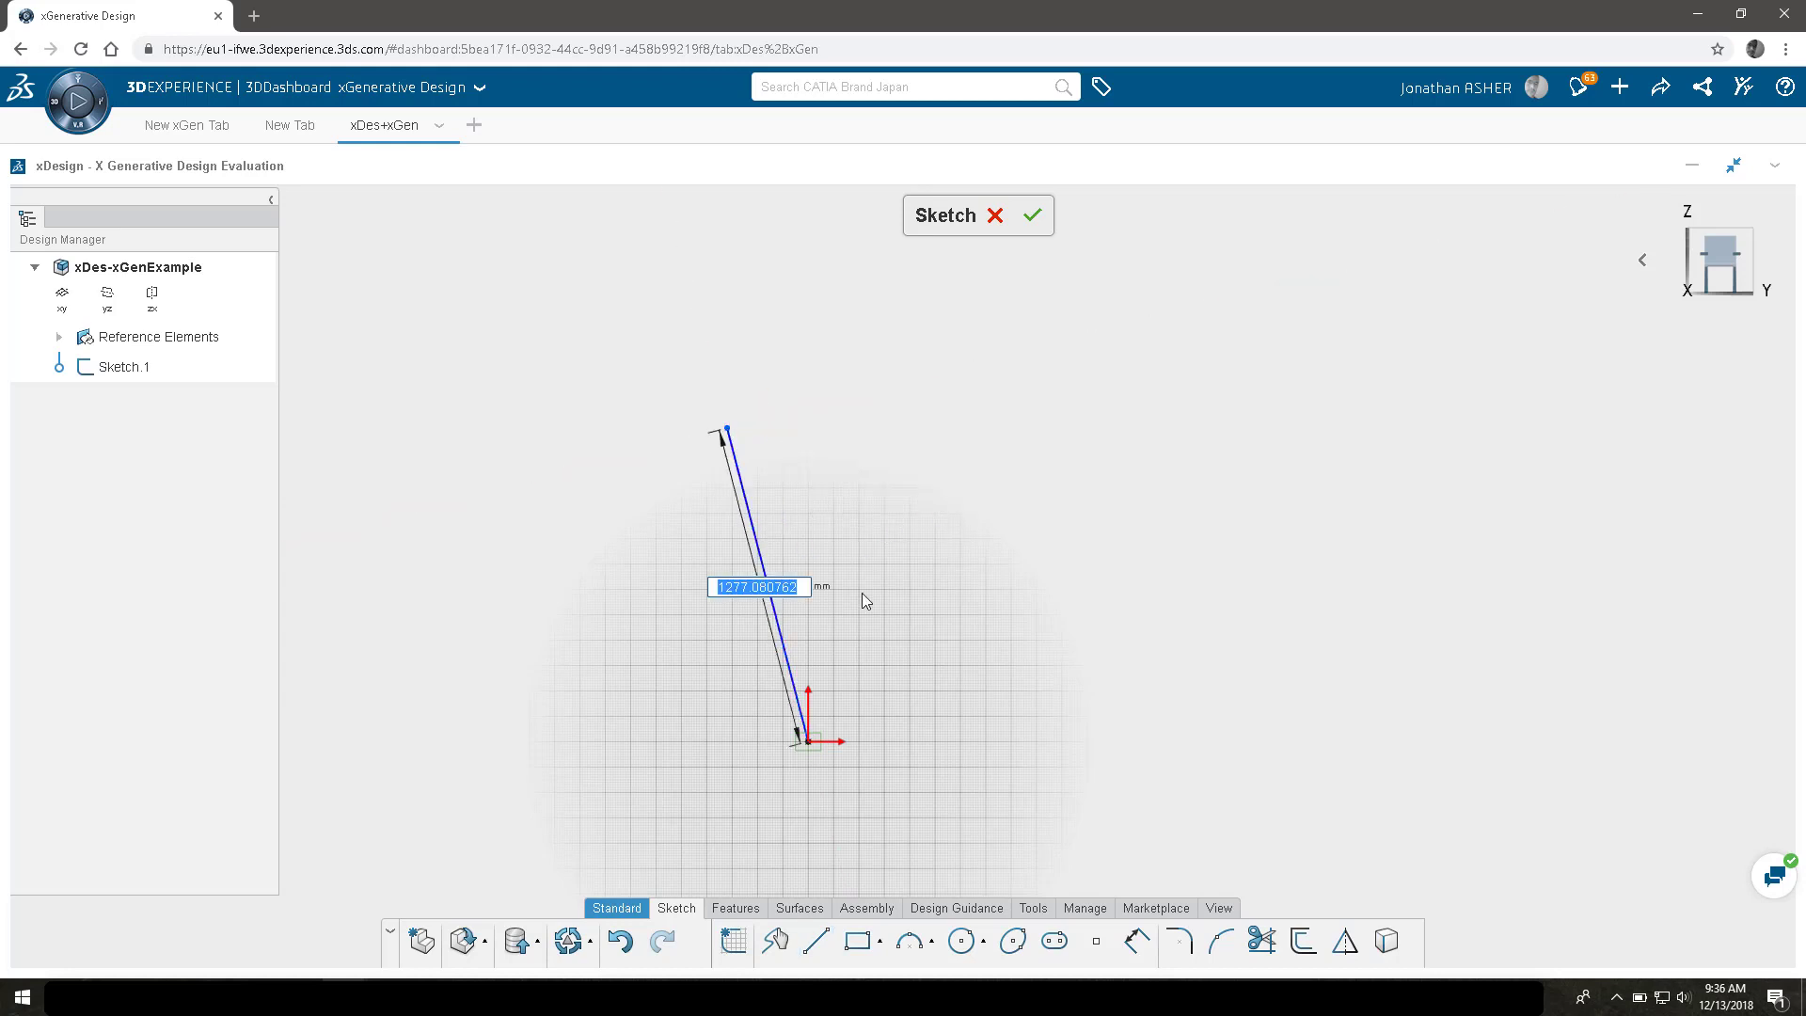
{"action": "type", "text": "3000"}
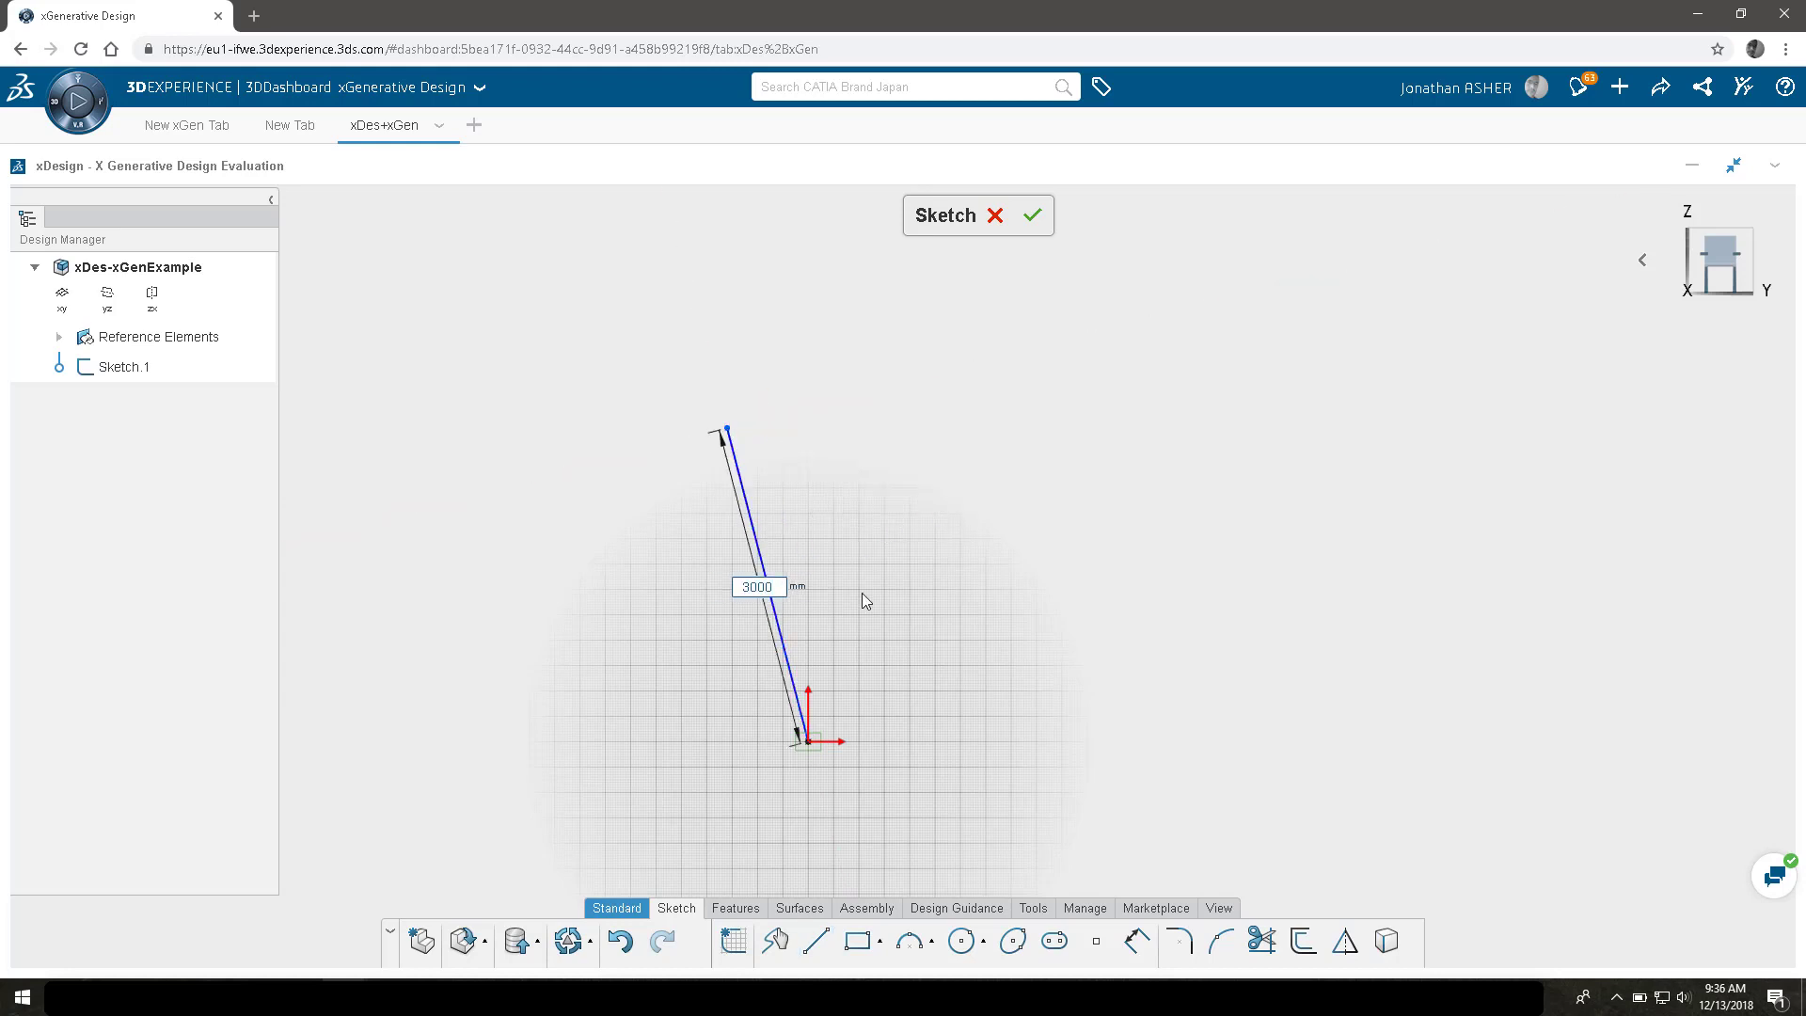
{"action": "key", "text": "Return"}
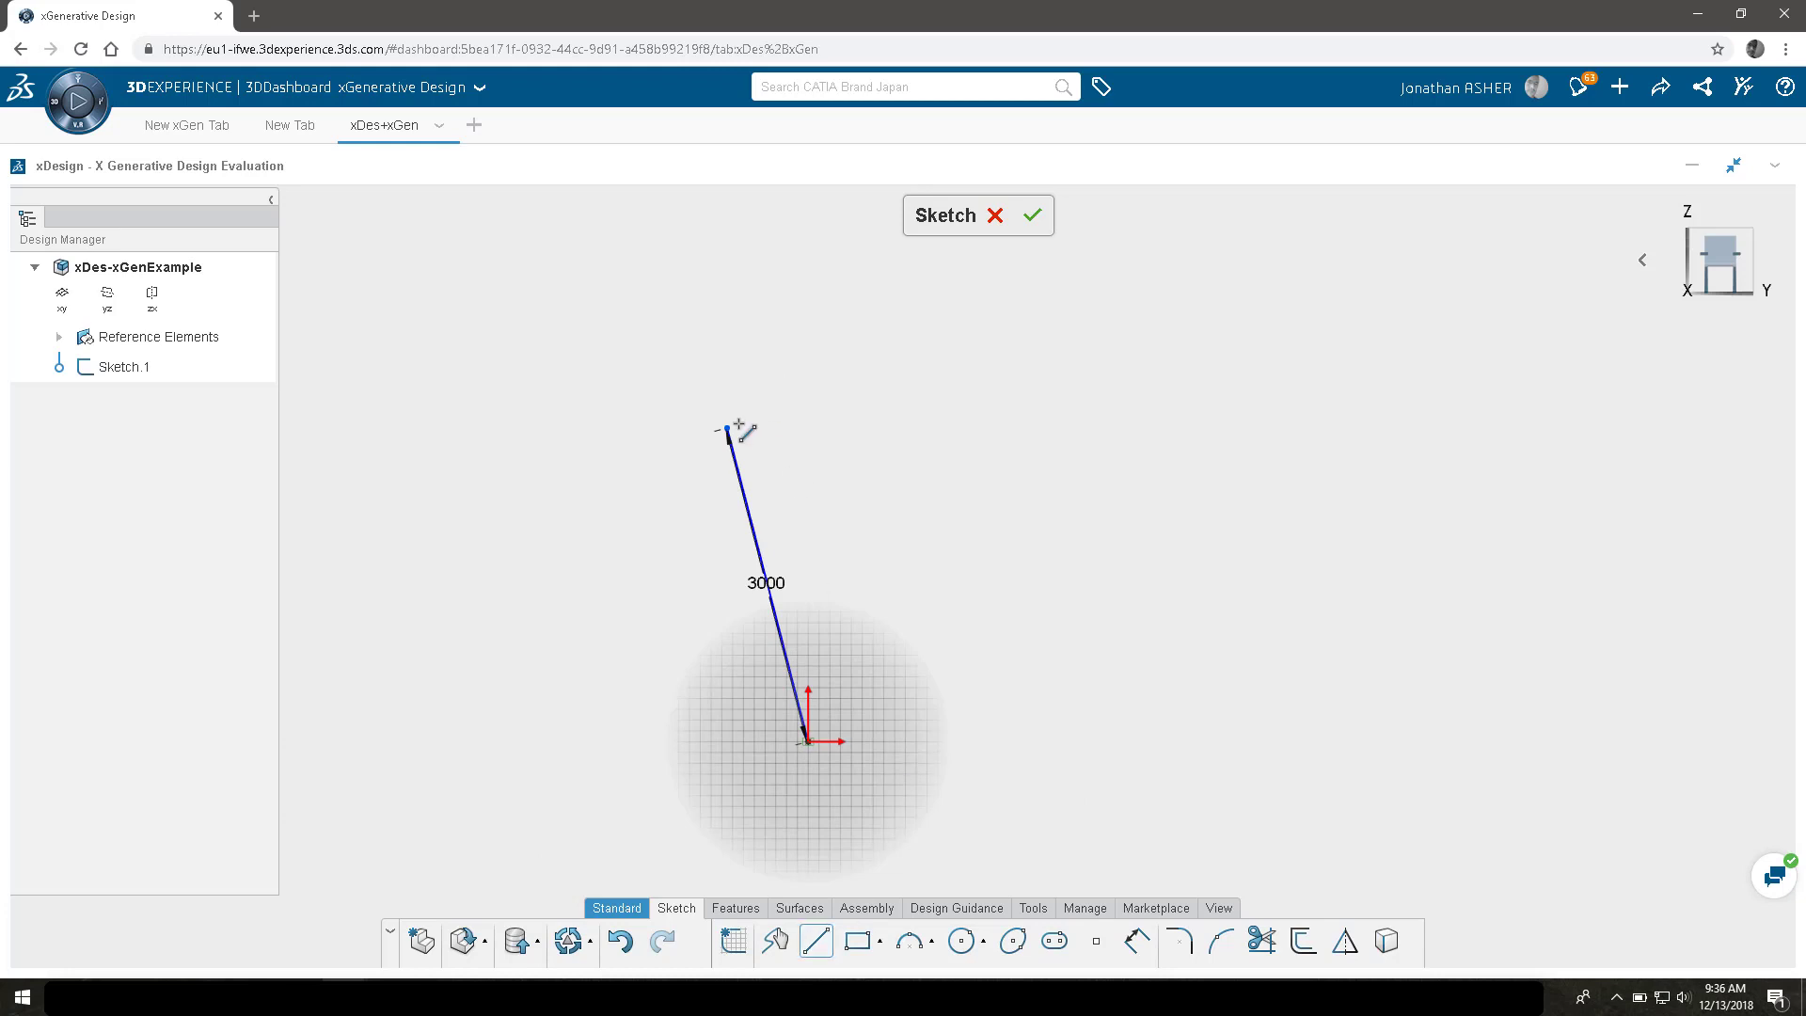
Draw three connected line segments from the upper end of the 3000 mm line, arching up and over away from the origin.
{"action": "left_click", "coordinate": [823, 263]}
{"action": "mouse_move", "coordinate": [836, 265]}
{"action": "middle_mouse_down"}
{"action": "mouse_move", "coordinate": [769, 410]}
{"action": "mouse_move", "coordinate": [678, 497]}
{"action": "middle_mouse_up"}
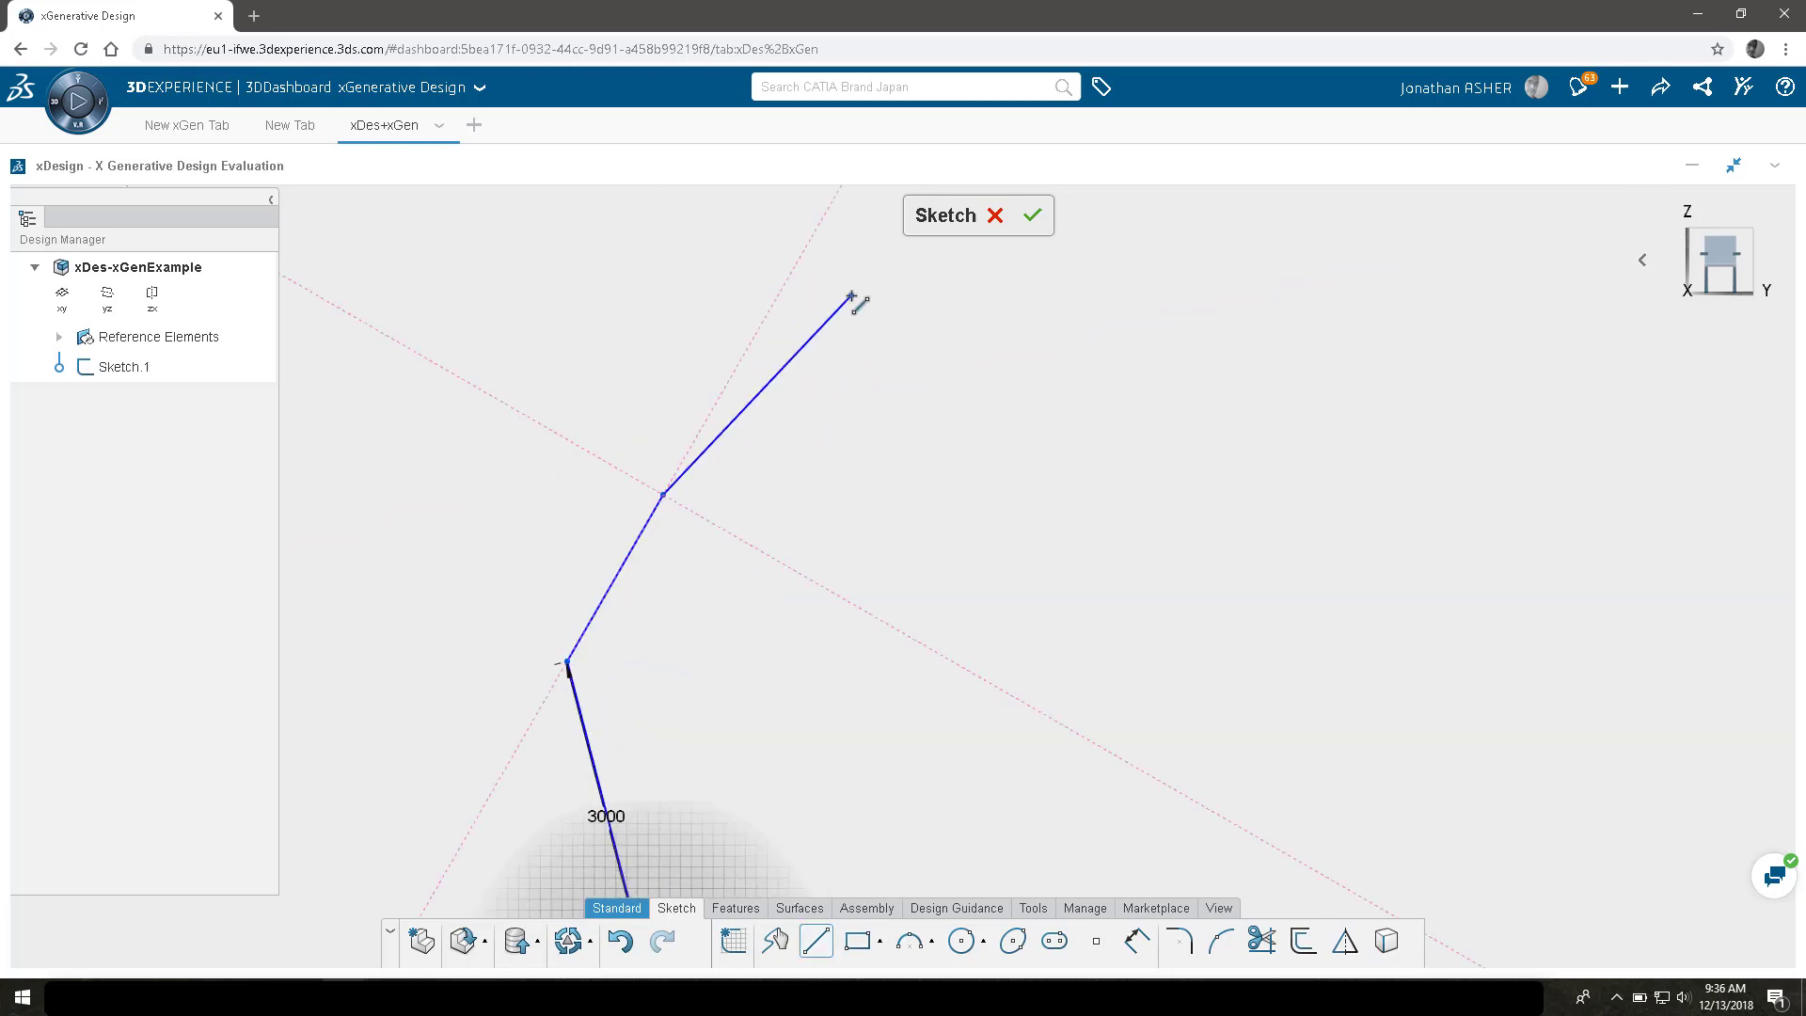
{"action": "left_click", "coordinate": [851, 294]}
{"action": "left_click", "coordinate": [1136, 271]}
{"action": "middle_click_drag", "start_coordinate": [1140, 274], "coordinate": [1027, 323]}
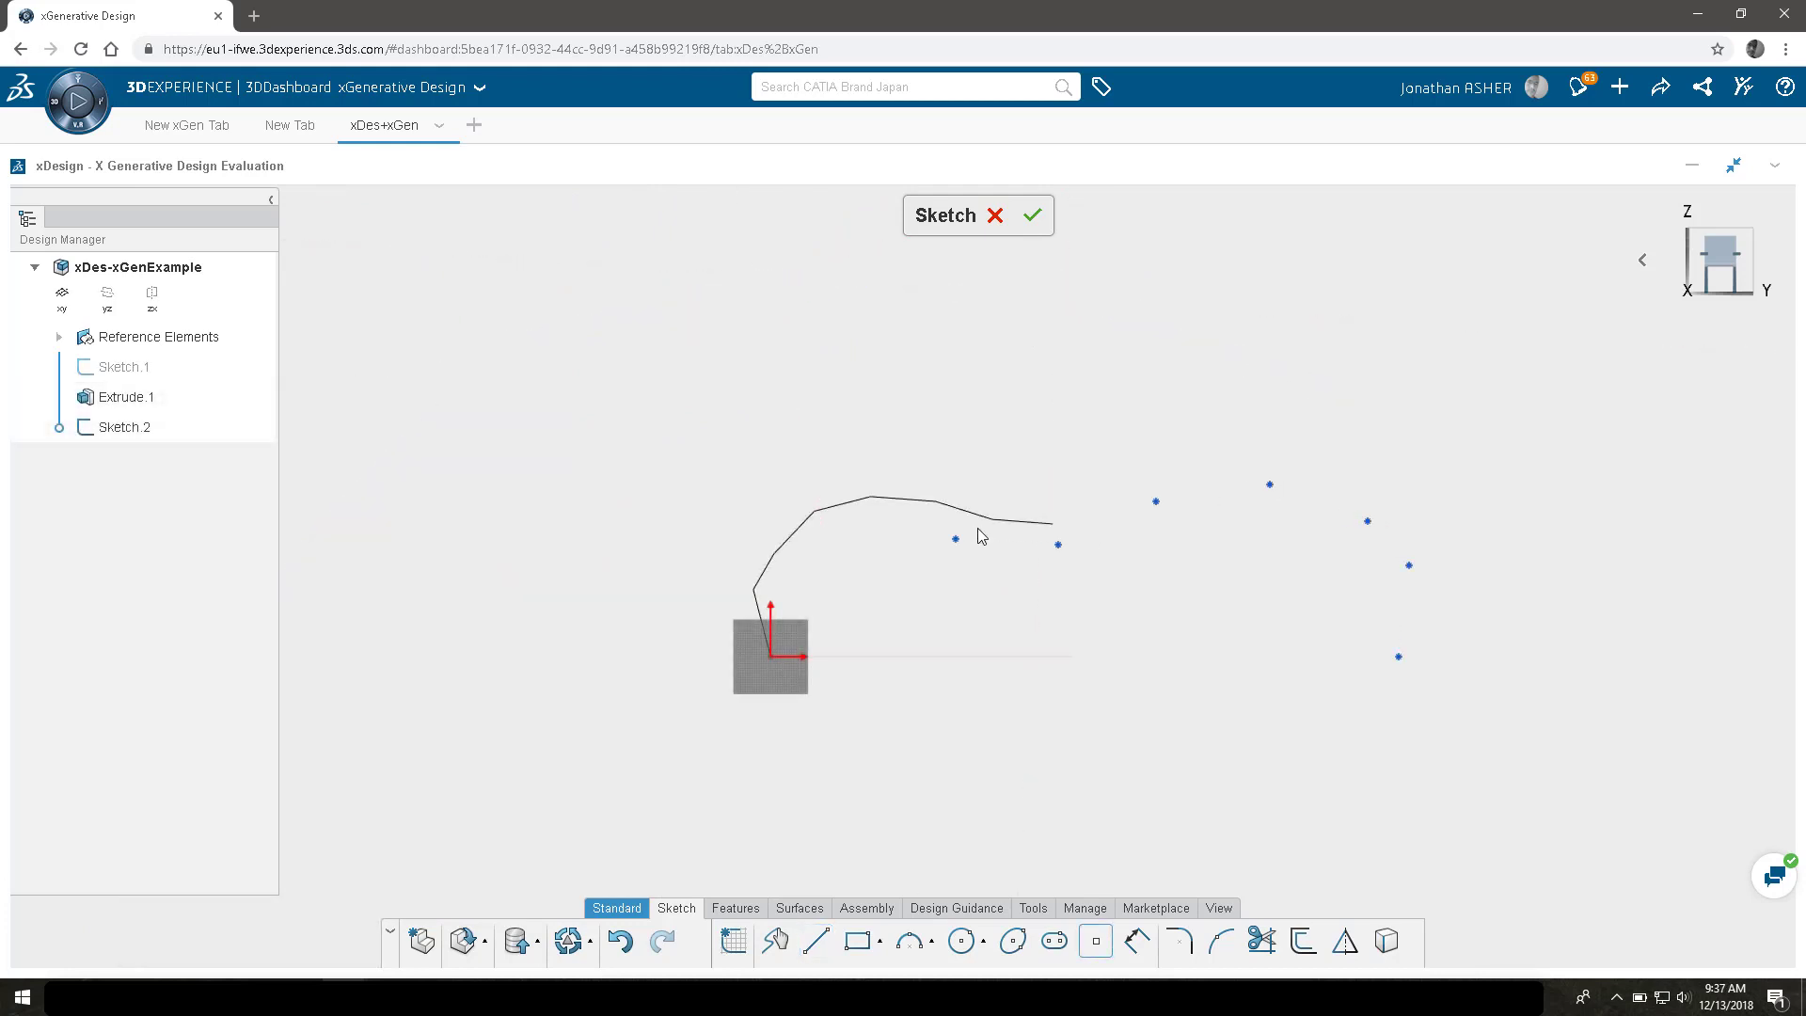
Finish the second sketch containing the row of curve points.
{"action": "left_click", "coordinate": [1030, 226]}
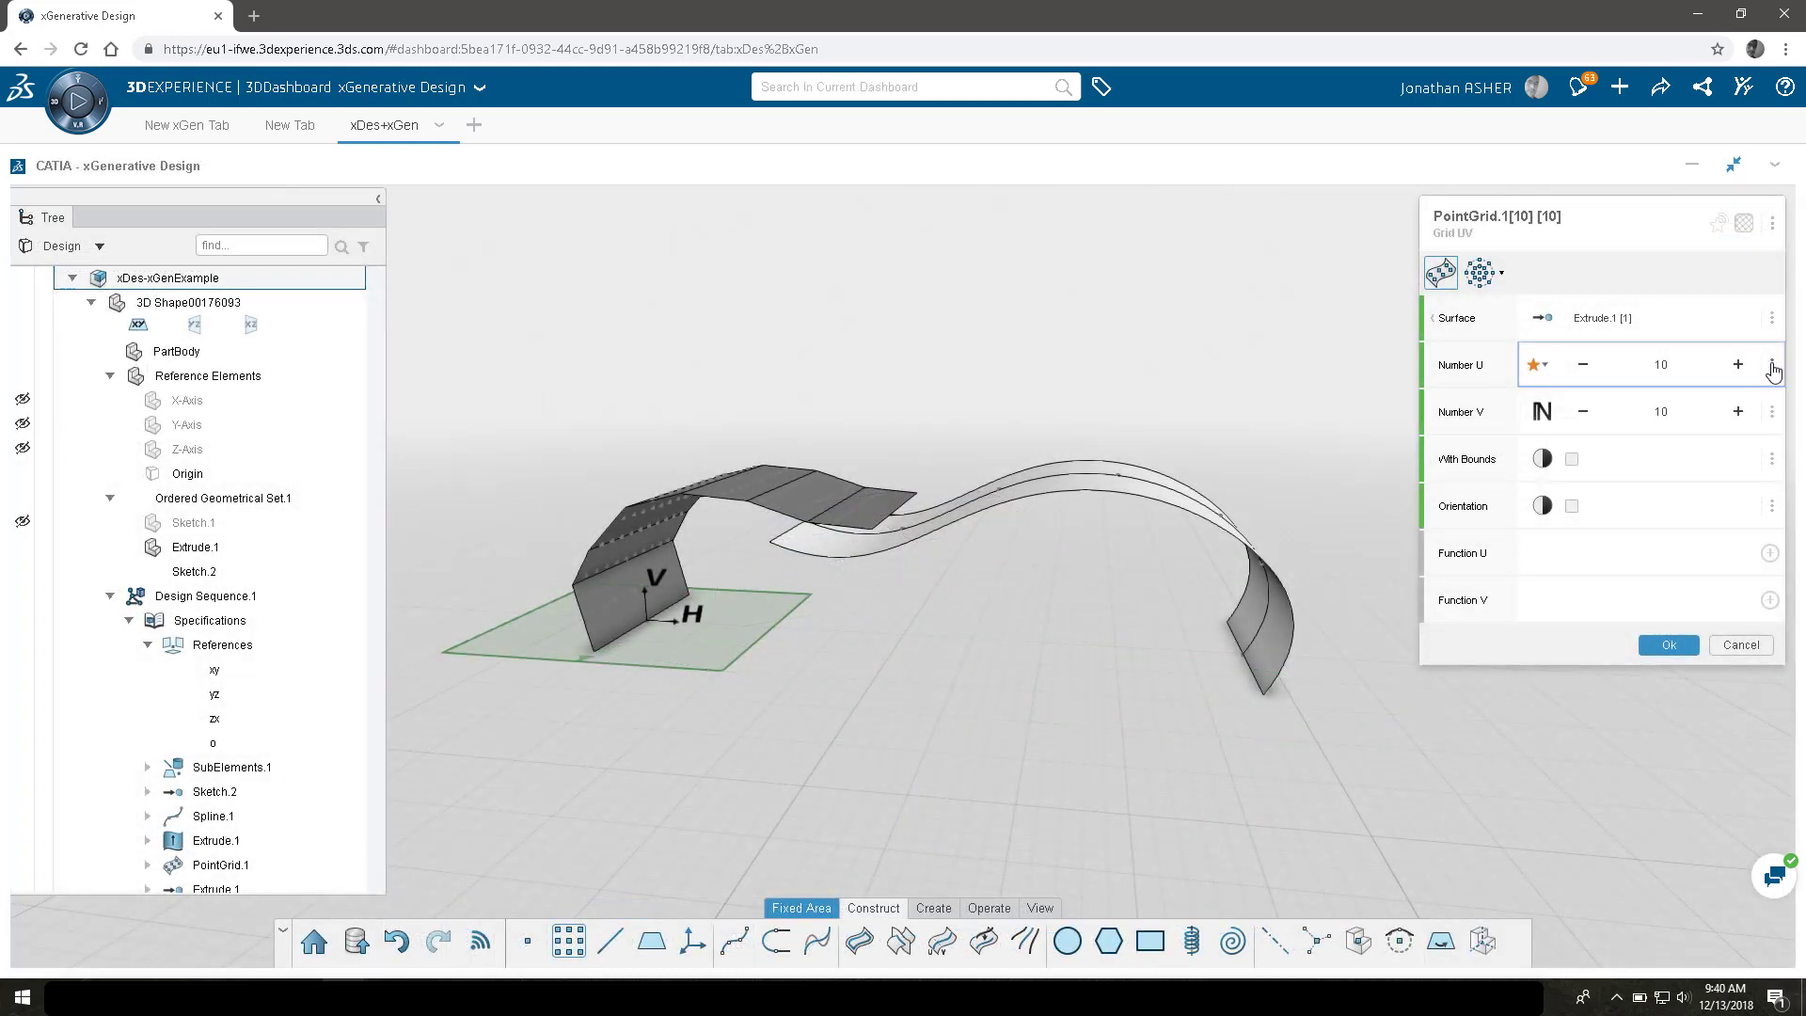
Open the point grid's Number U value for editing as a parameter and start renaming it.
{"action": "left_click", "coordinate": [1772, 366]}
{"action": "left_click", "coordinate": [1589, 401]}
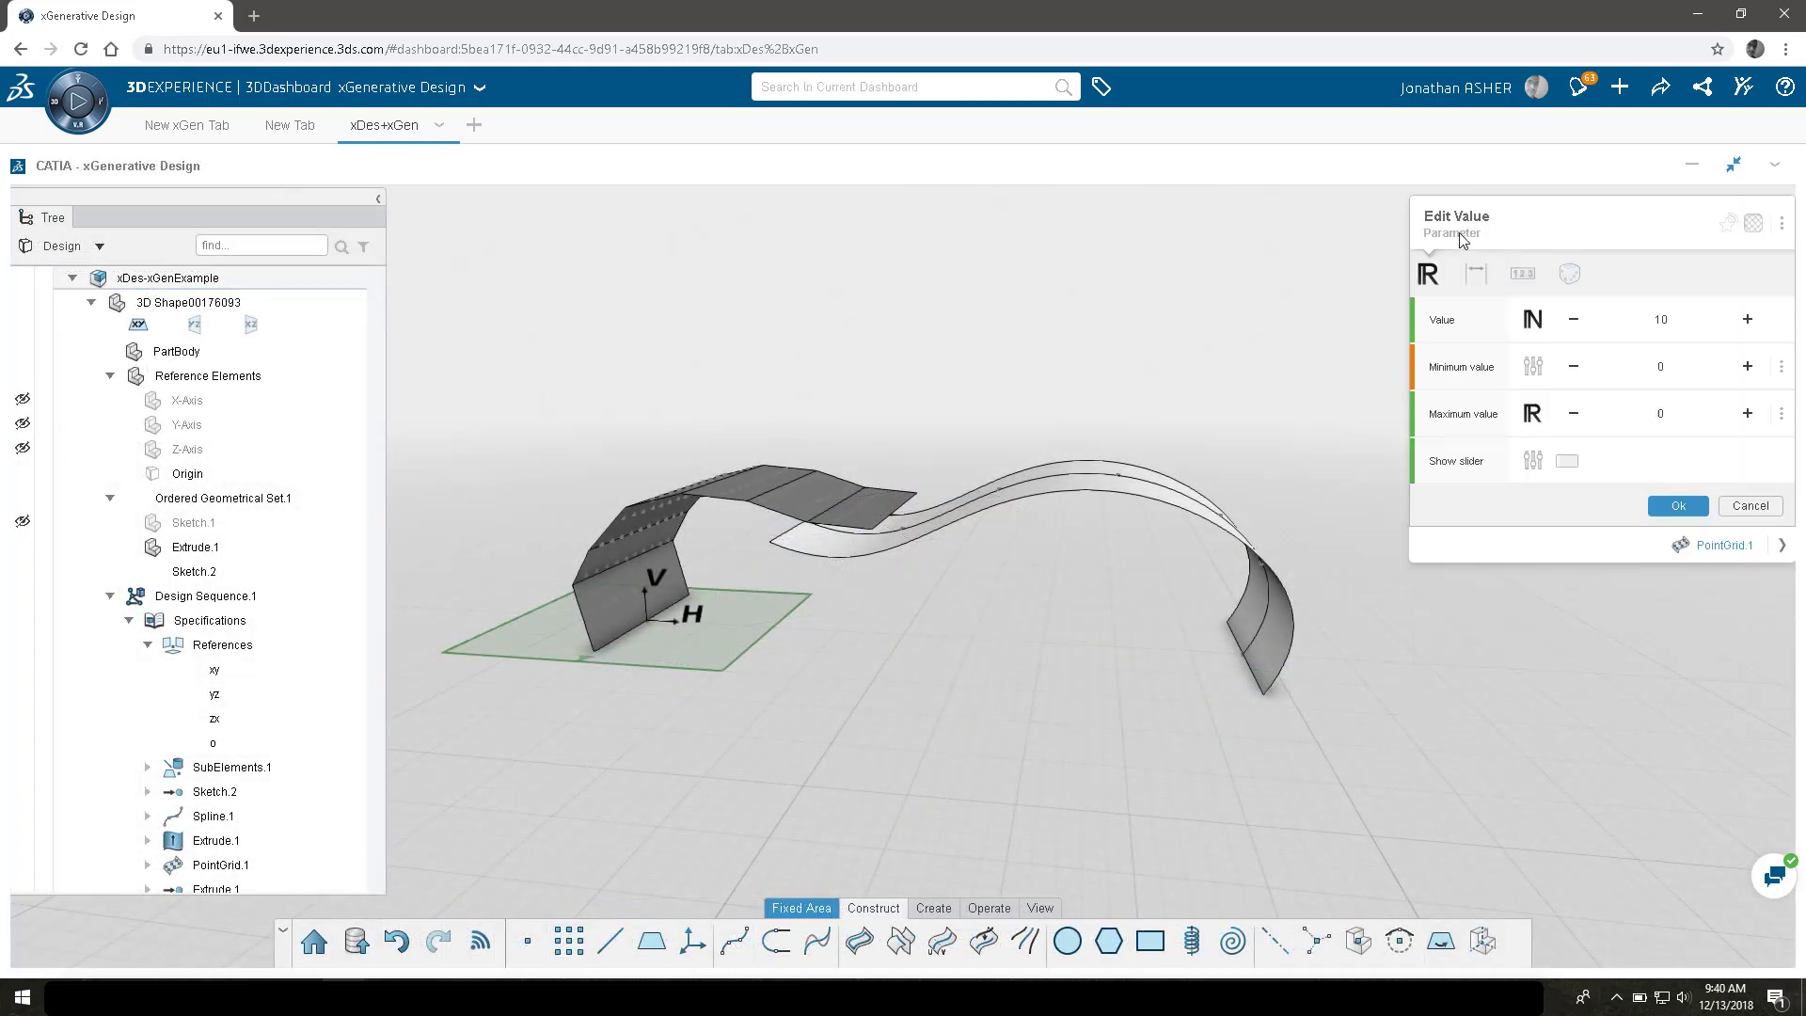
{"action": "left_click", "coordinate": [1445, 222]}
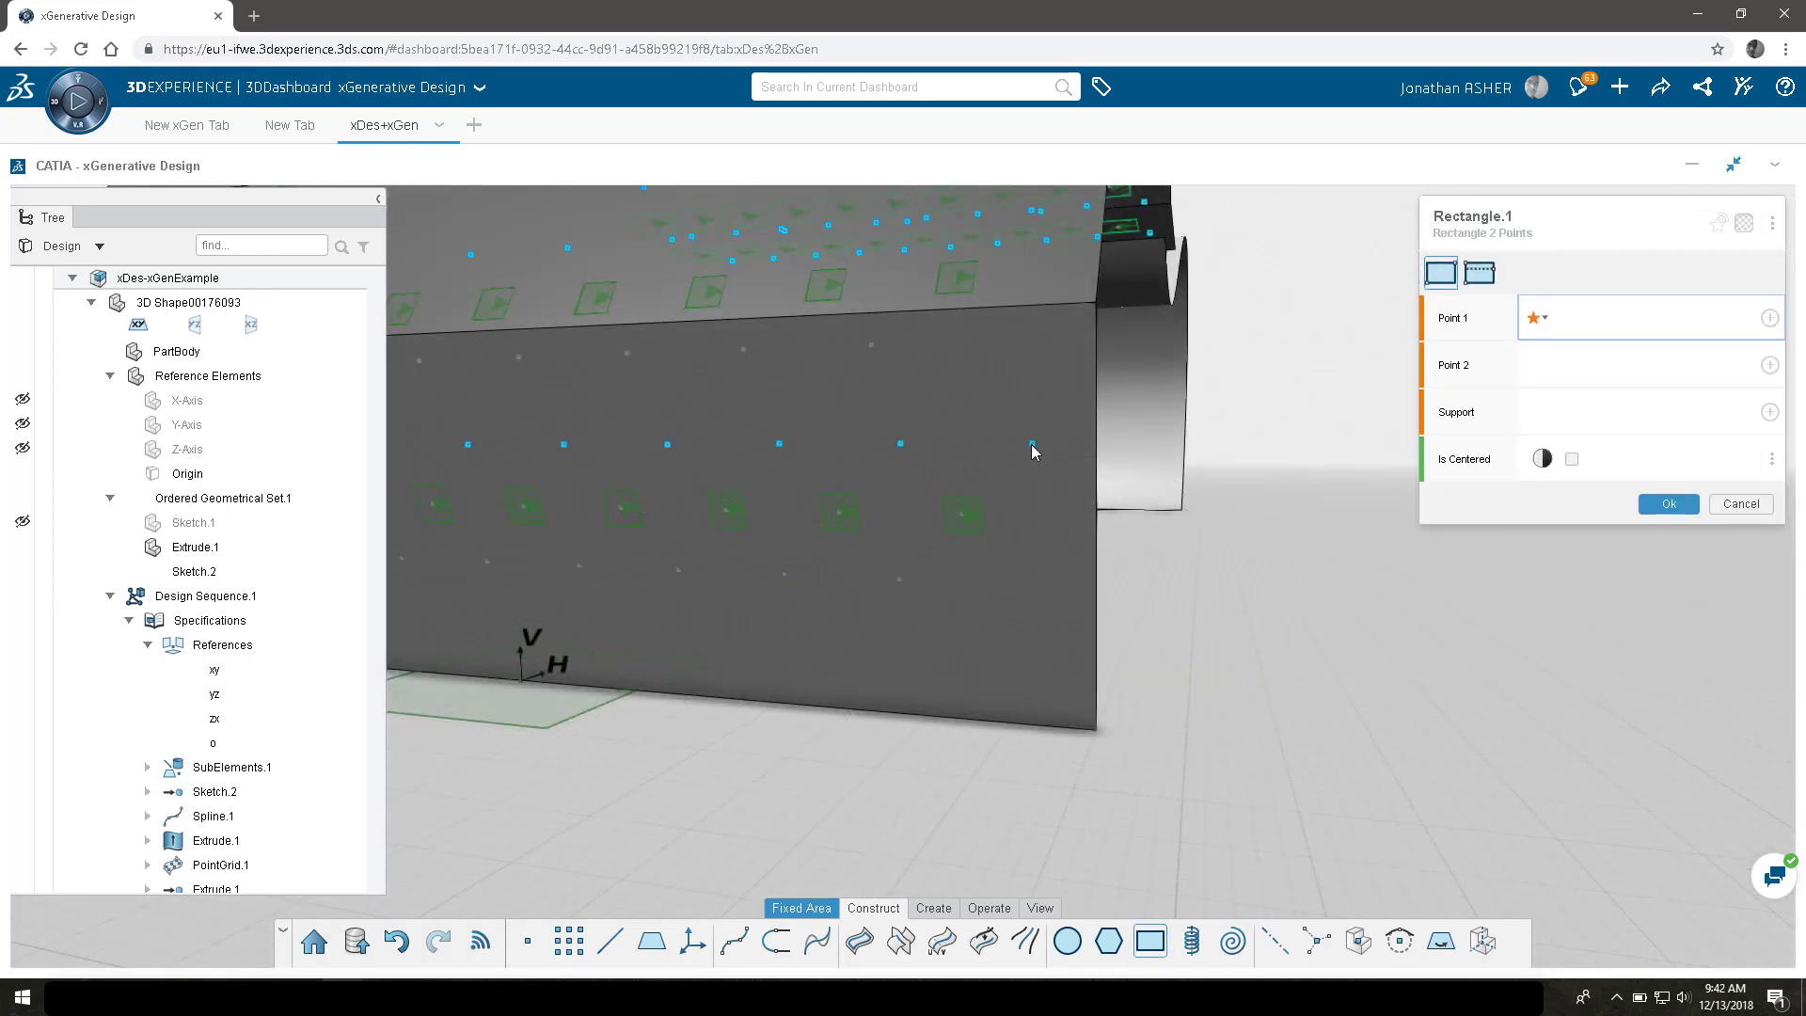
Define the two-point rectangle from the upper and lower diagonal points around the end grid location, using the local plane as support.
{"action": "left_click", "coordinate": [1031, 444]}
{"action": "left_click", "coordinate": [900, 580]}
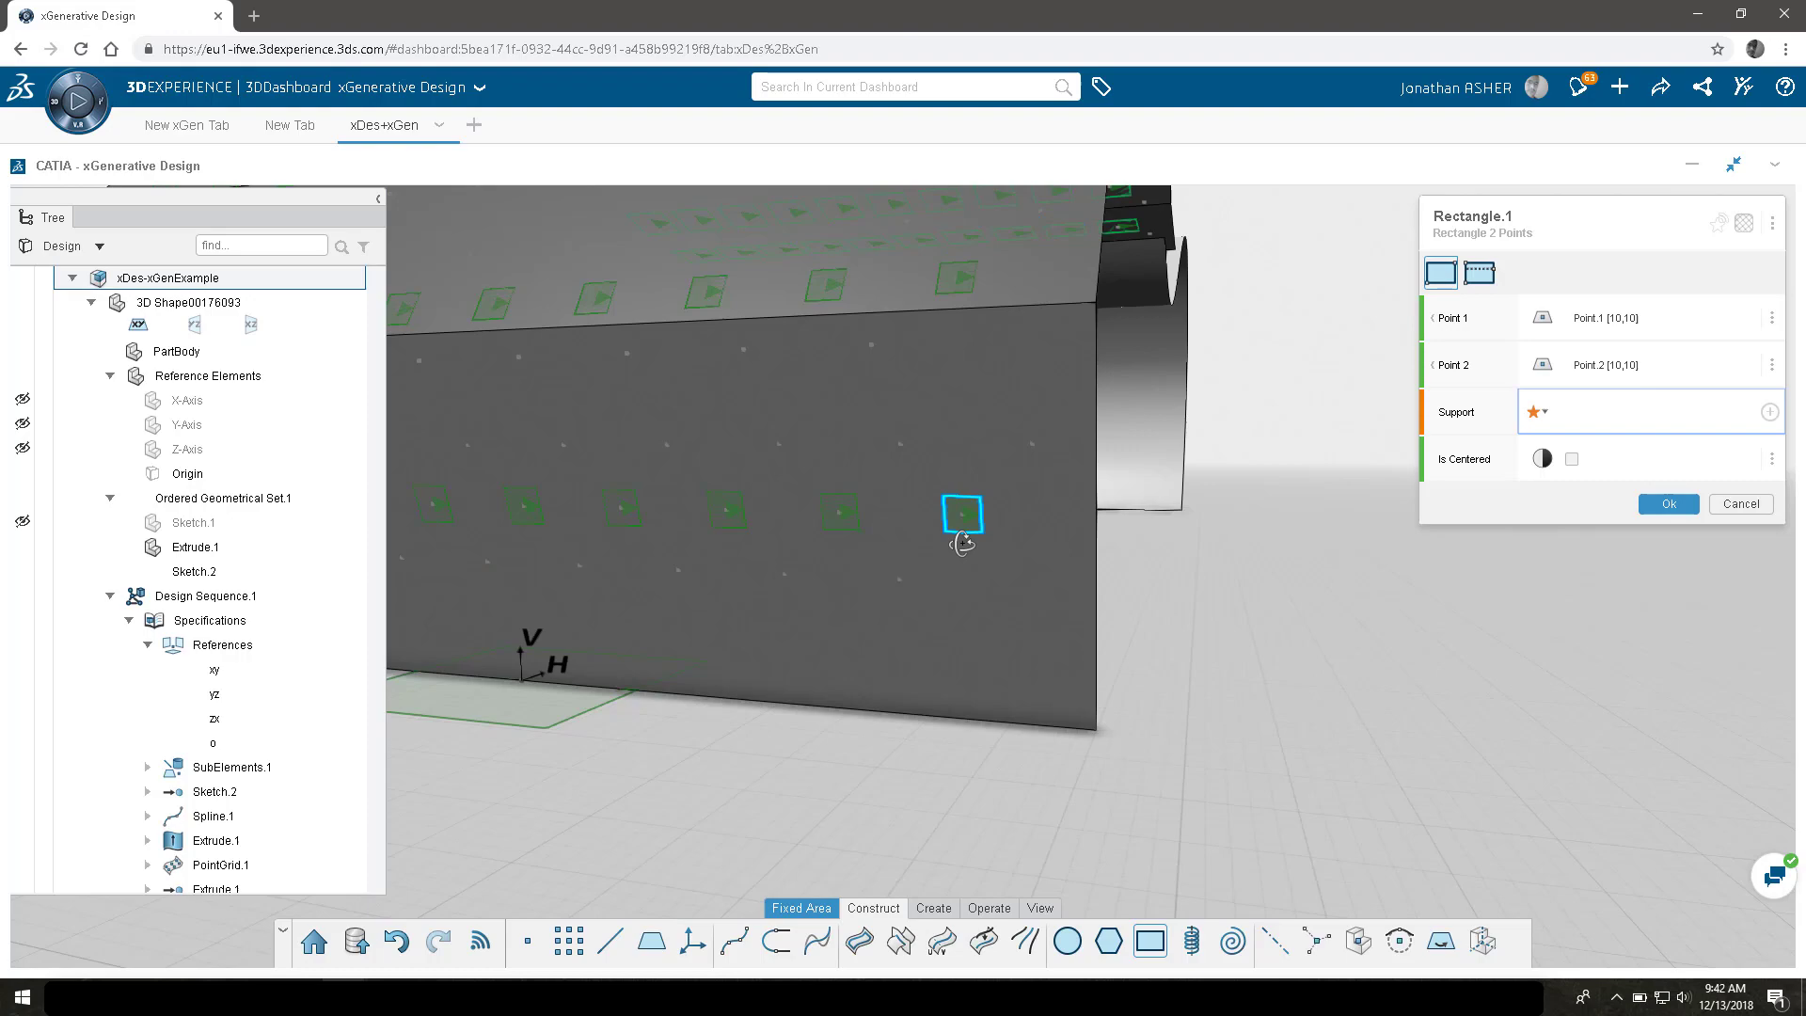
{"action": "left_click", "coordinate": [961, 543]}
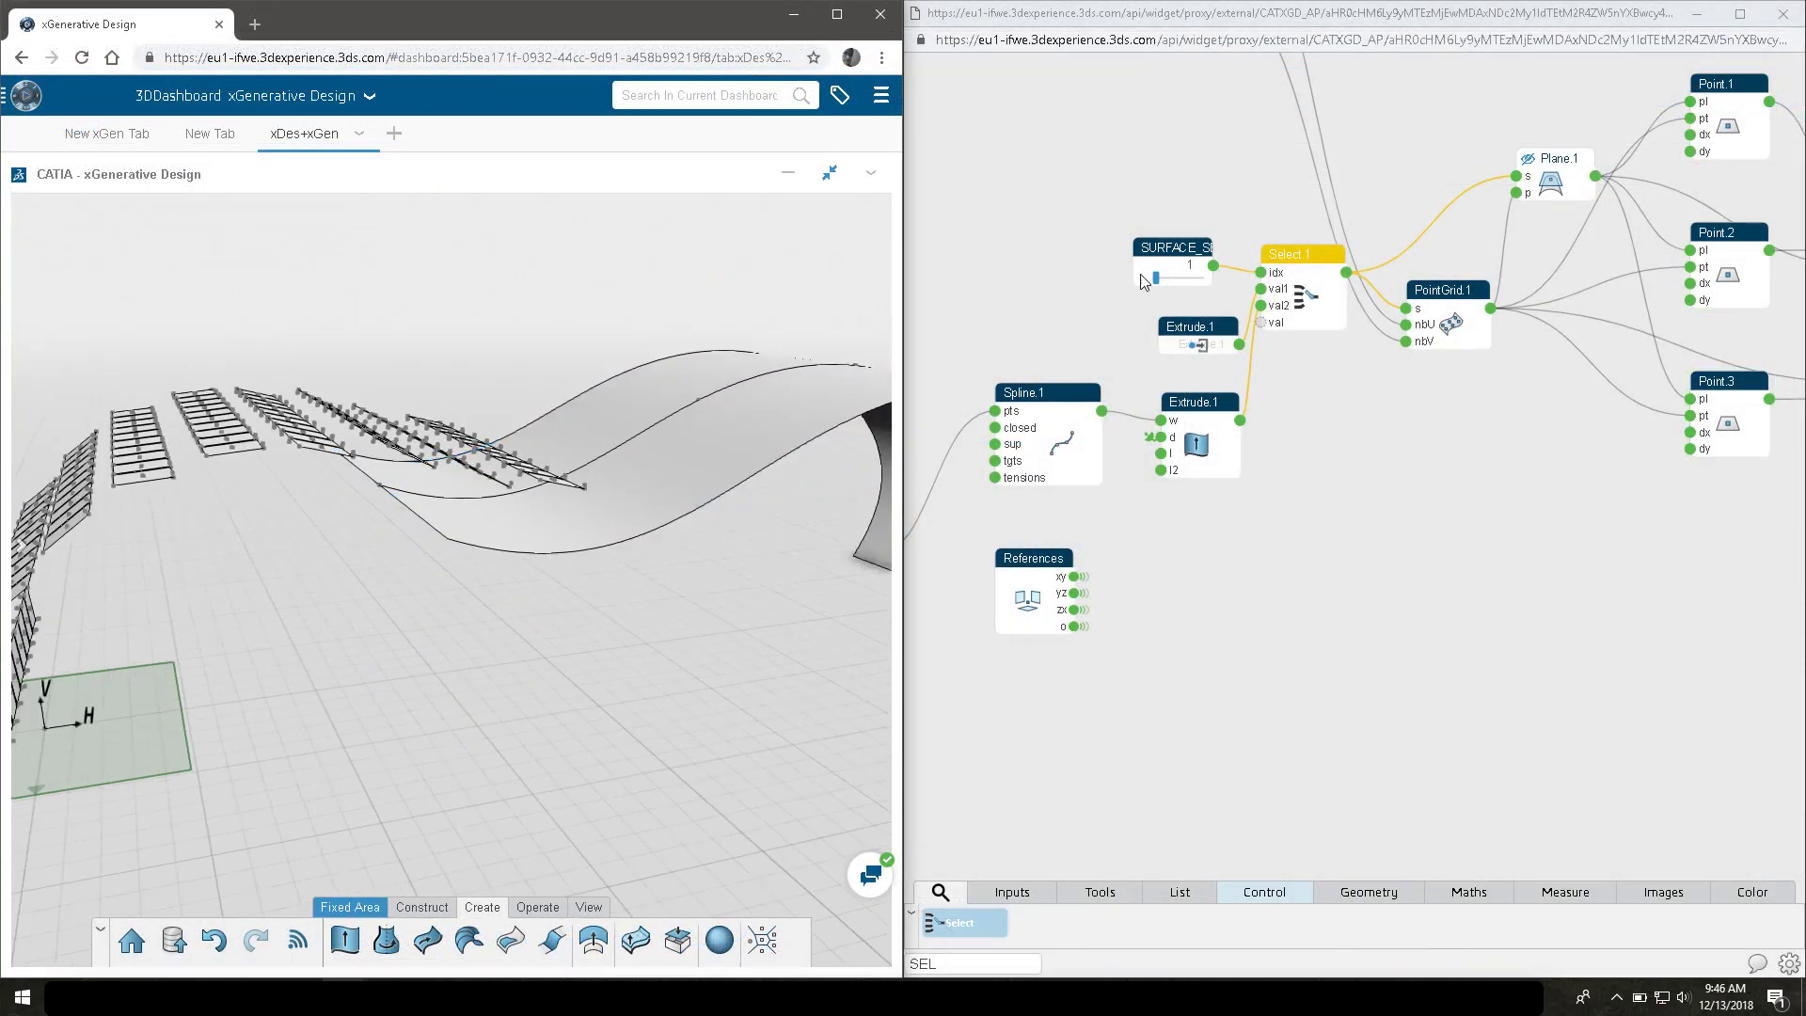
Try the surface selector at 2 to move the panels to the splined surface, and return it to 1.
{"action": "left_click", "coordinate": [1159, 286]}
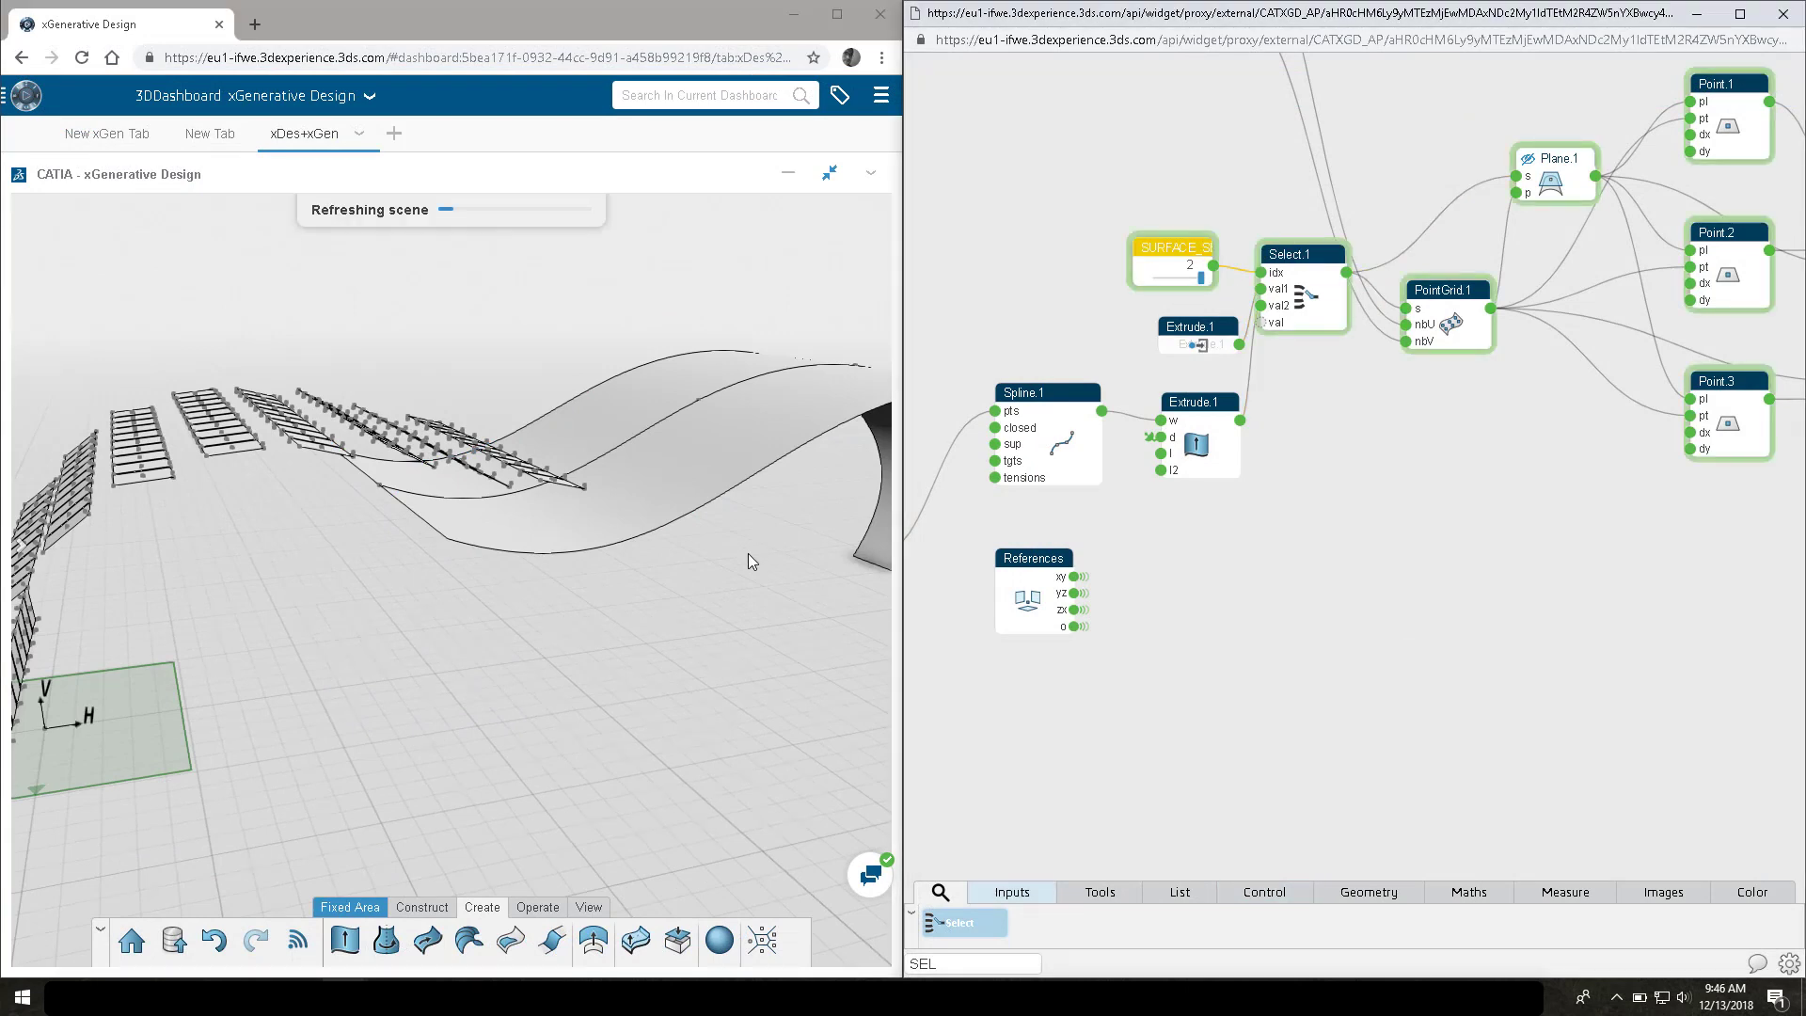
{"action": "middle_click_drag", "start_coordinate": [752, 565], "coordinate": [616, 532]}
{"action": "left_click_drag", "start_coordinate": [1200, 279], "coordinate": [1155, 277]}
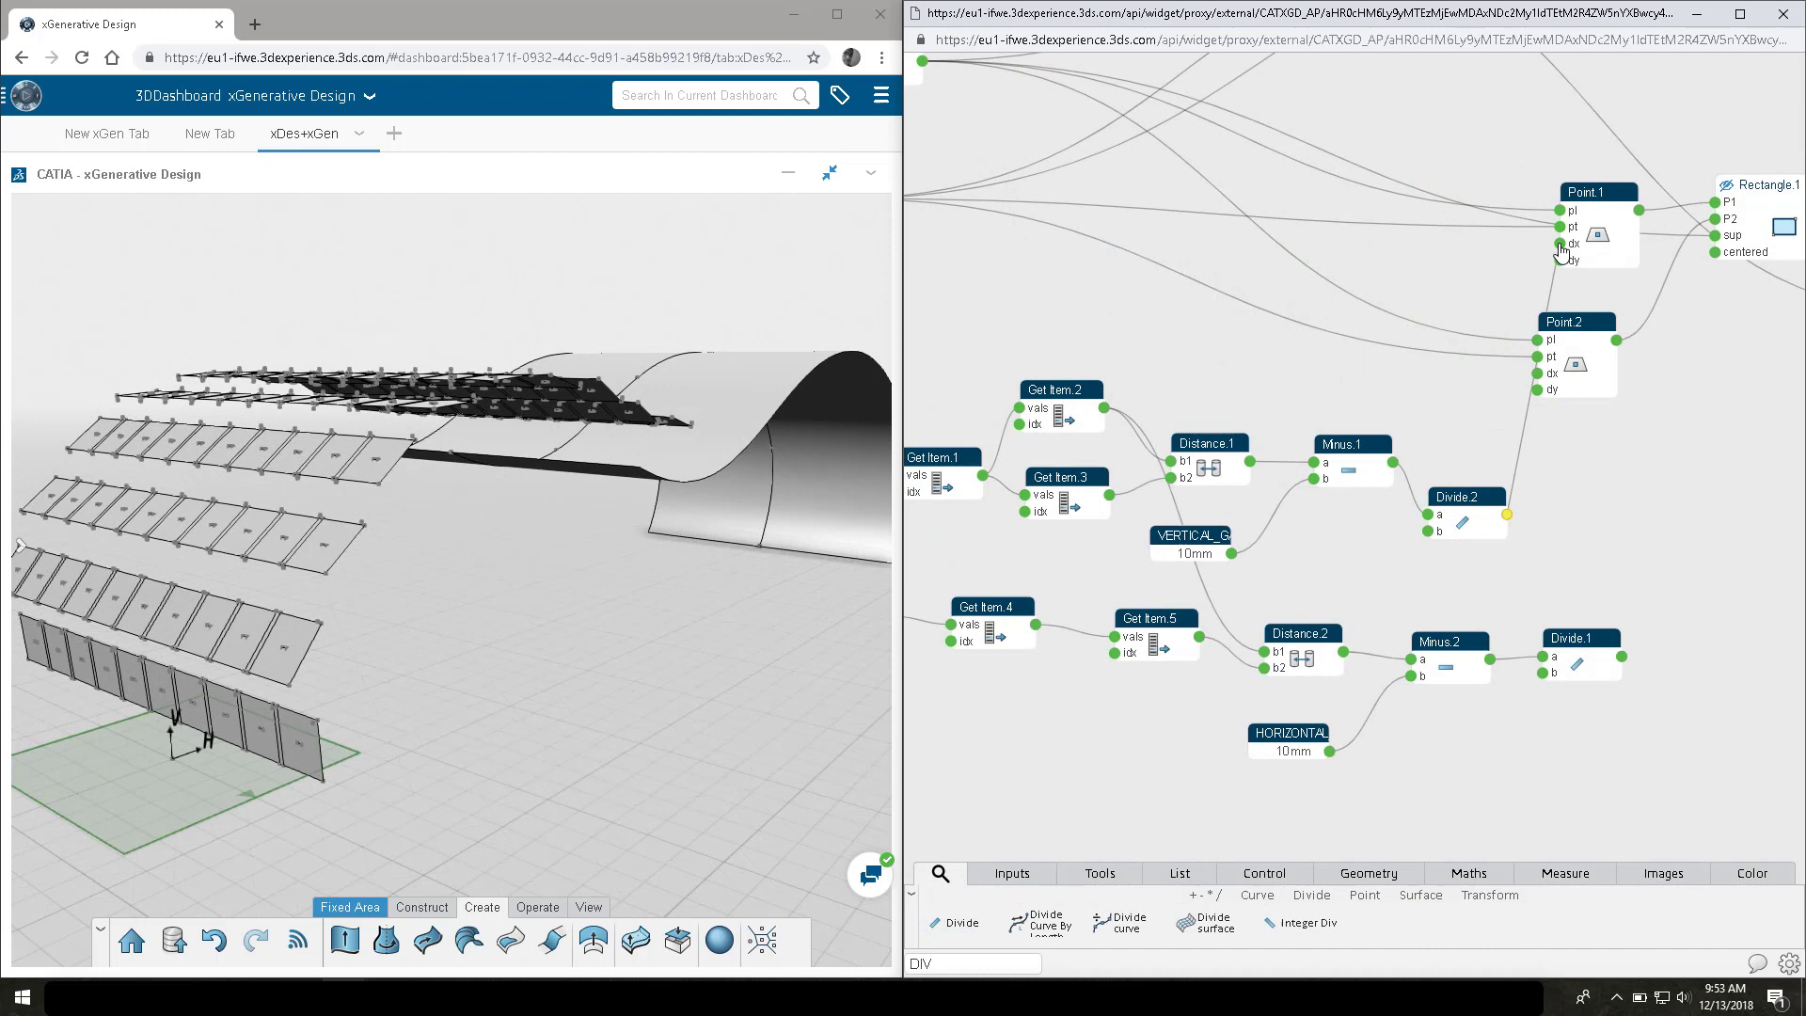
Wire the Divide.2 output to Point.1's dx input and pull a connection from the Divide.1 output toward the point nodes.
{"action": "mouse_move", "coordinate": [1561, 249]}
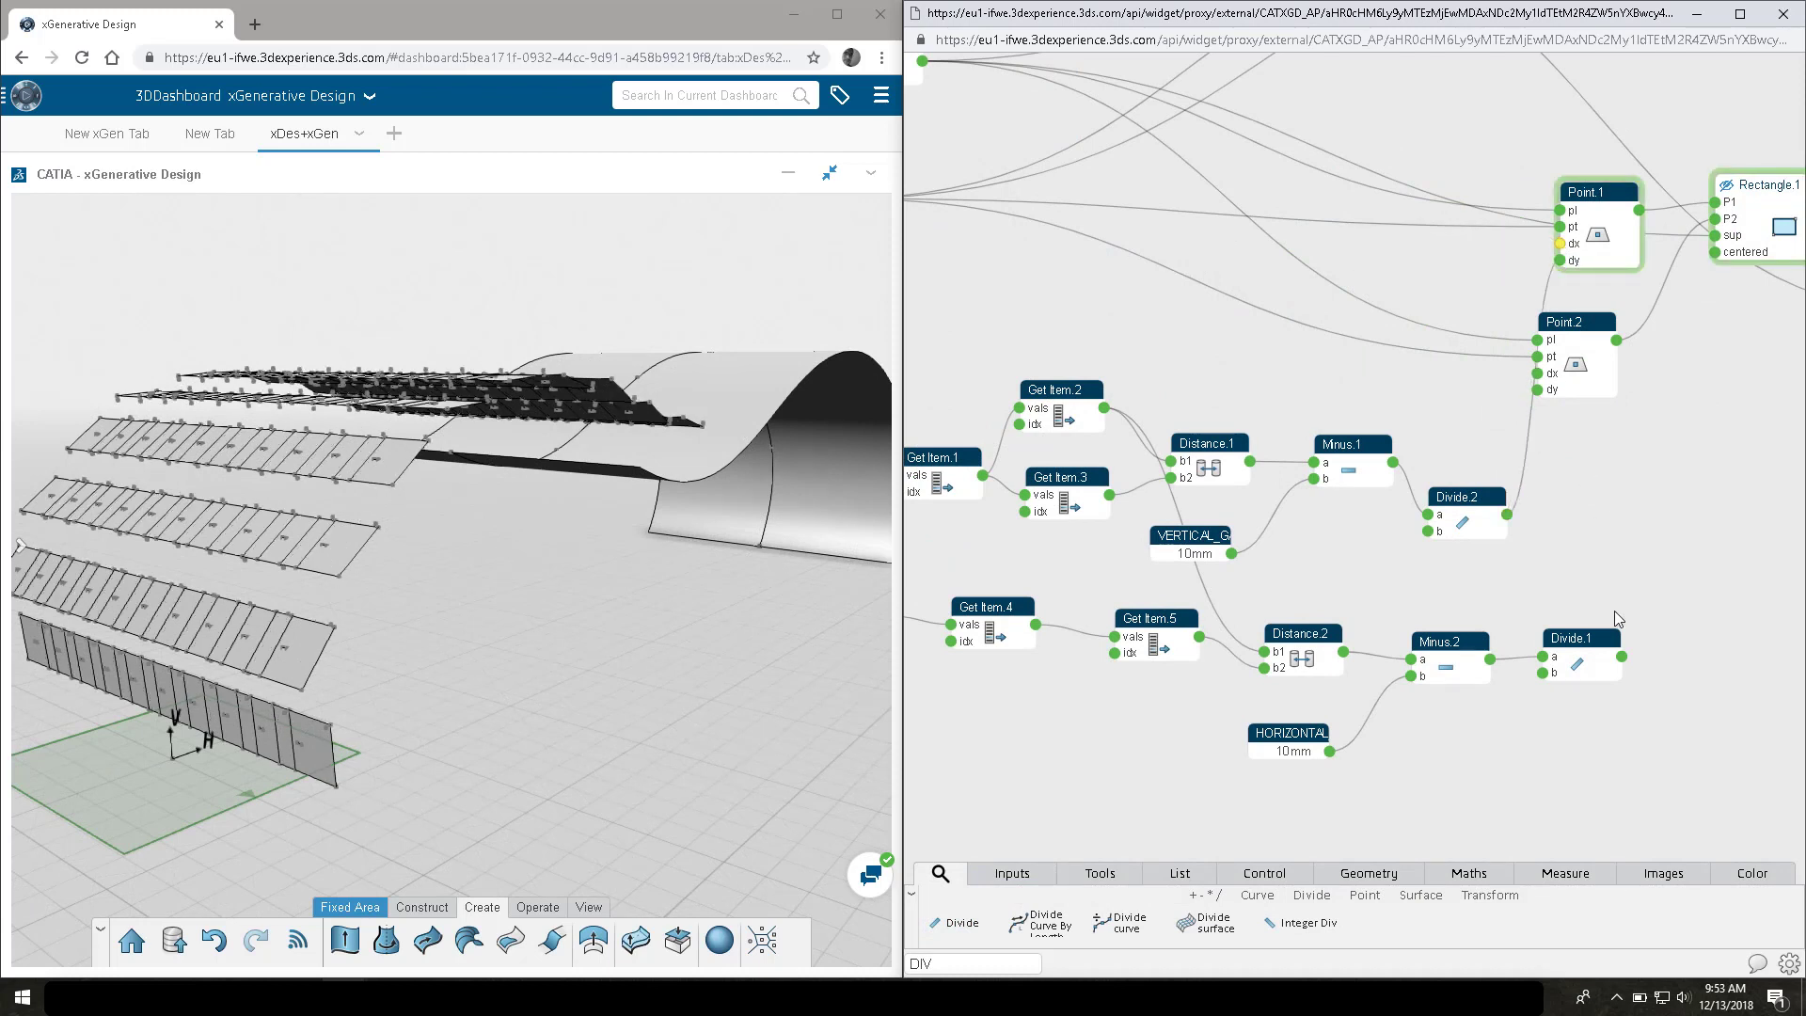
{"action": "left_click_drag", "start_coordinate": [1621, 657], "coordinate": [1602, 417]}
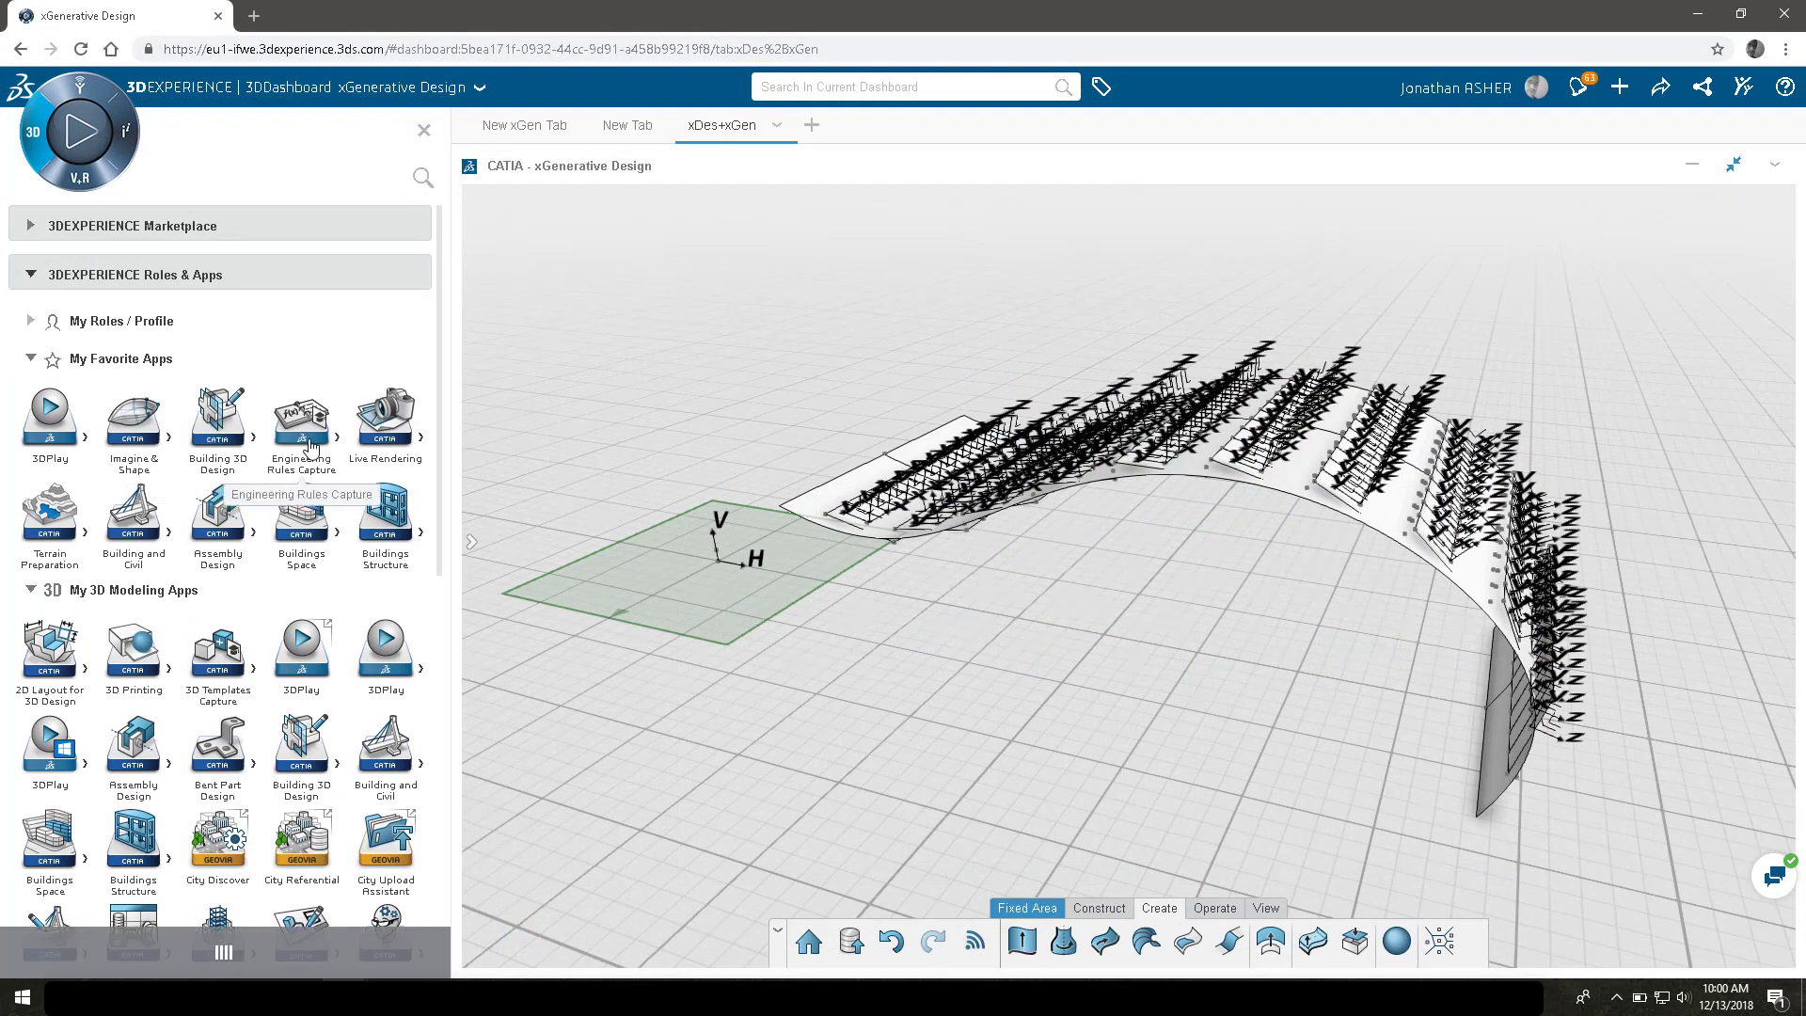
Switch to the desktop CATIA Building Engineering 3D Design app and set the SURFACE_SELECTOR parameter to 1.
{"action": "left_click", "coordinate": [310, 443]}
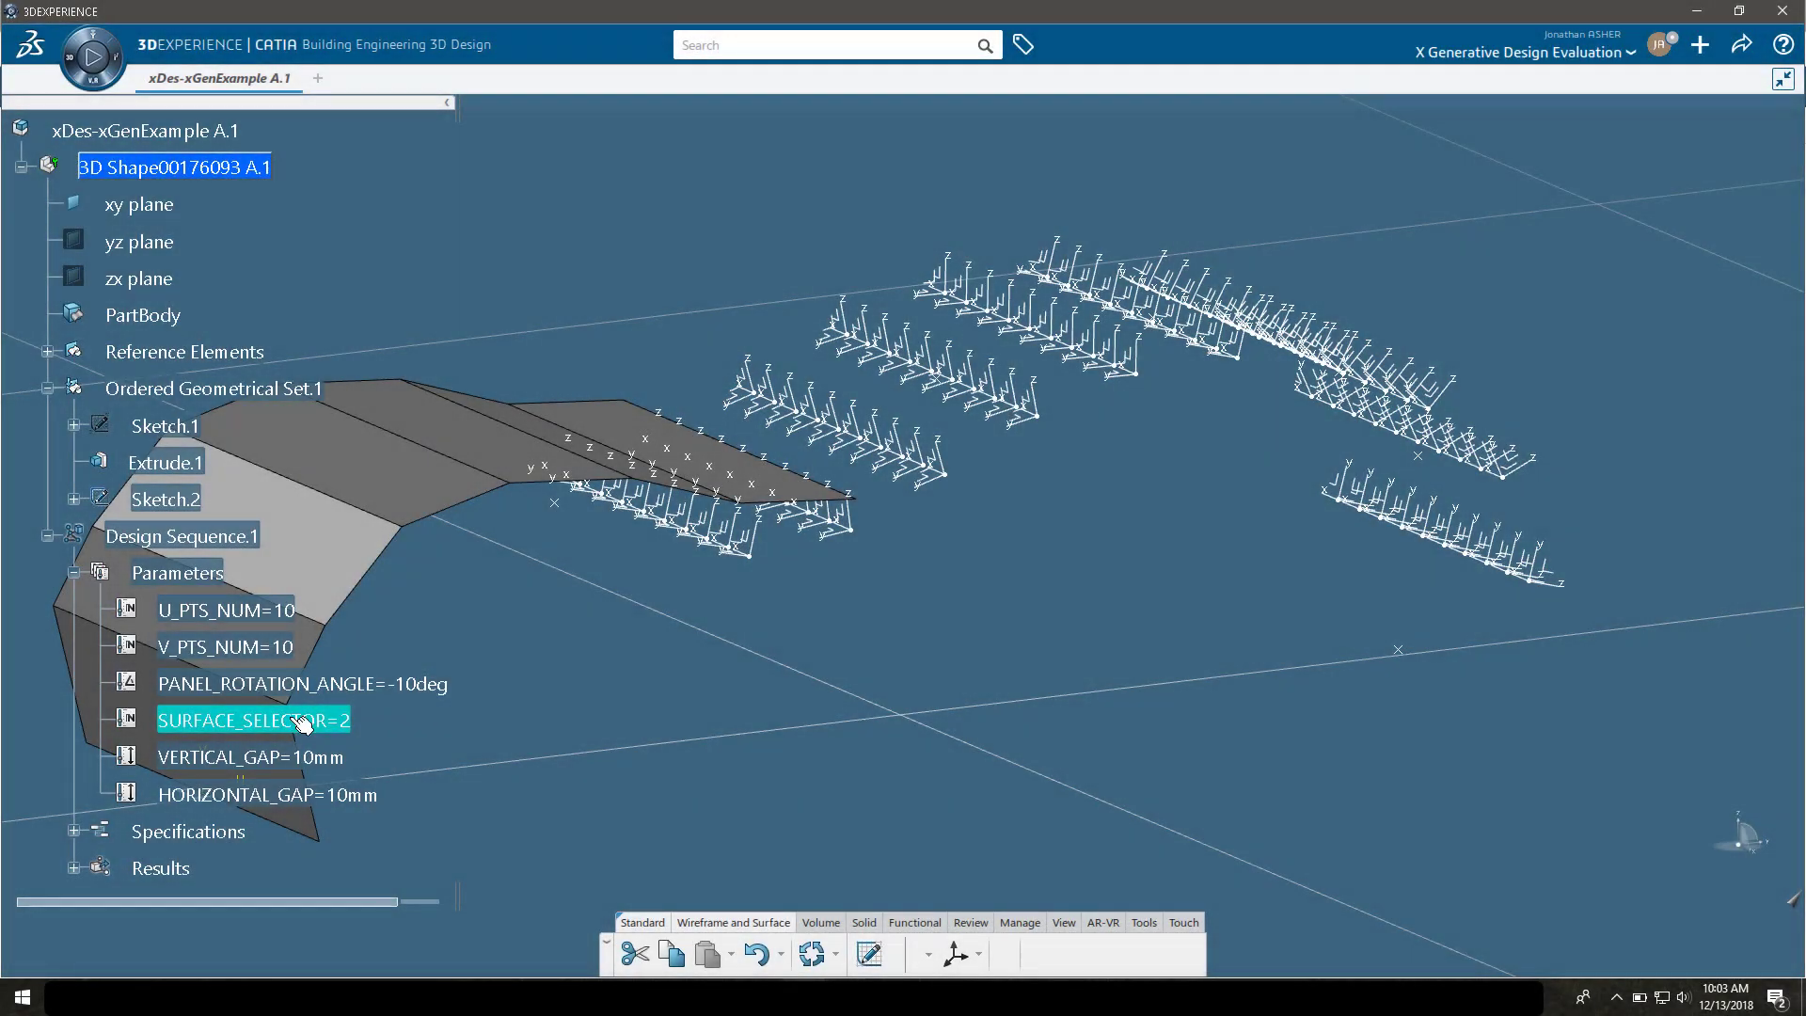
{"action": "double_click", "coordinate": [299, 720]}
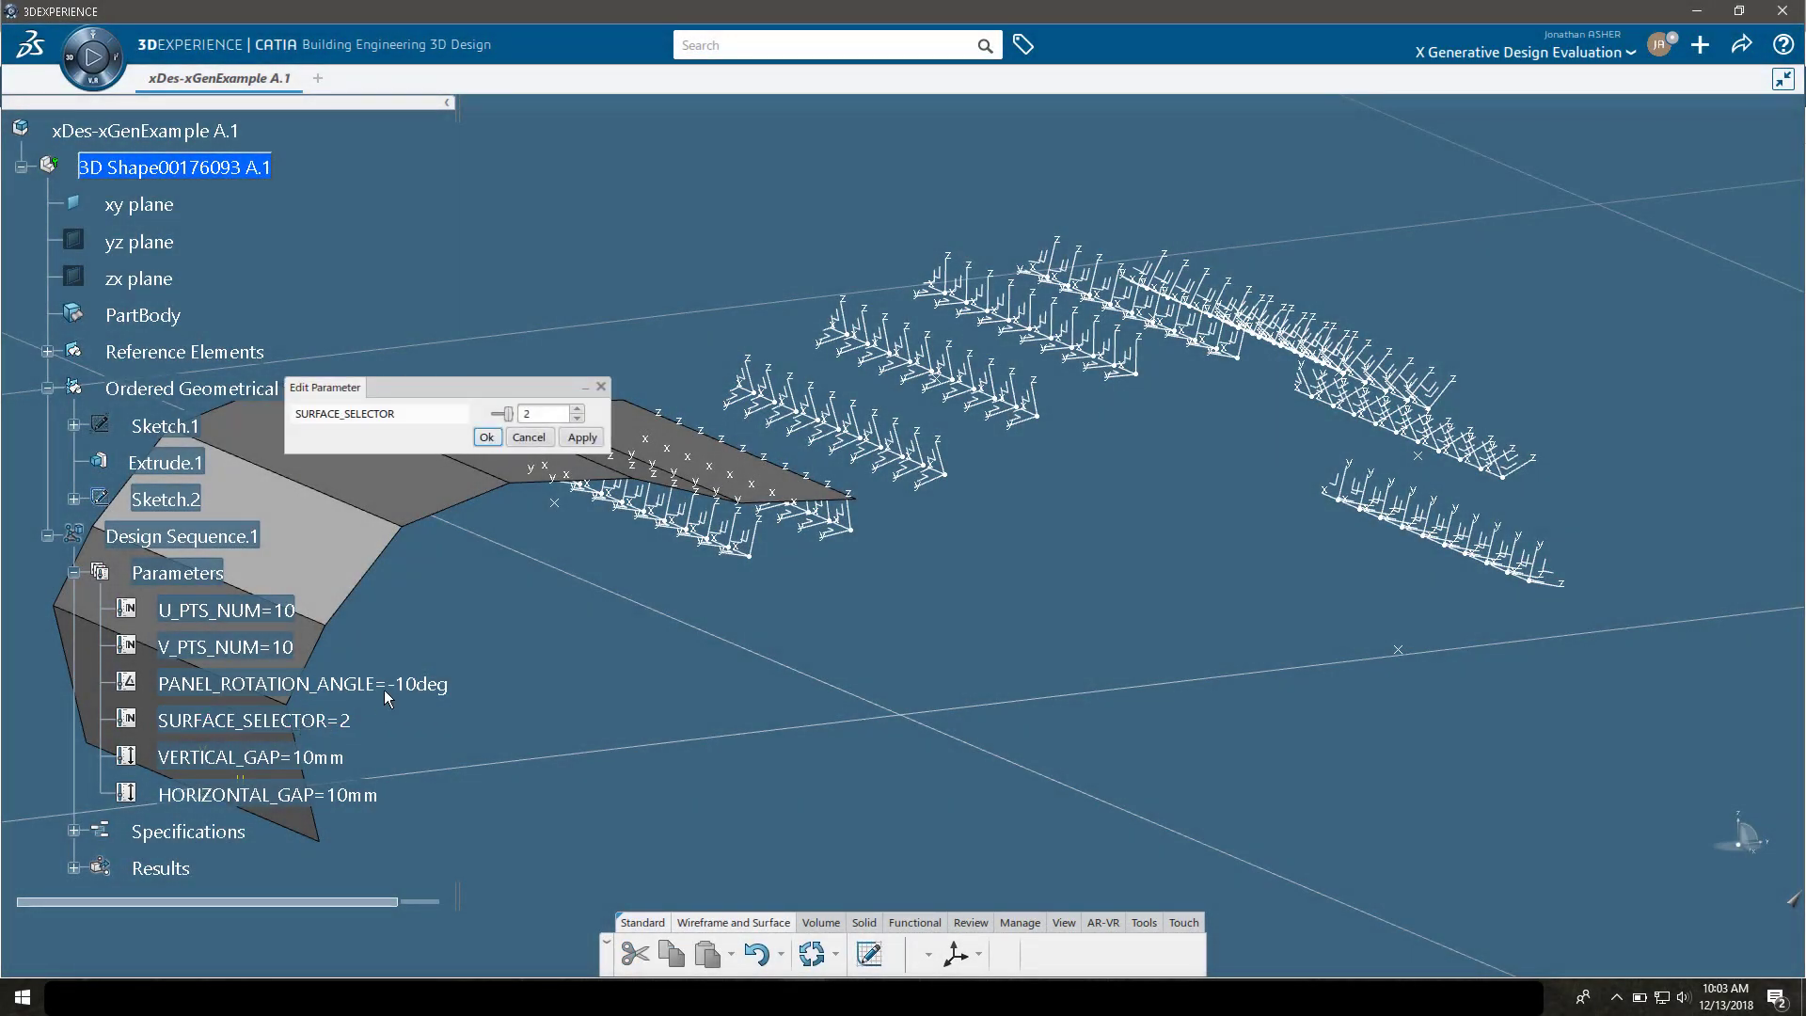
{"action": "left_click", "coordinate": [493, 439]}
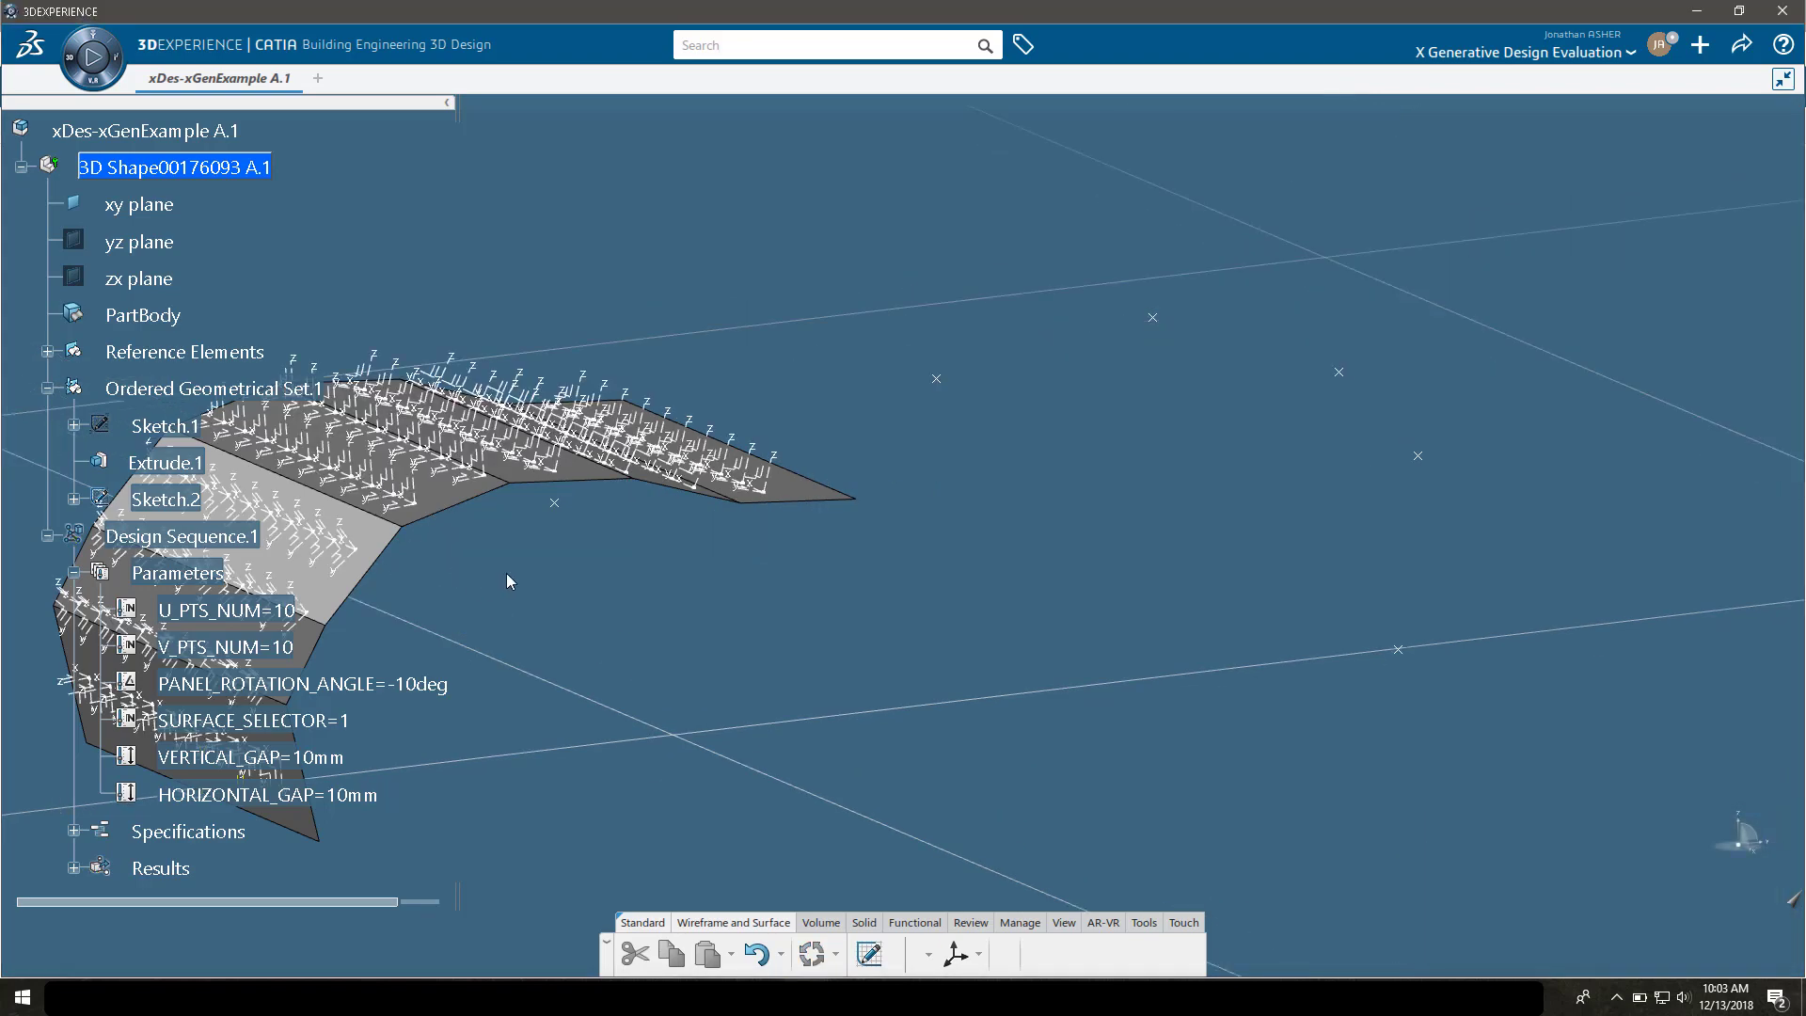
{"action": "middle_click_drag", "start_coordinate": [507, 574], "coordinate": [638, 593]}
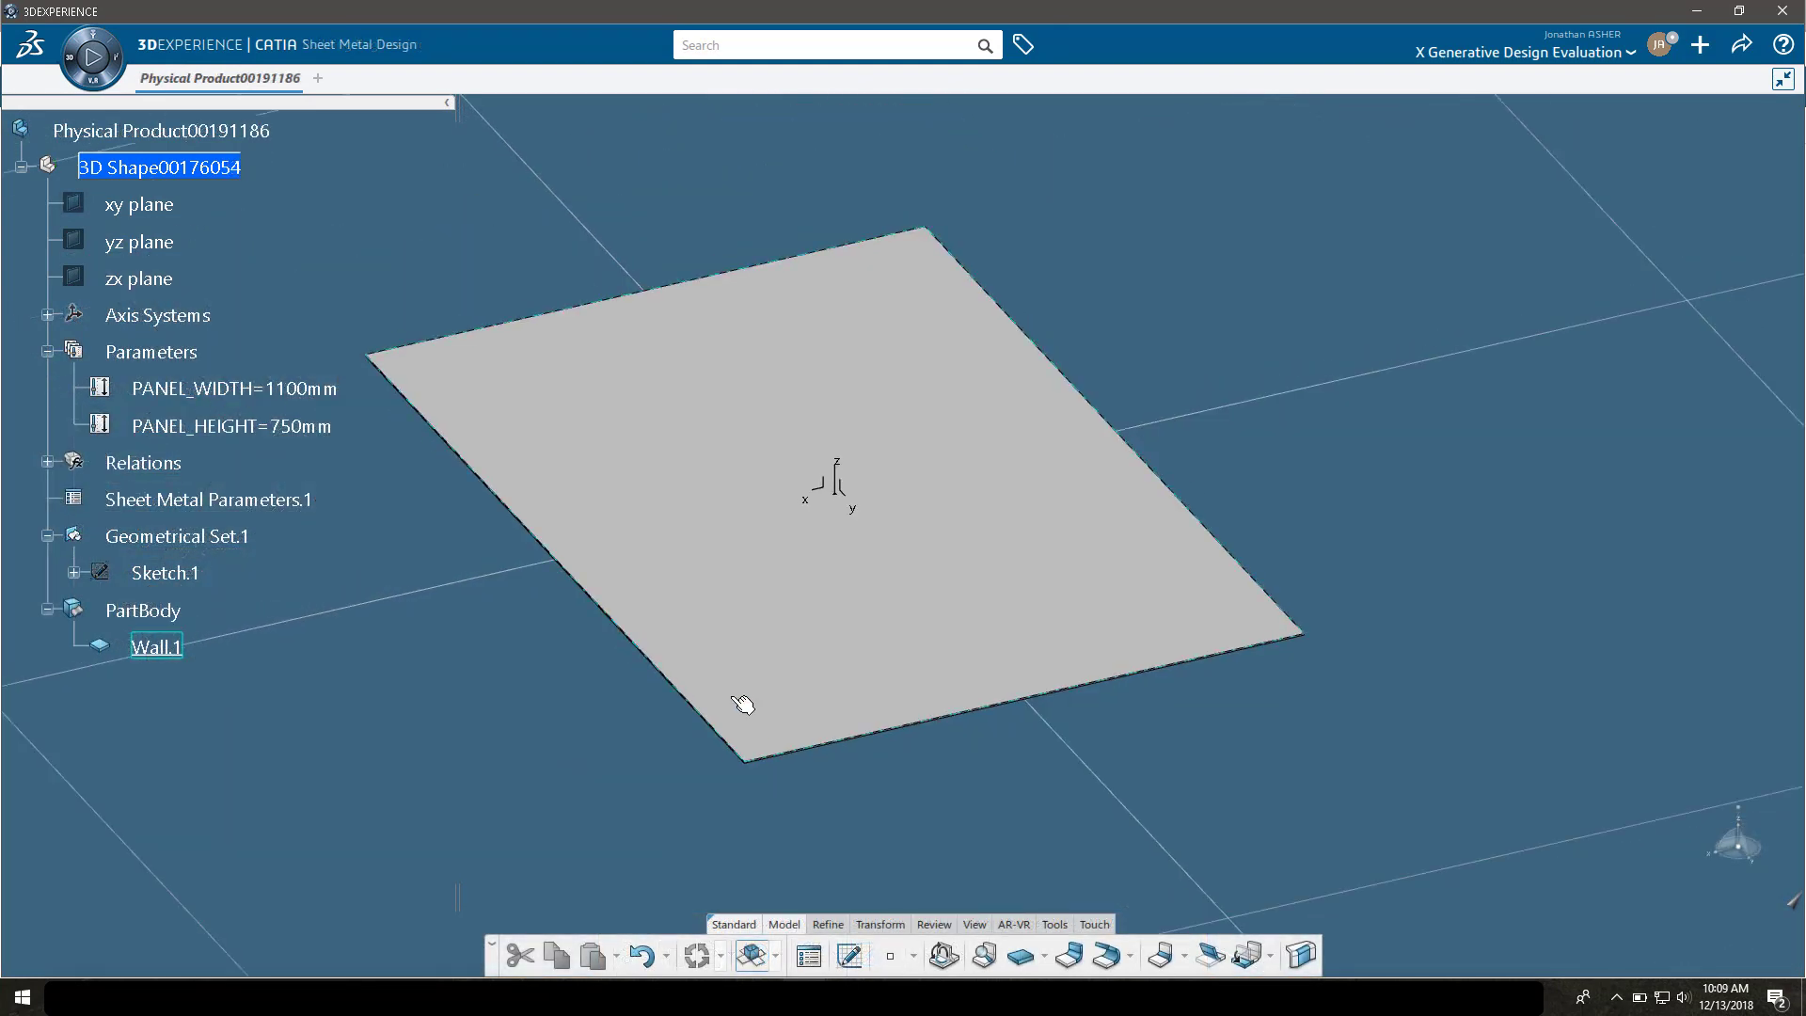
Add 50 mm bent walls along all four edges of the sheet metal panel at a 90-degree angle.
{"action": "middle_click_drag", "start_coordinate": [733, 698], "coordinate": [951, 807]}
{"action": "left_click", "coordinate": [1068, 955]}
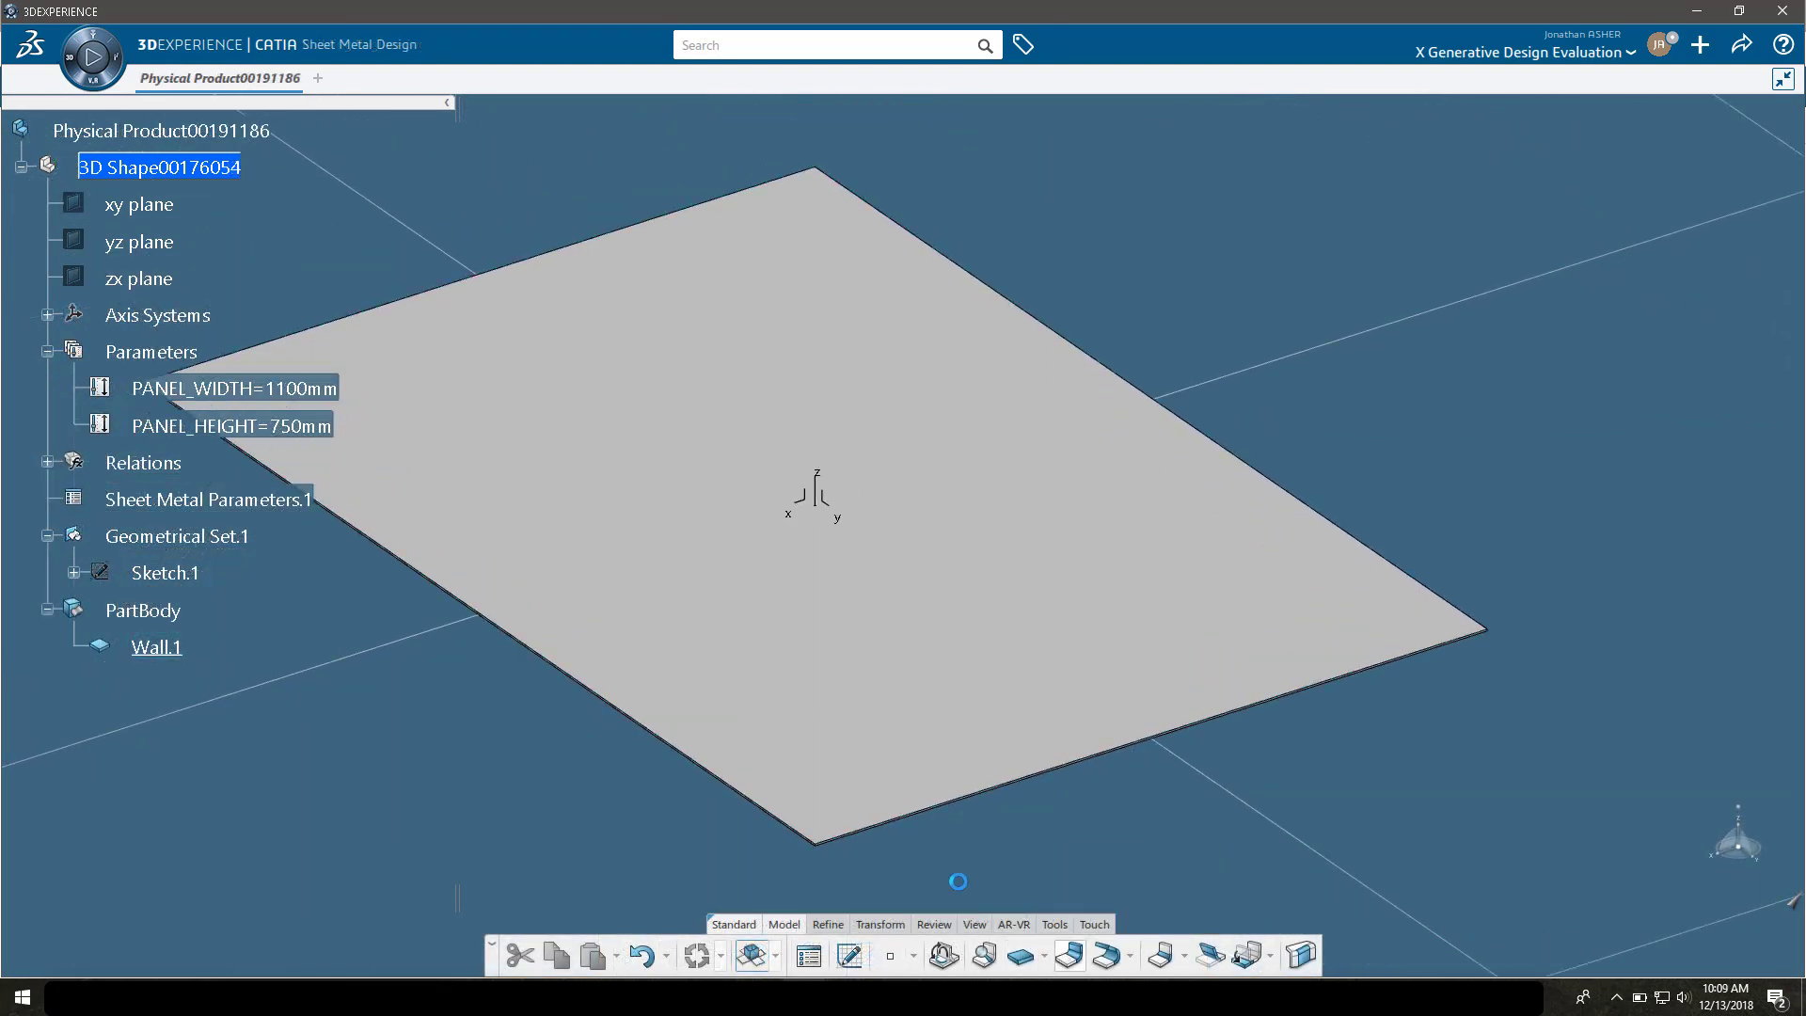
{"action": "left_click", "coordinate": [861, 829]}
{"action": "left_click", "coordinate": [451, 299]}
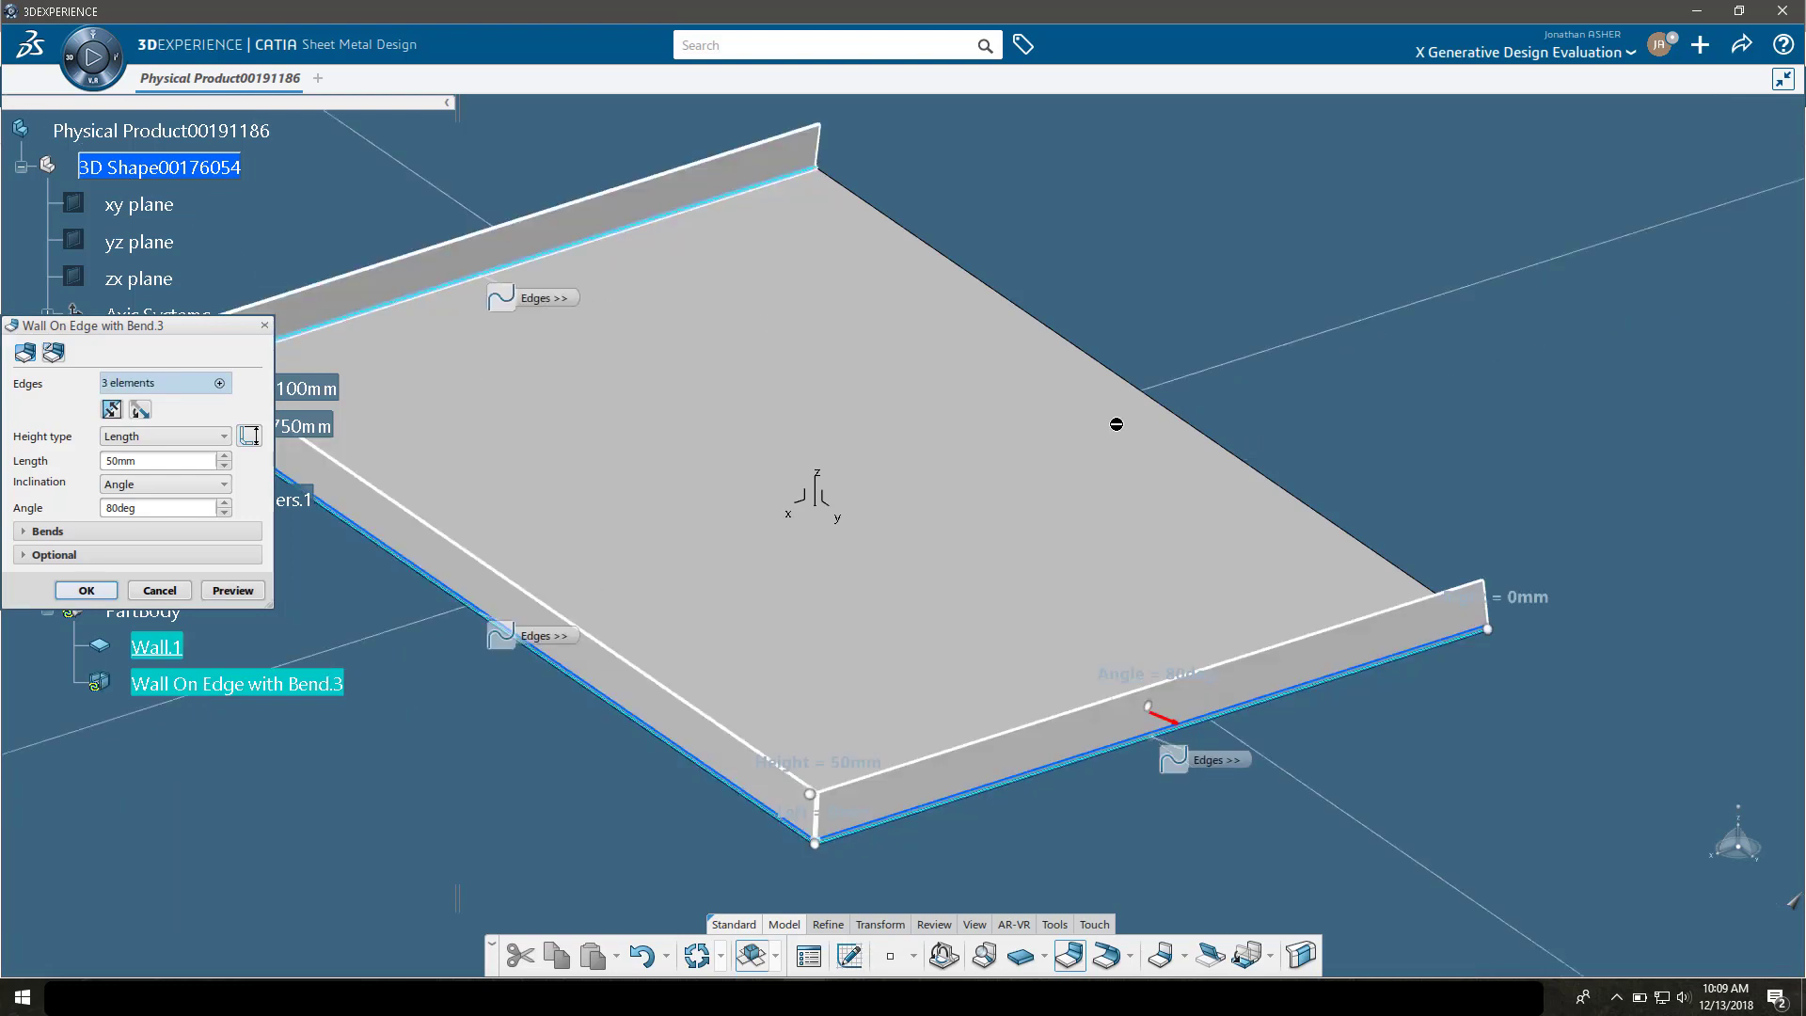
{"action": "left_click", "coordinate": [1158, 404]}
{"action": "left_click", "coordinate": [108, 508]}
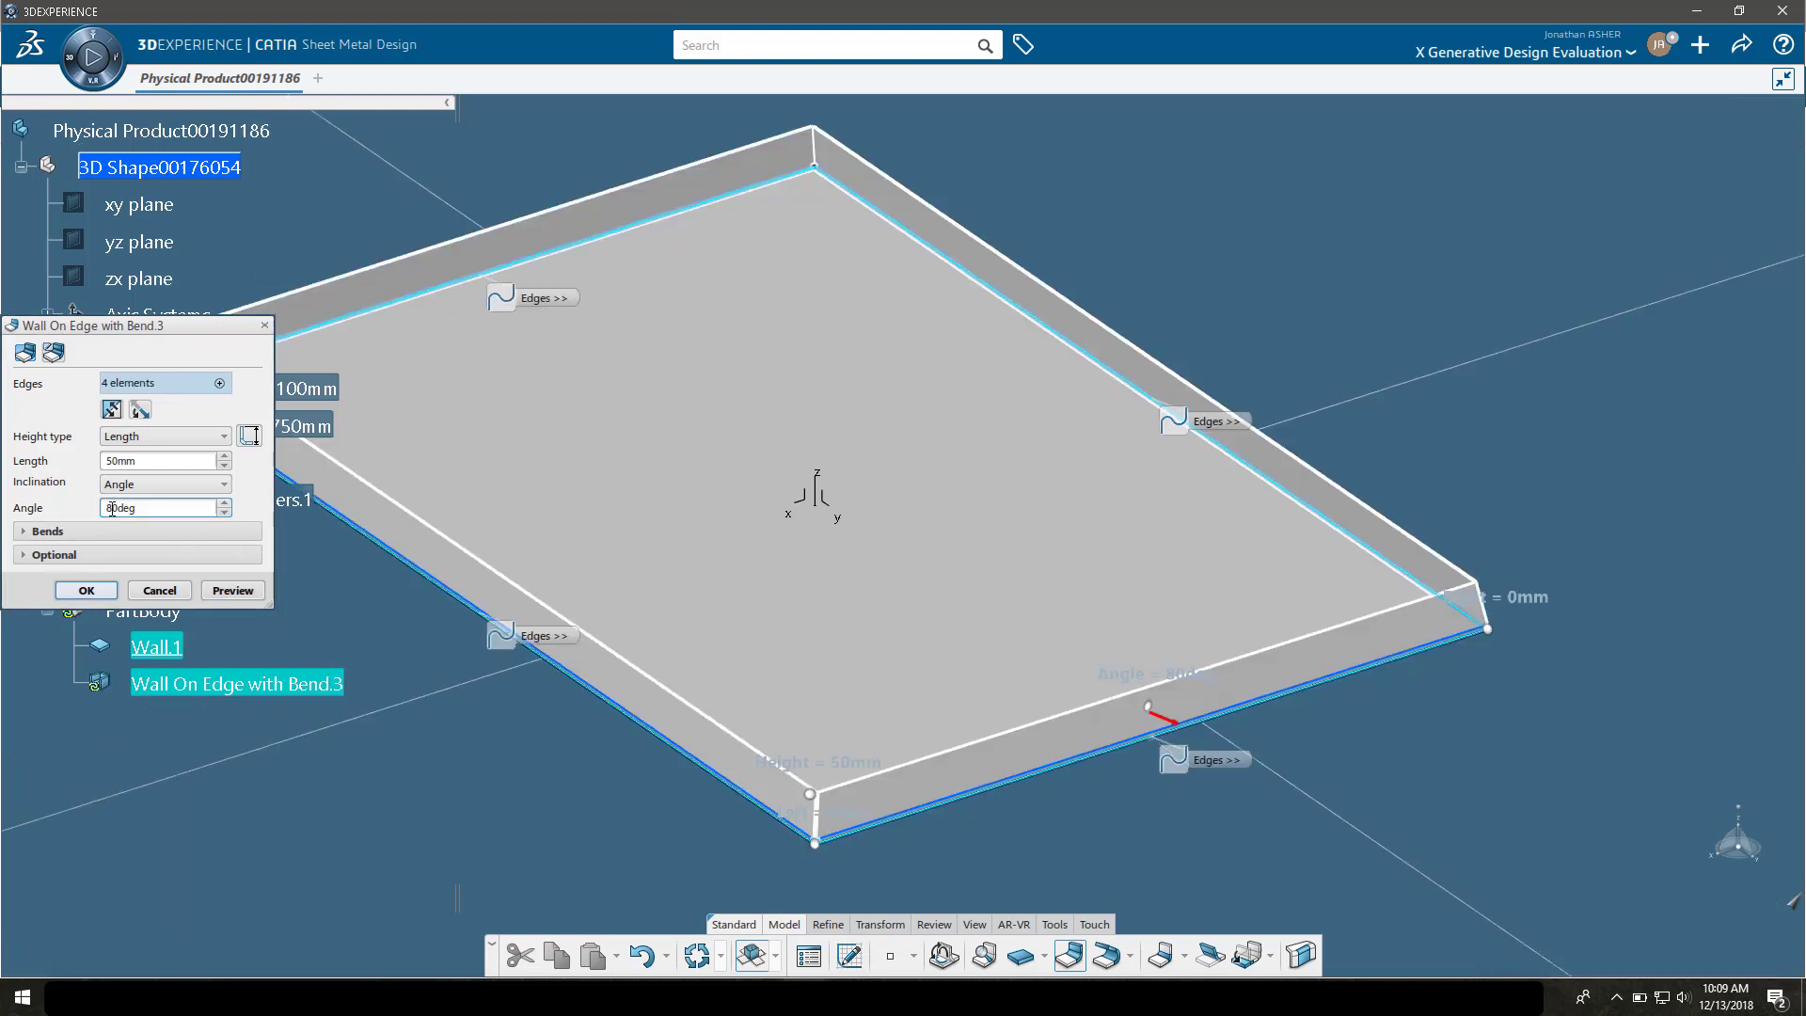
{"action": "type", "text": "9"}
{"action": "left_click", "coordinate": [87, 591]}
{"action": "left_click", "coordinate": [368, 792]}
Unfold and refold the sheet metal panel to inspect its flat pattern.
{"action": "middle_click_drag", "start_coordinate": [505, 738], "coordinate": [694, 711]}
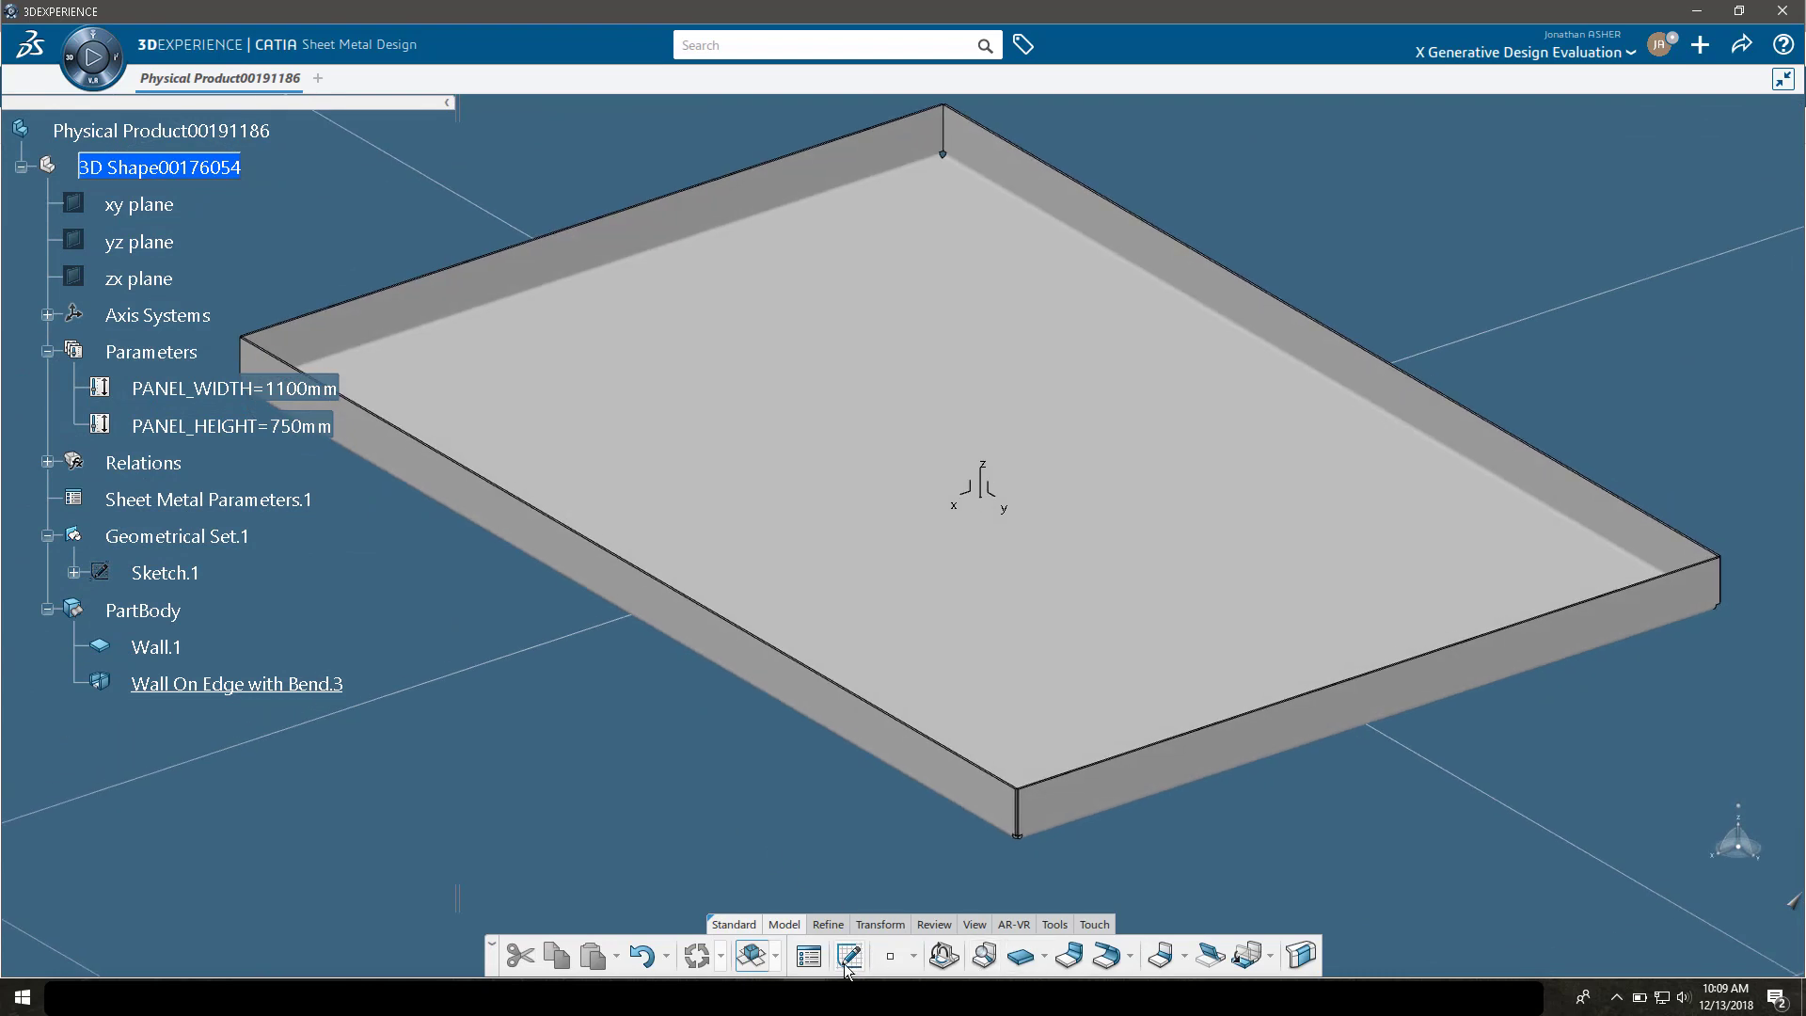
{"action": "left_click", "coordinate": [753, 957]}
{"action": "left_click", "coordinate": [752, 957]}
{"action": "left_click", "coordinate": [752, 957]}
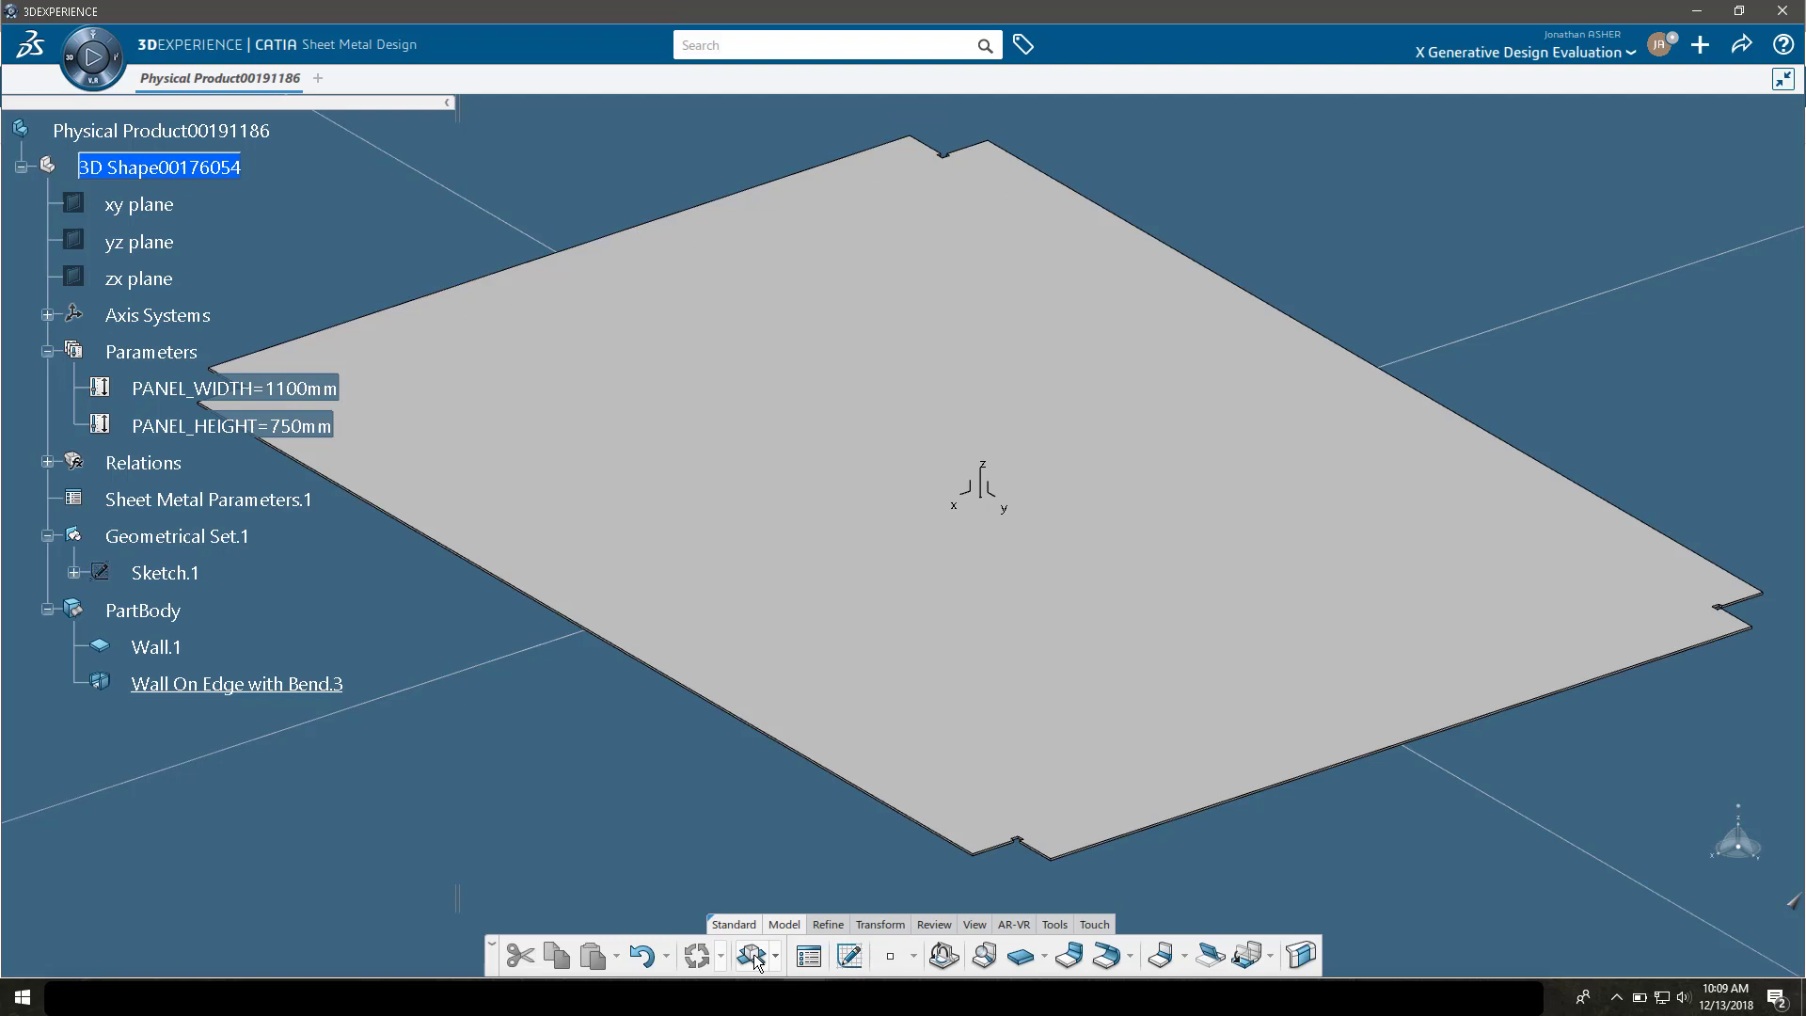
{"action": "left_click", "coordinate": [753, 958]}
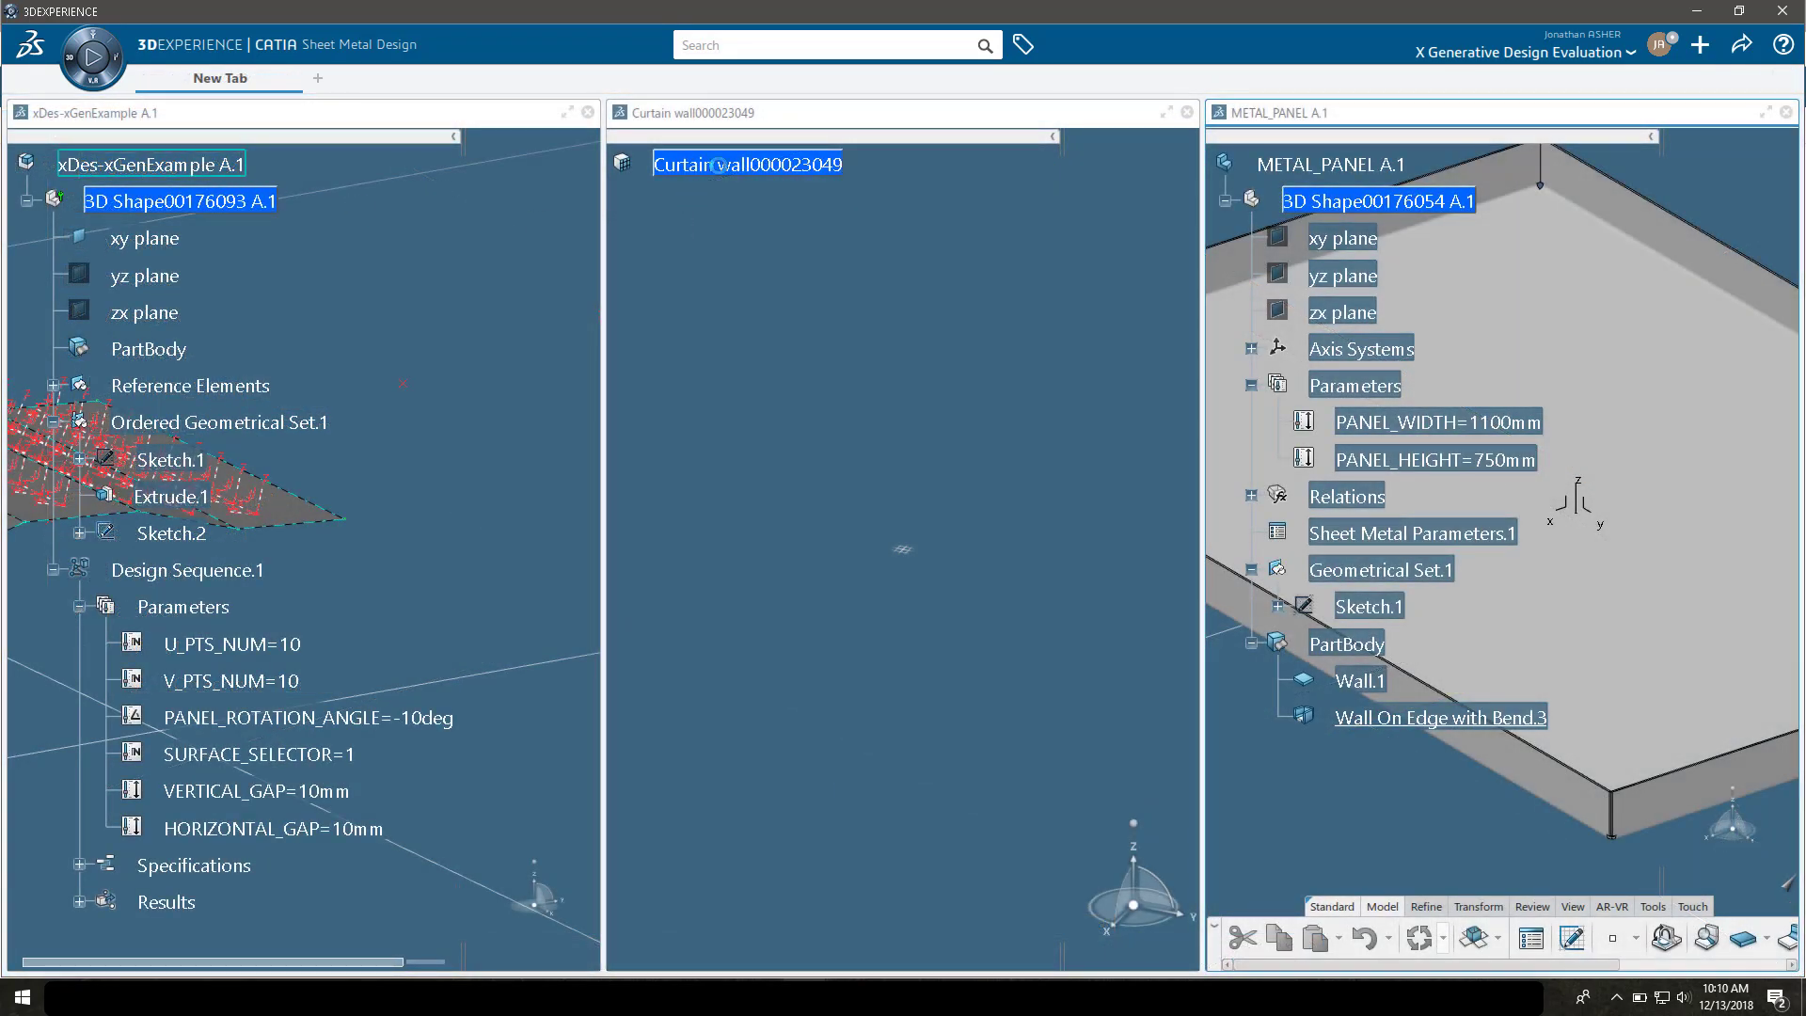
Insert xDes-xGenExample and METAL_PANEL into the curtain wall product and maximize that assembly's window.
{"action": "left_click_drag", "start_coordinate": [718, 165], "coordinate": [733, 168]}
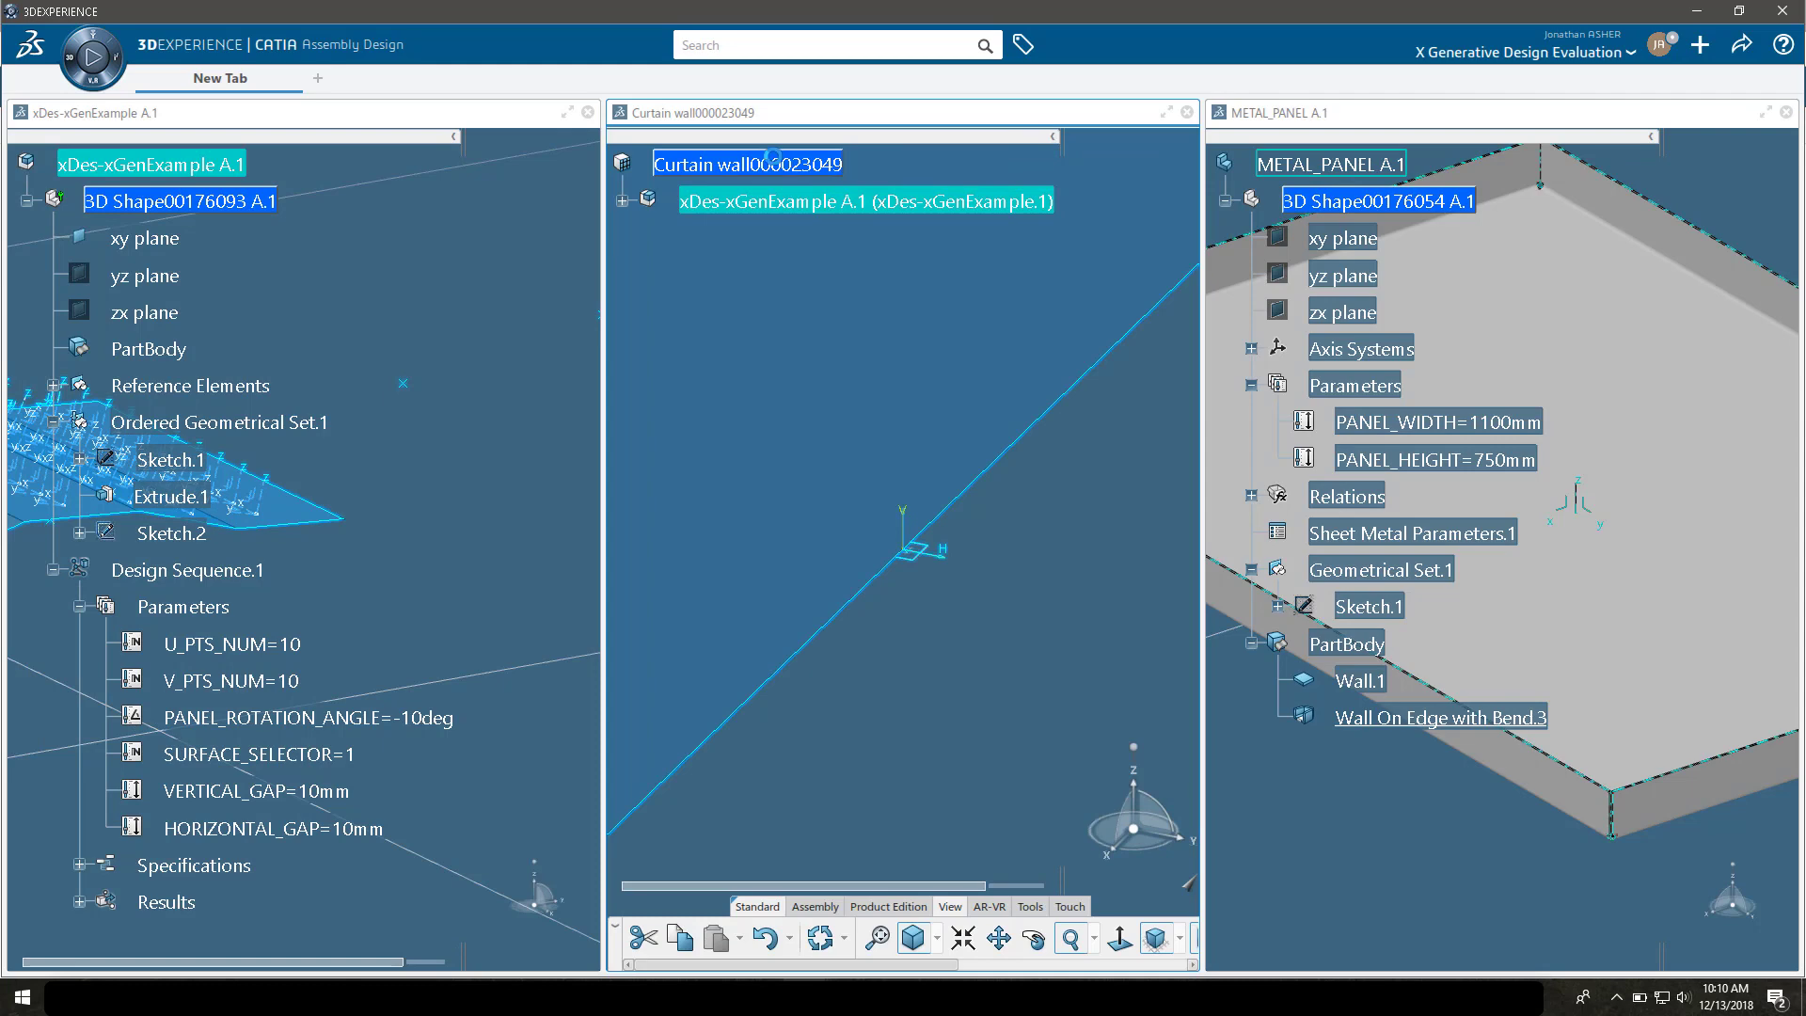
{"action": "left_click_drag", "start_coordinate": [772, 157], "coordinate": [769, 157]}
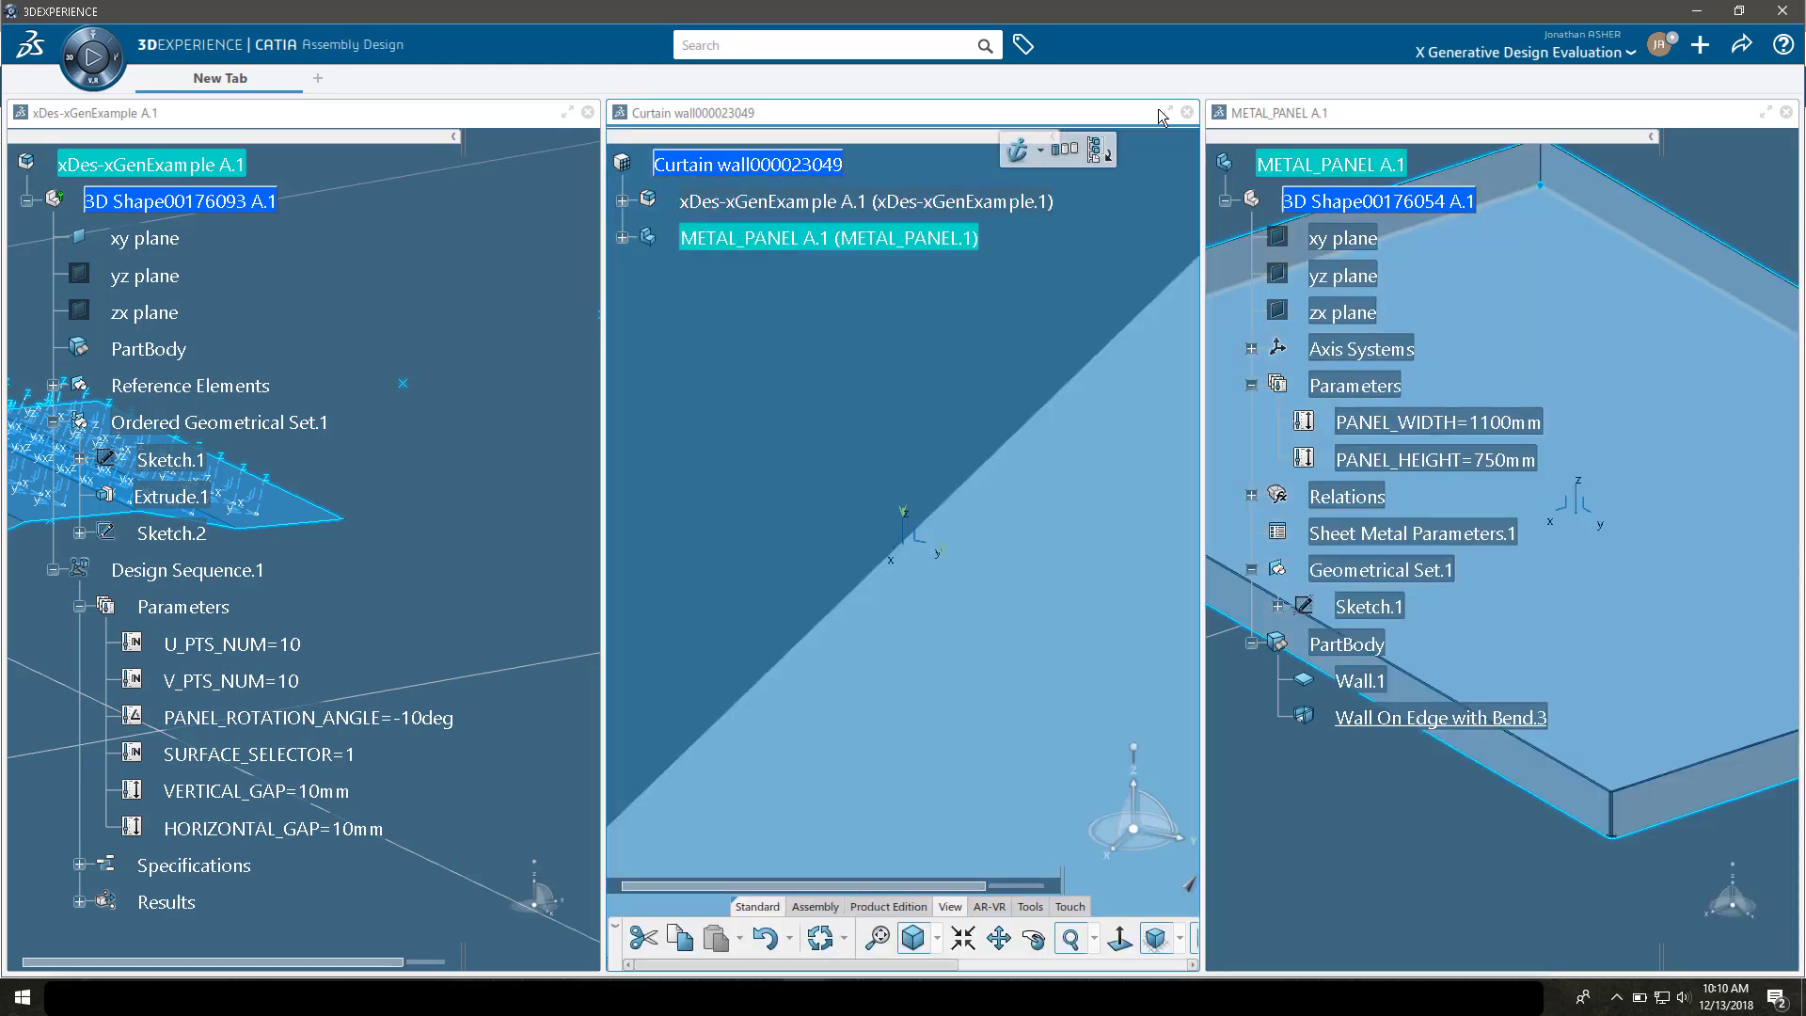
{"action": "left_click", "coordinate": [1166, 112]}
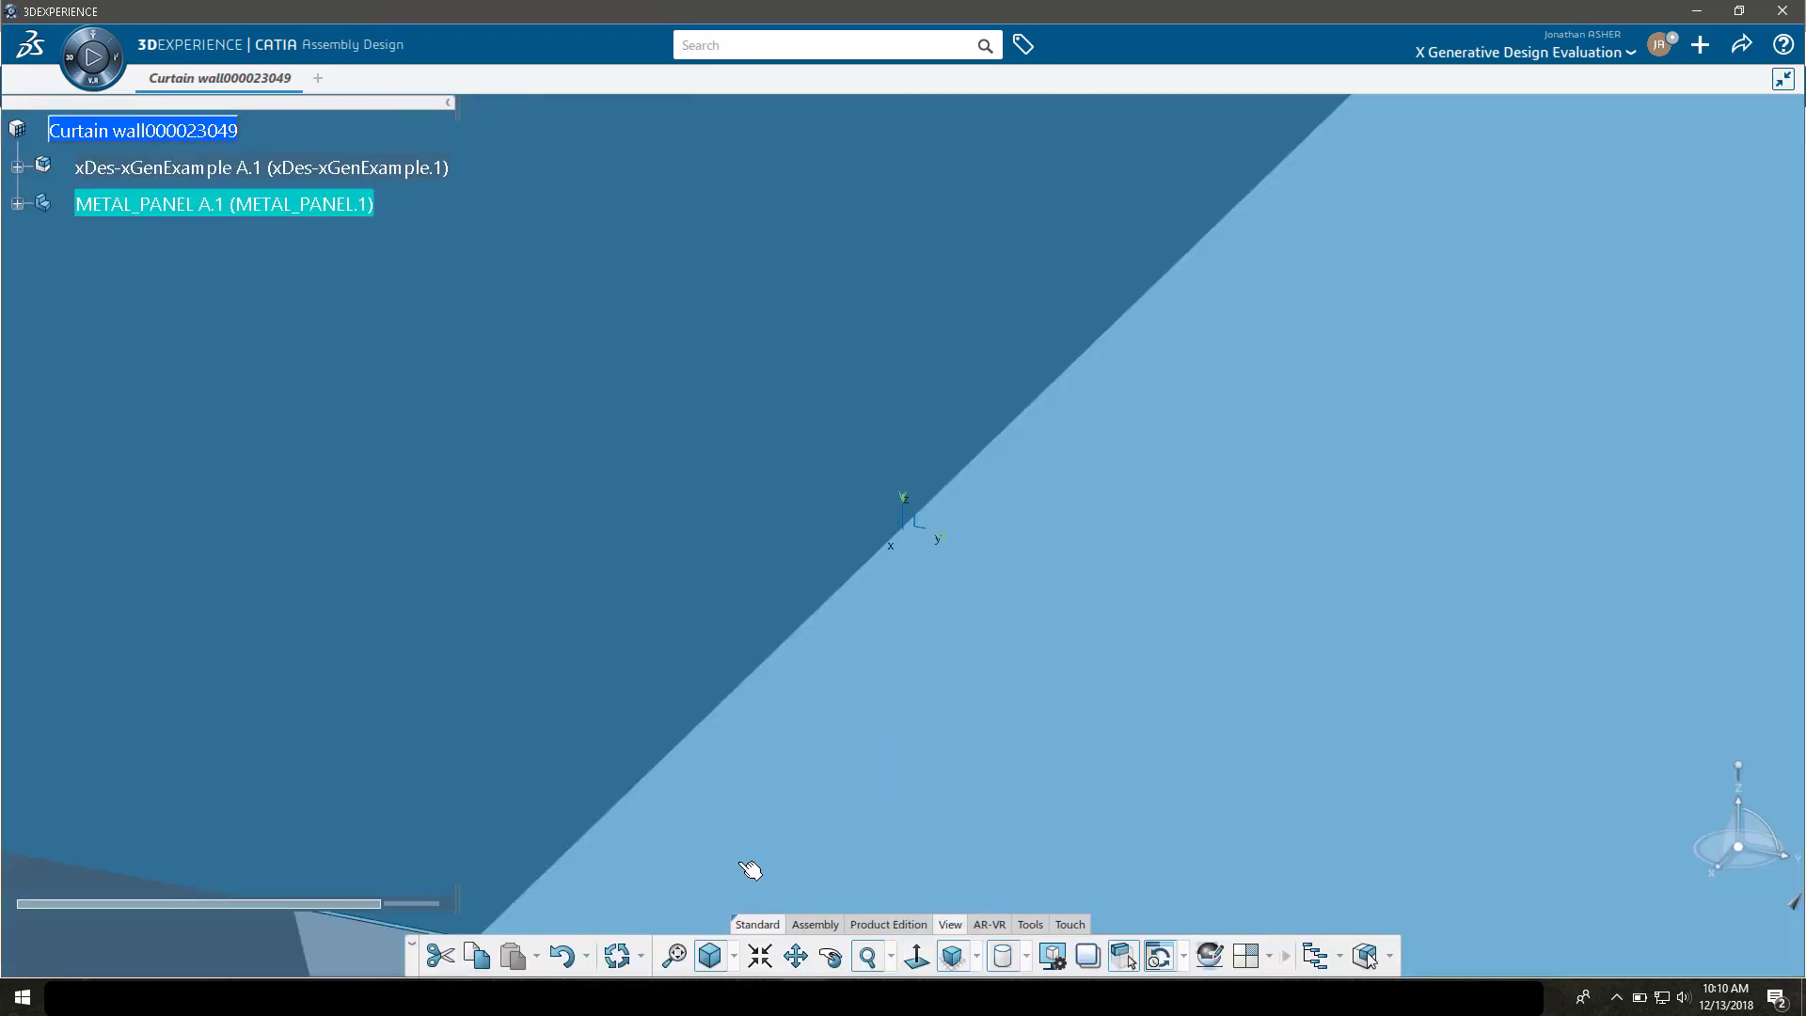
{"action": "left_click", "coordinate": [673, 957]}
{"action": "middle_click_drag", "start_coordinate": [696, 719], "coordinate": [863, 617]}
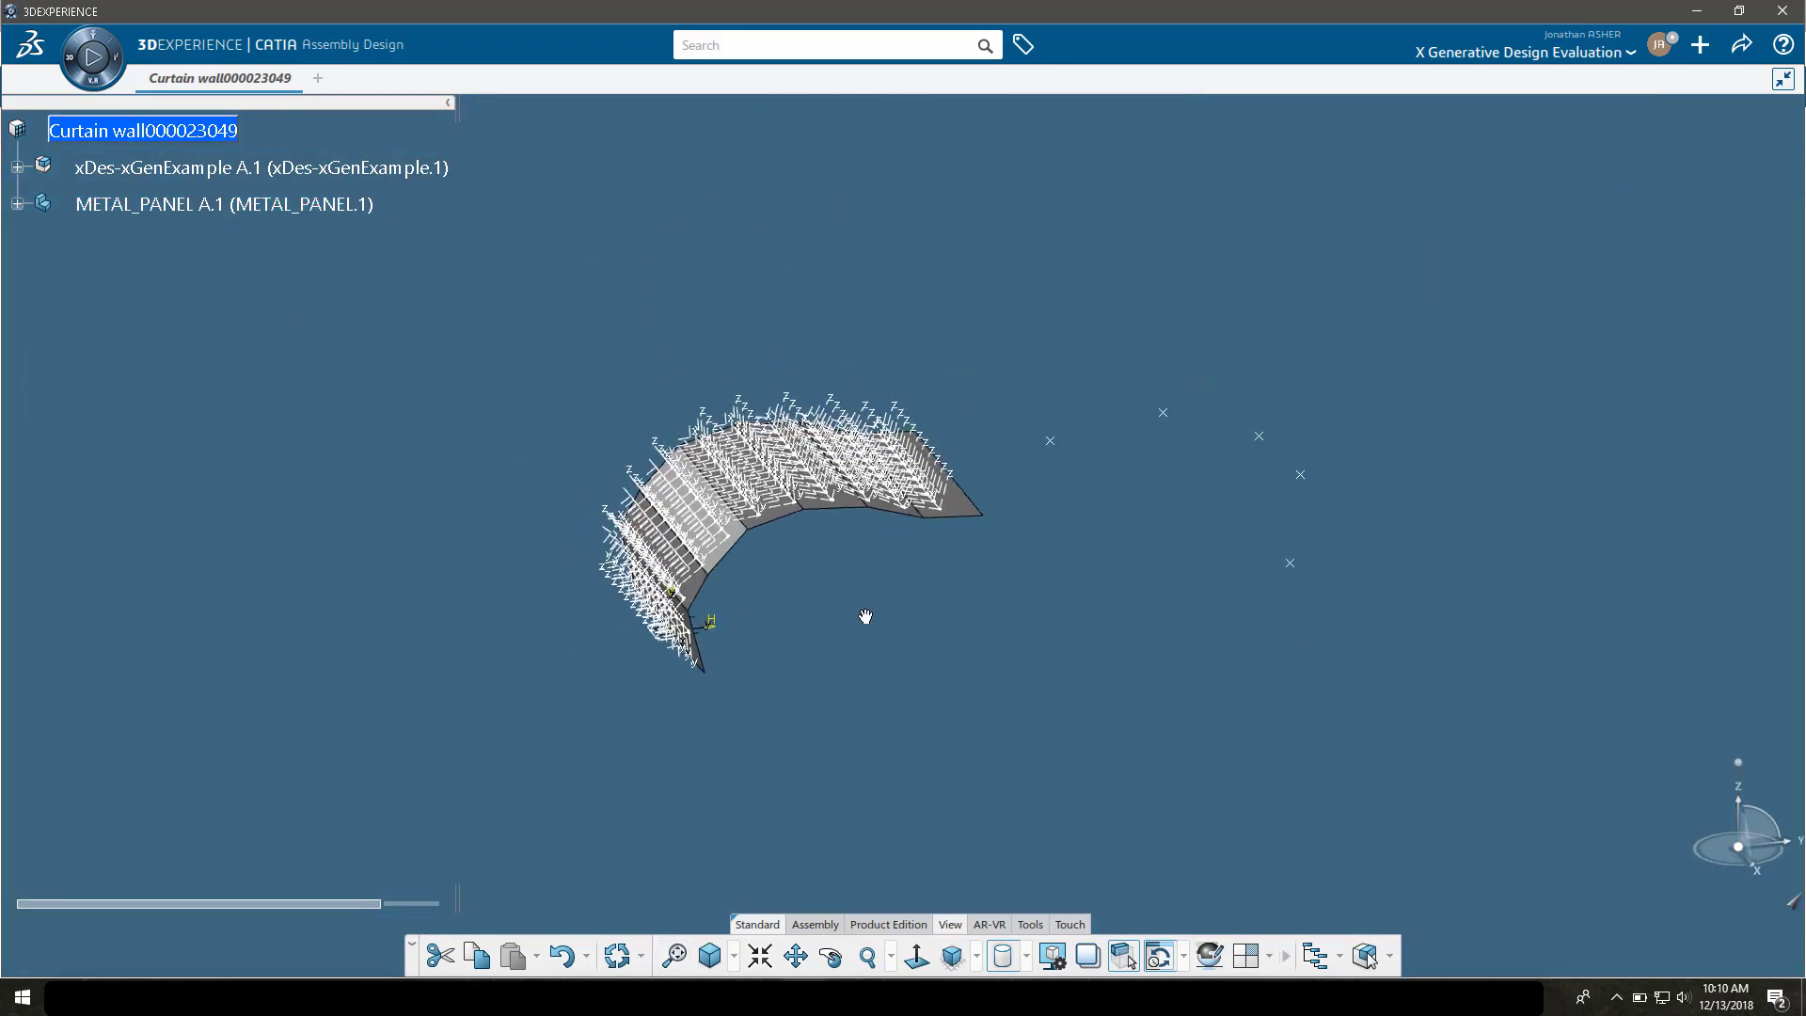
{"action": "scroll", "coordinate": [477, 664], "scroll_direction": "up", "scroll_amount": 5}
{"action": "middle_click_drag", "start_coordinate": [476, 664], "coordinate": [1201, 315]}
{"action": "middle_click_drag", "start_coordinate": [951, 552], "coordinate": [1128, 602]}
{"action": "middle_click", "coordinate": [996, 730]}
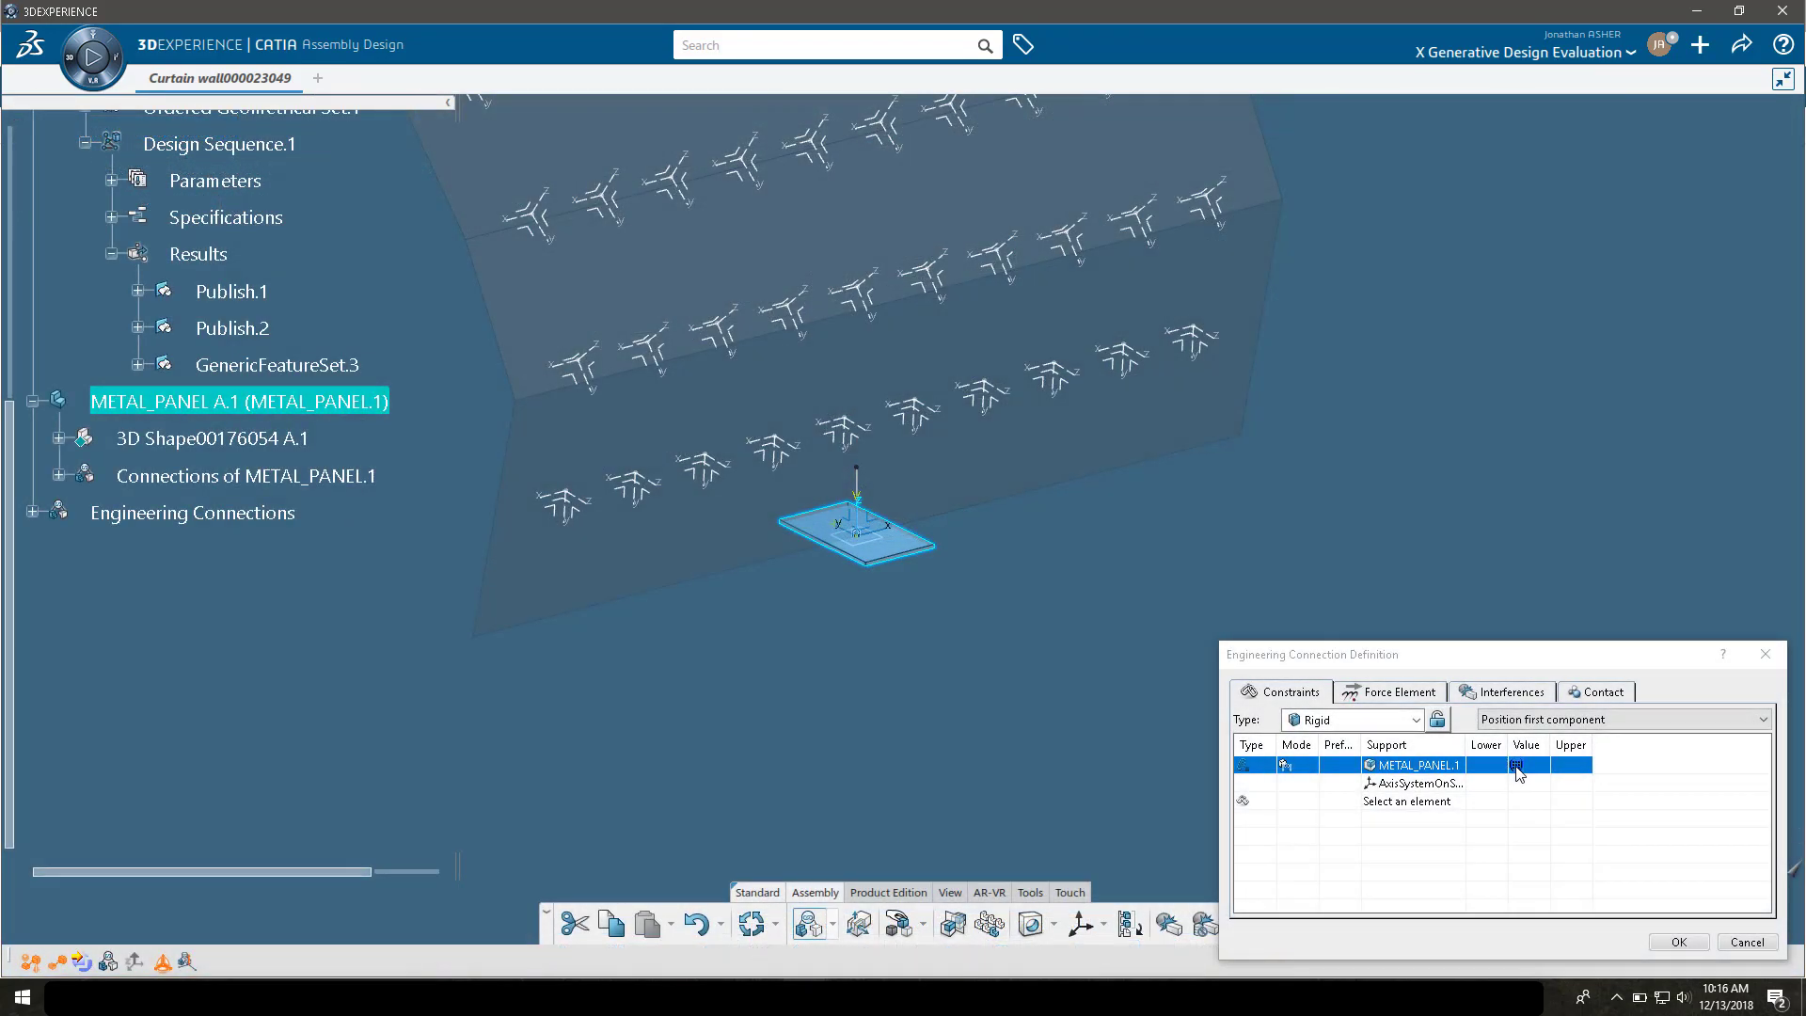
Reset METAL_PANEL.1's fix transformation to 0 mm and 0 deg, and accept its rigid engineering connection to the surface axis system.
{"action": "left_click", "coordinate": [1516, 766]}
{"action": "left_click", "coordinate": [1758, 798]}
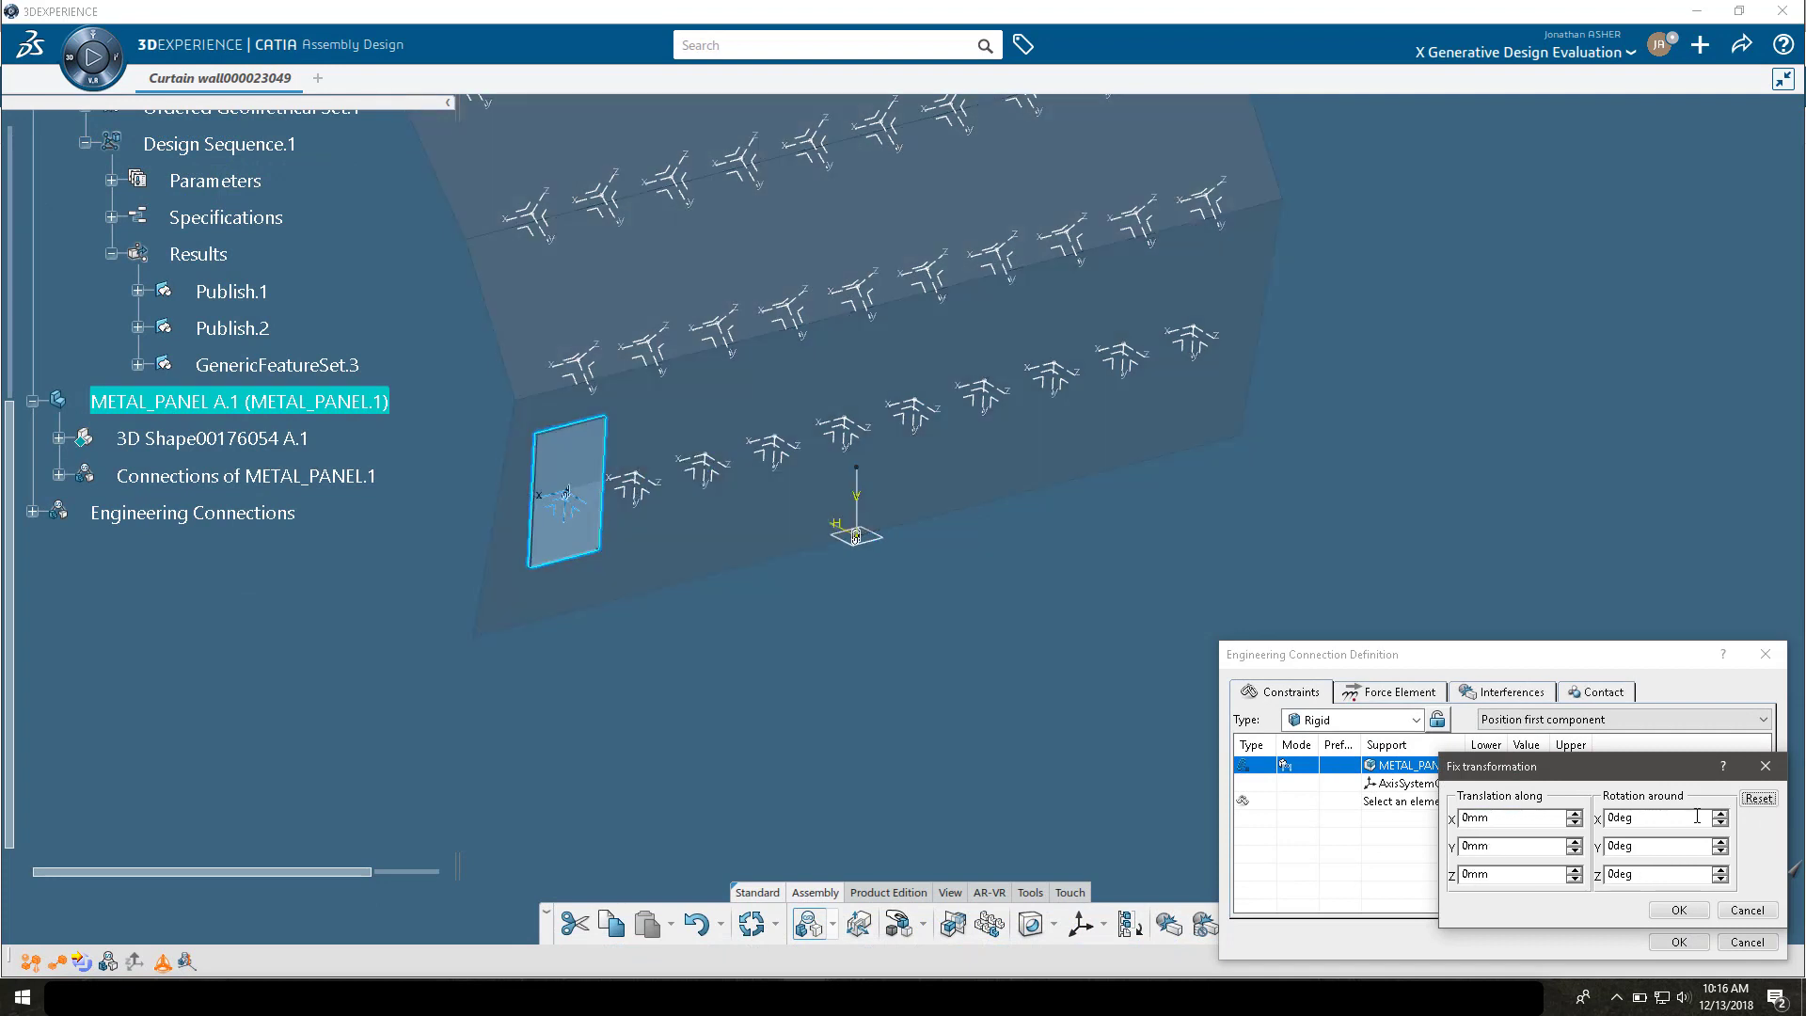
{"action": "left_click", "coordinate": [1678, 911]}
{"action": "left_click", "coordinate": [1679, 941]}
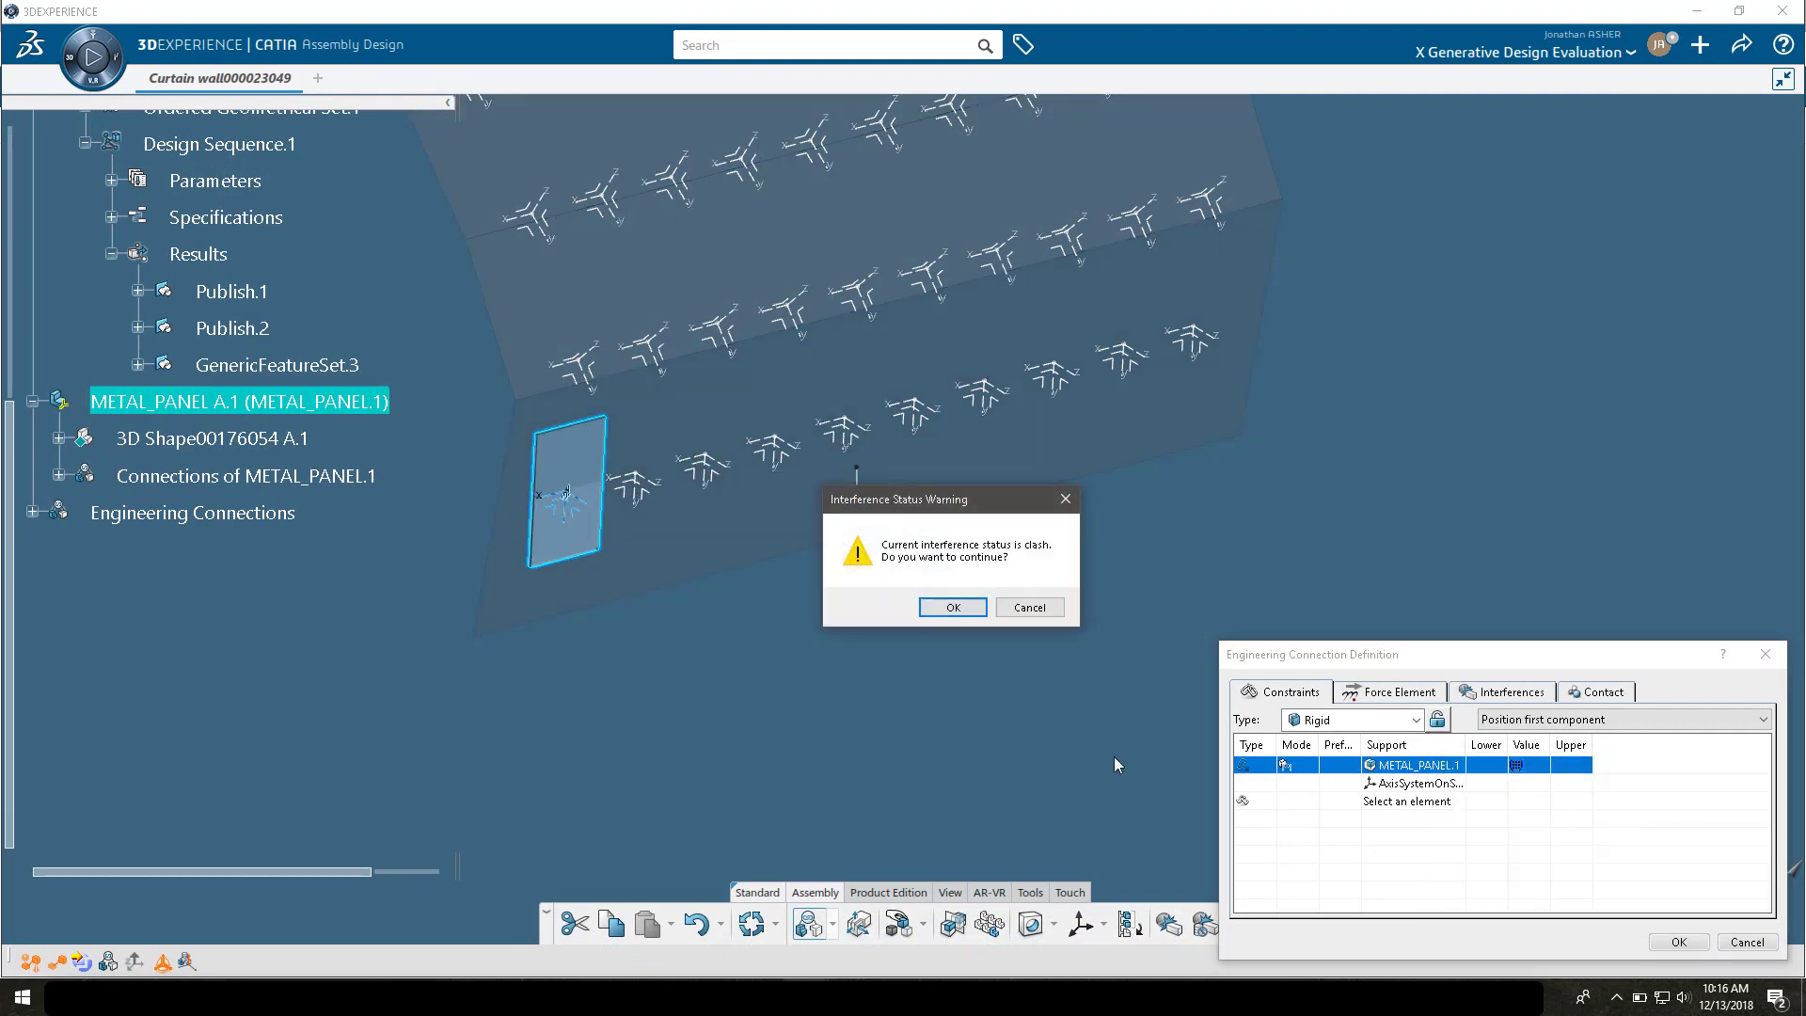
{"action": "left_click", "coordinate": [953, 608]}
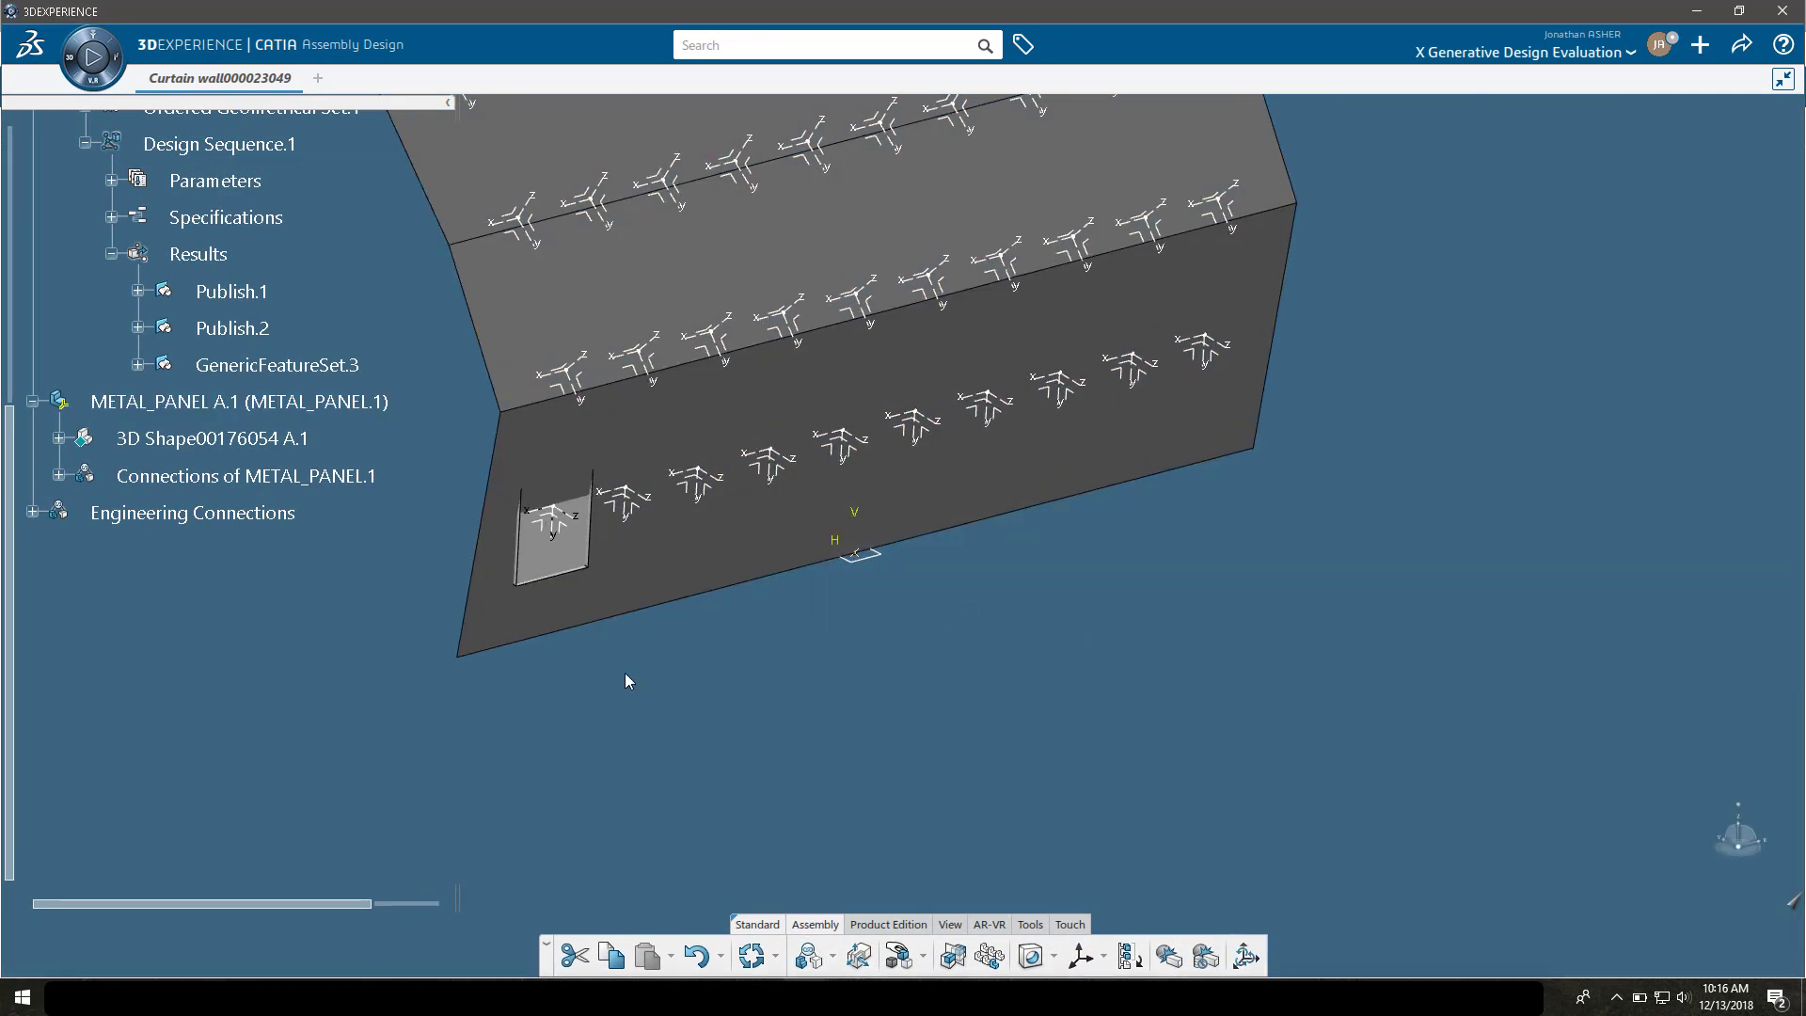
Create an assembly pattern of METAL_PANEL.1 using GenericFeatureSet.3, reusing the selected instance and keeping the link with the specification.
{"action": "left_click", "coordinate": [988, 956]}
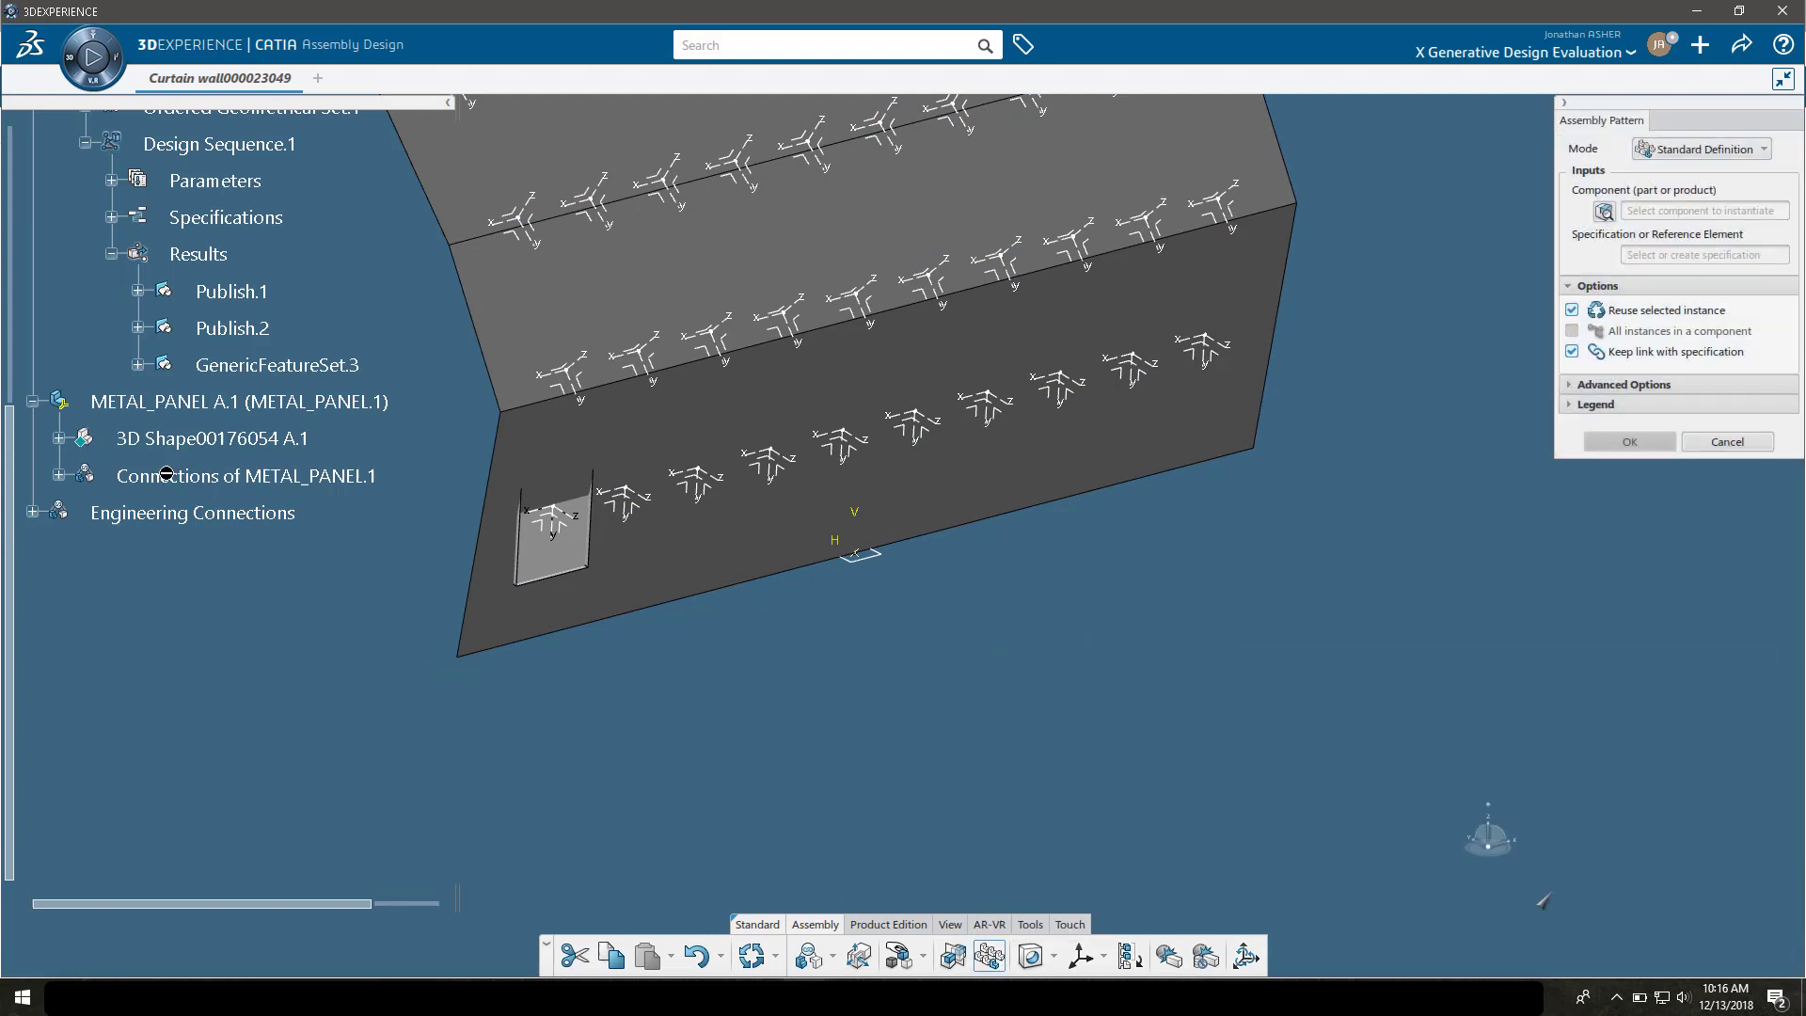
{"action": "left_click", "coordinate": [182, 402]}
{"action": "left_click", "coordinate": [246, 368]}
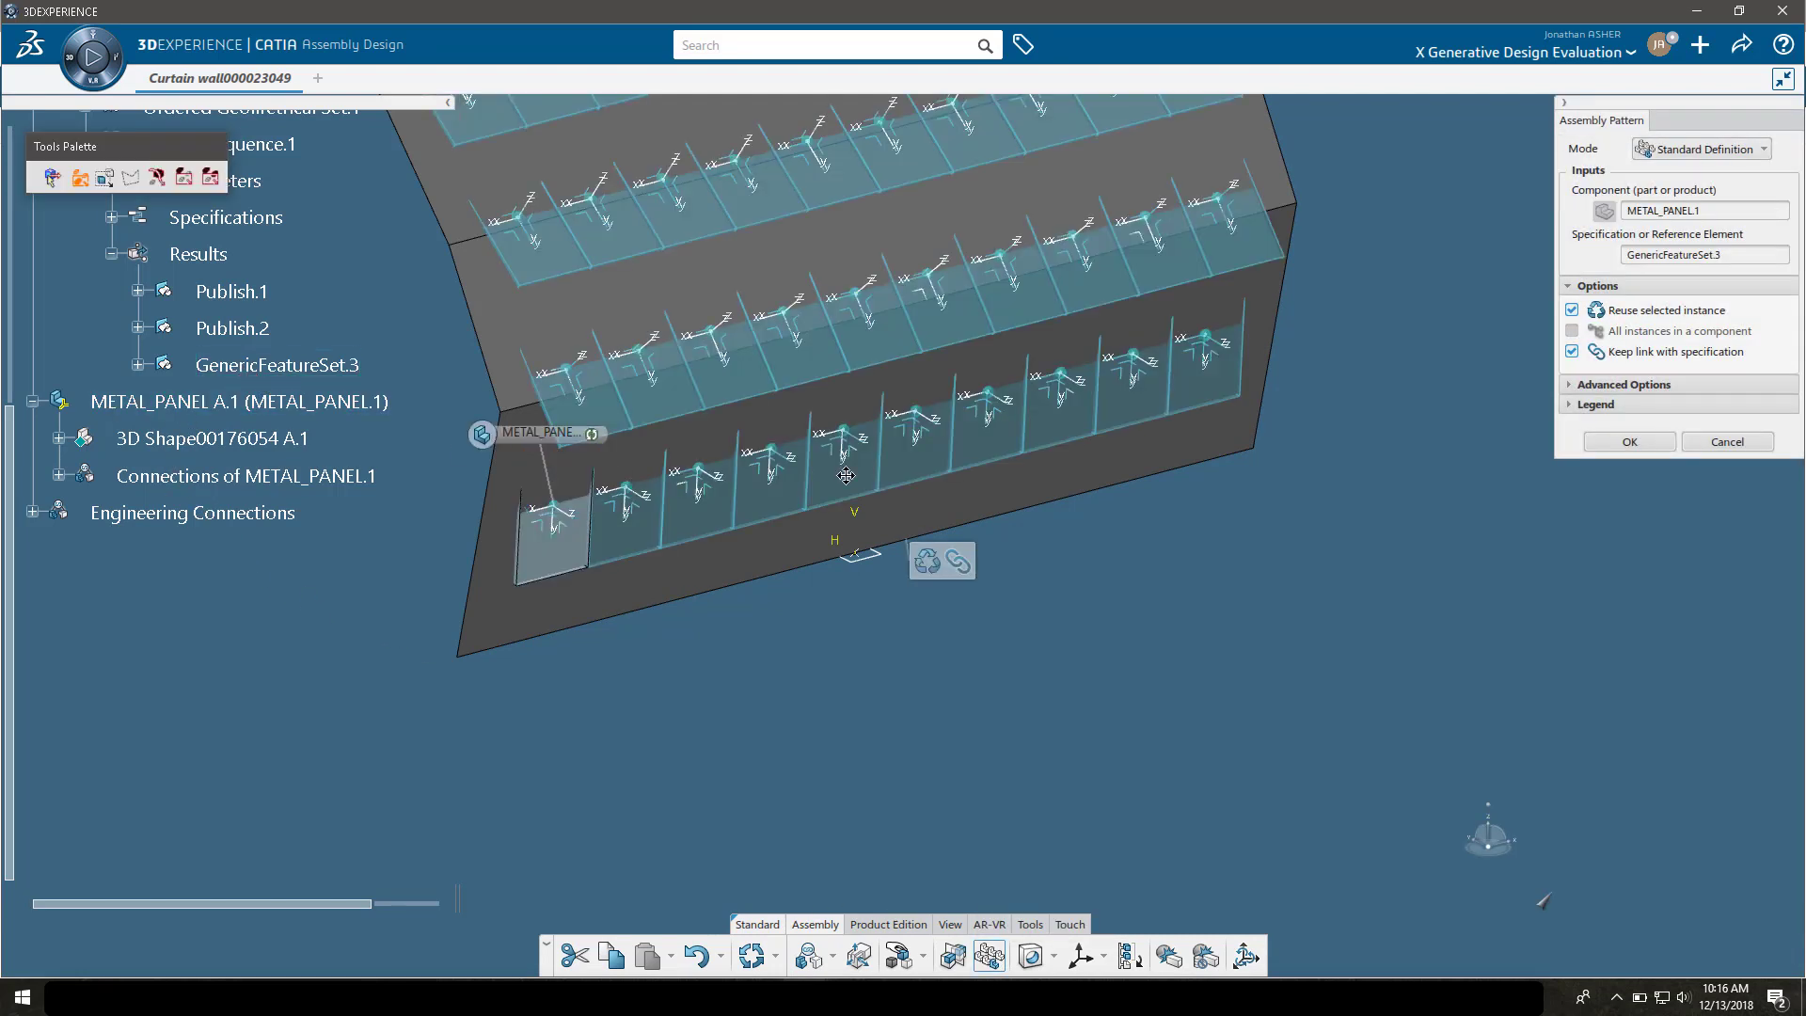
{"action": "left_click", "coordinate": [1631, 442]}
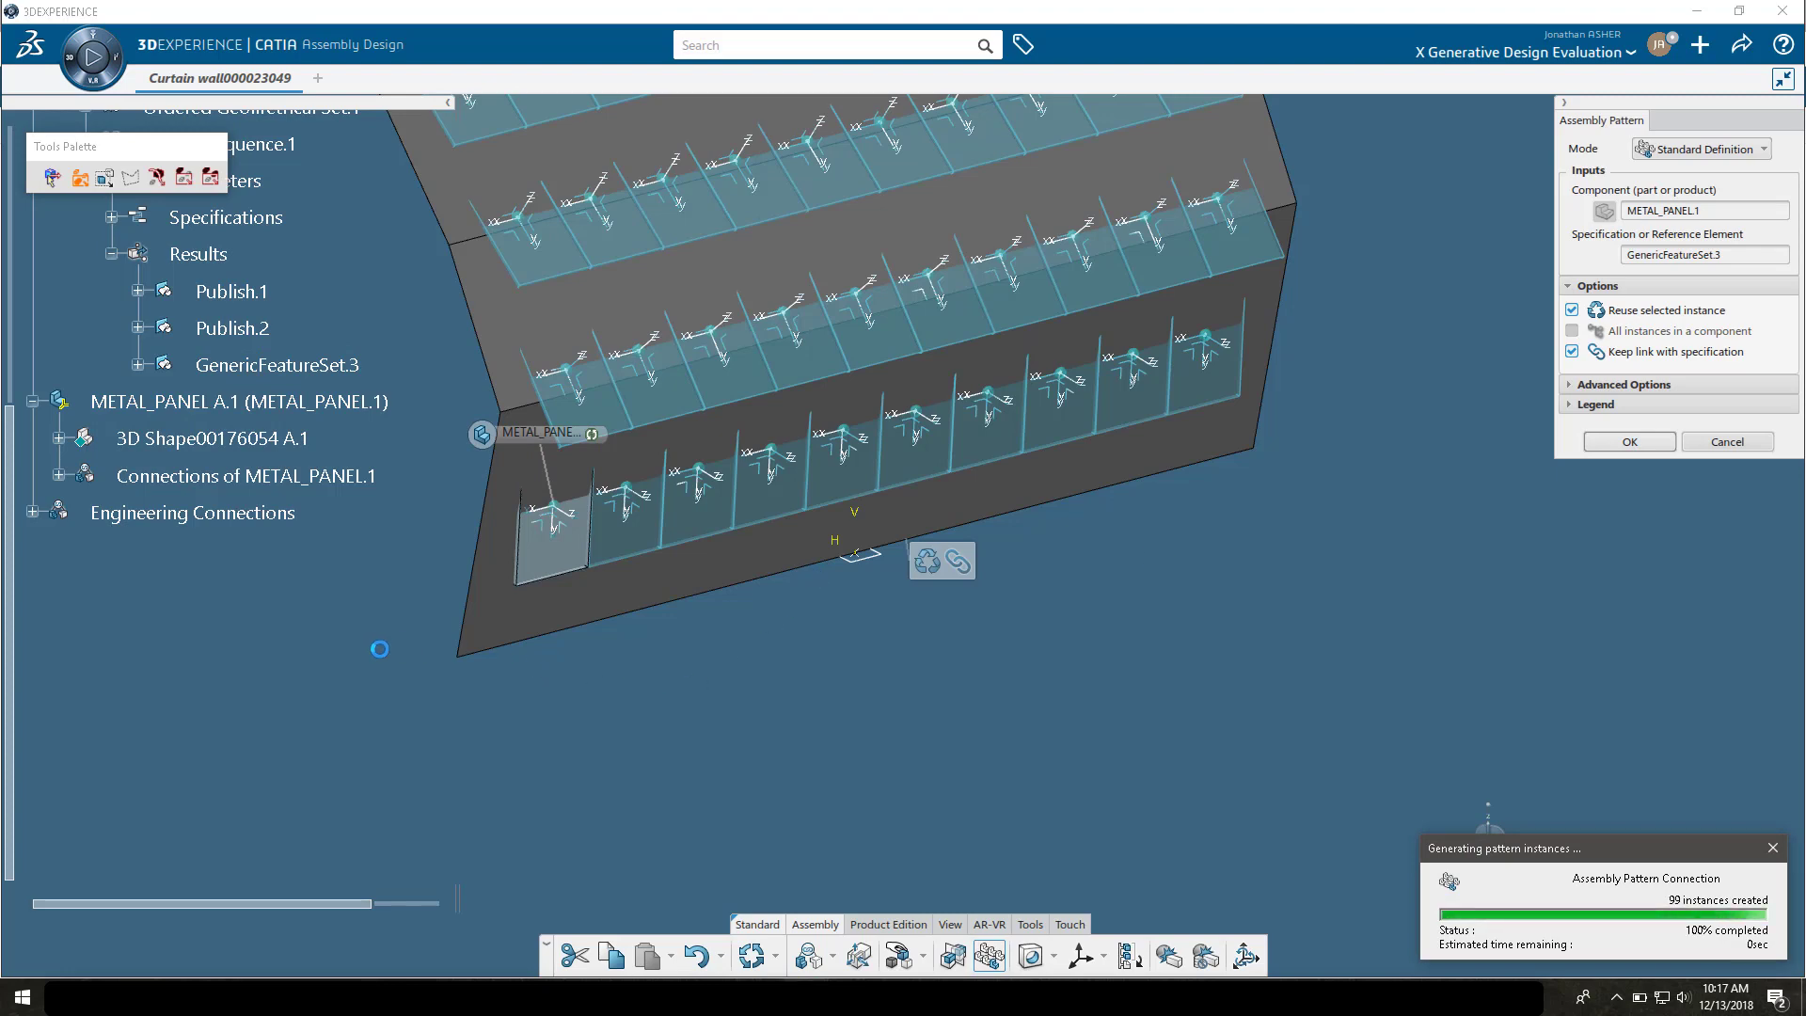
Set the SURFACE_SELECTOR parameter to 2 and update the whole curtain wall product.
{"action": "middle_click_drag", "start_coordinate": [580, 666], "coordinate": [850, 674]}
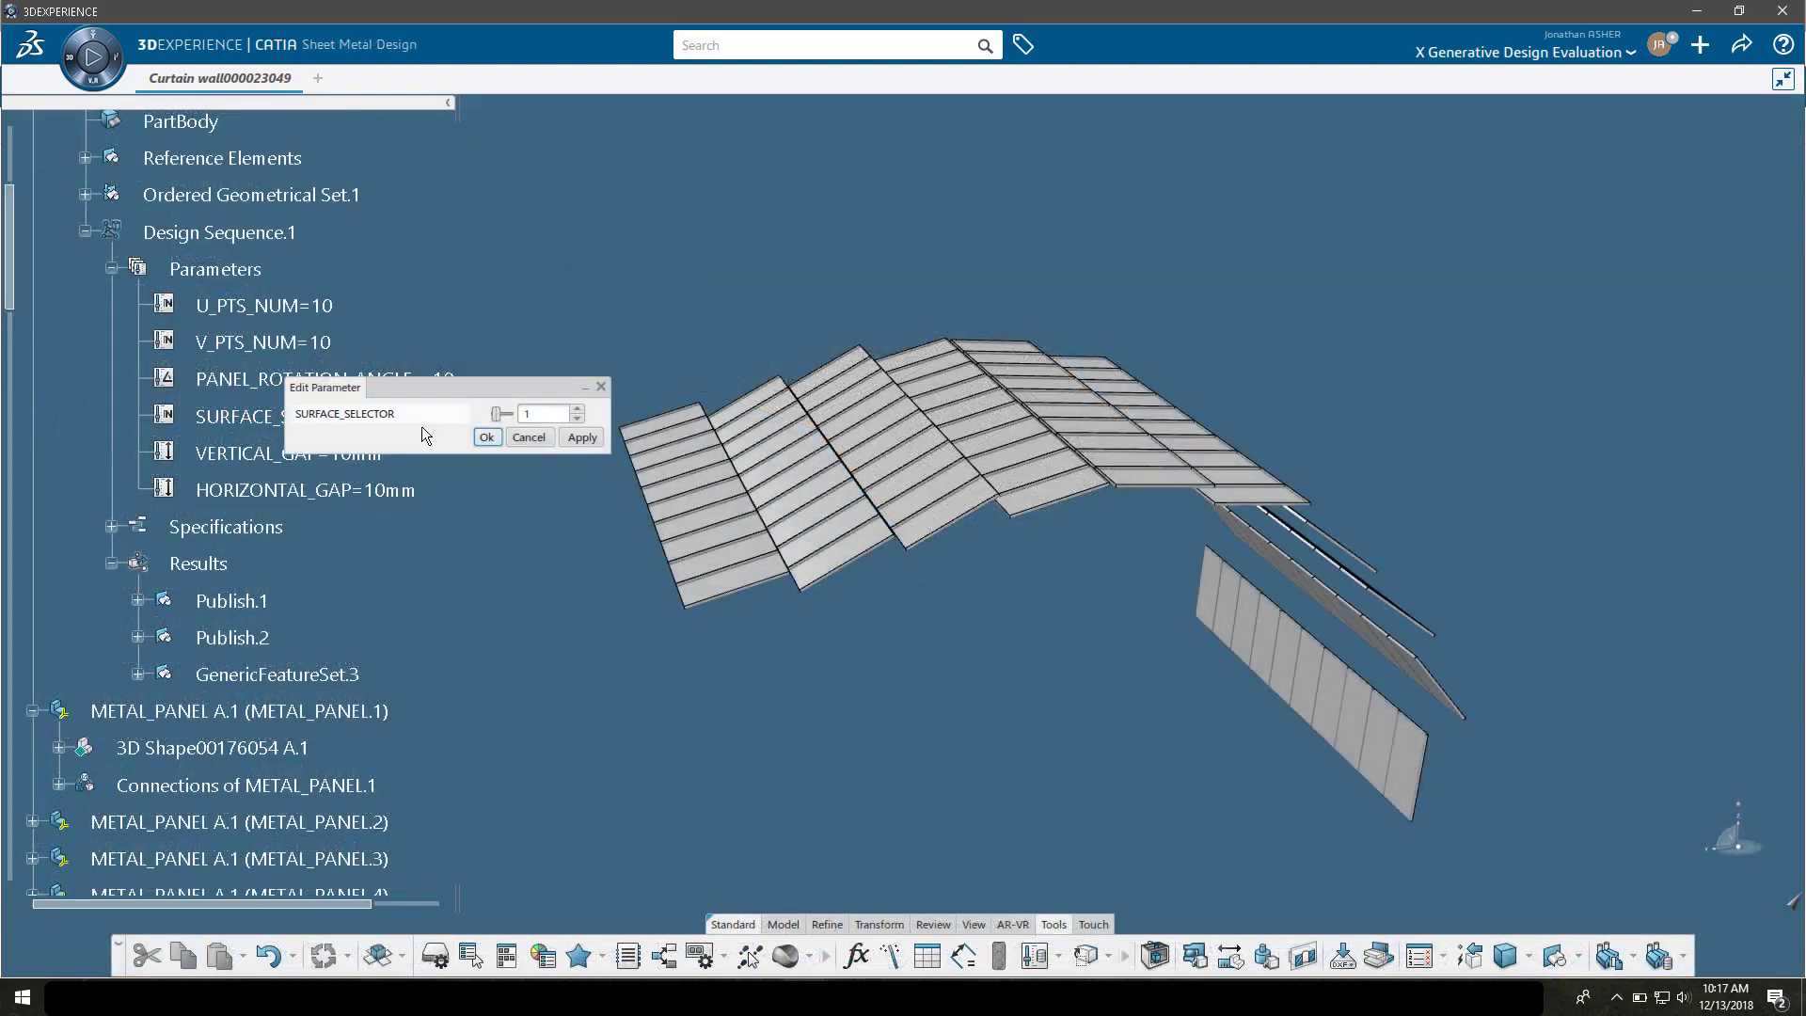
{"action": "left_click", "coordinate": [486, 437]}
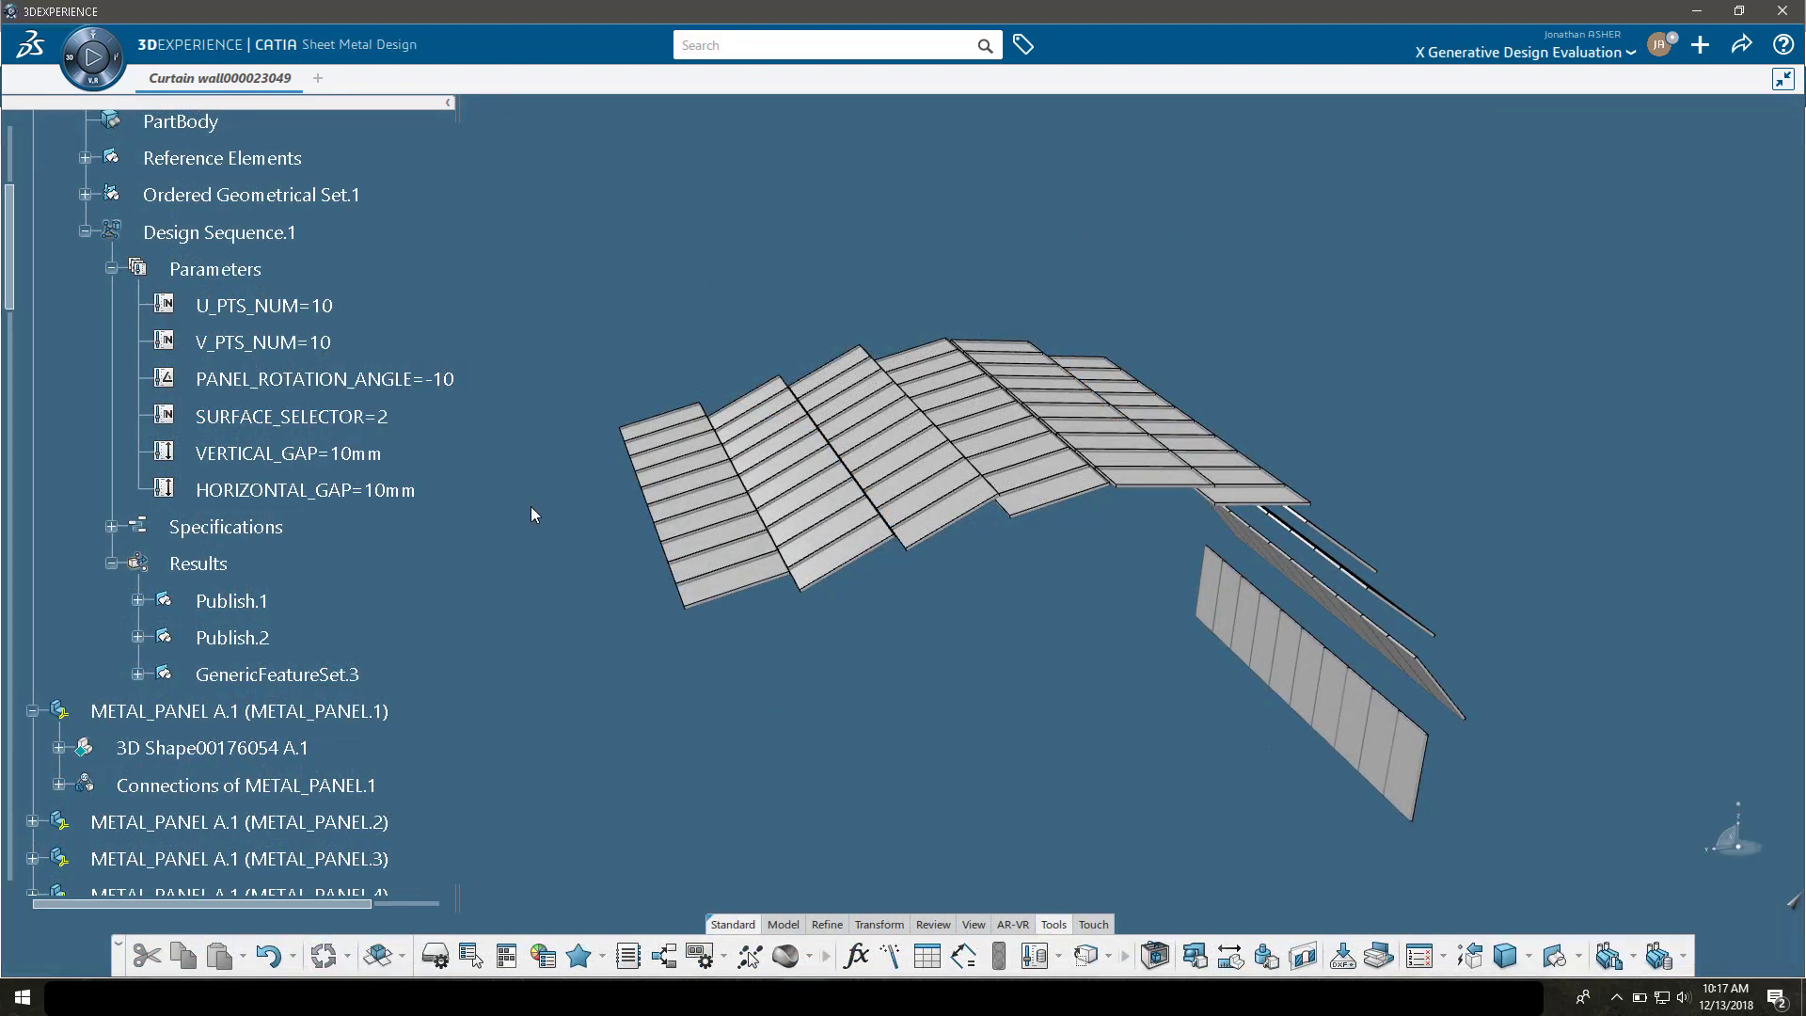
{"action": "left_click", "coordinate": [187, 199]}
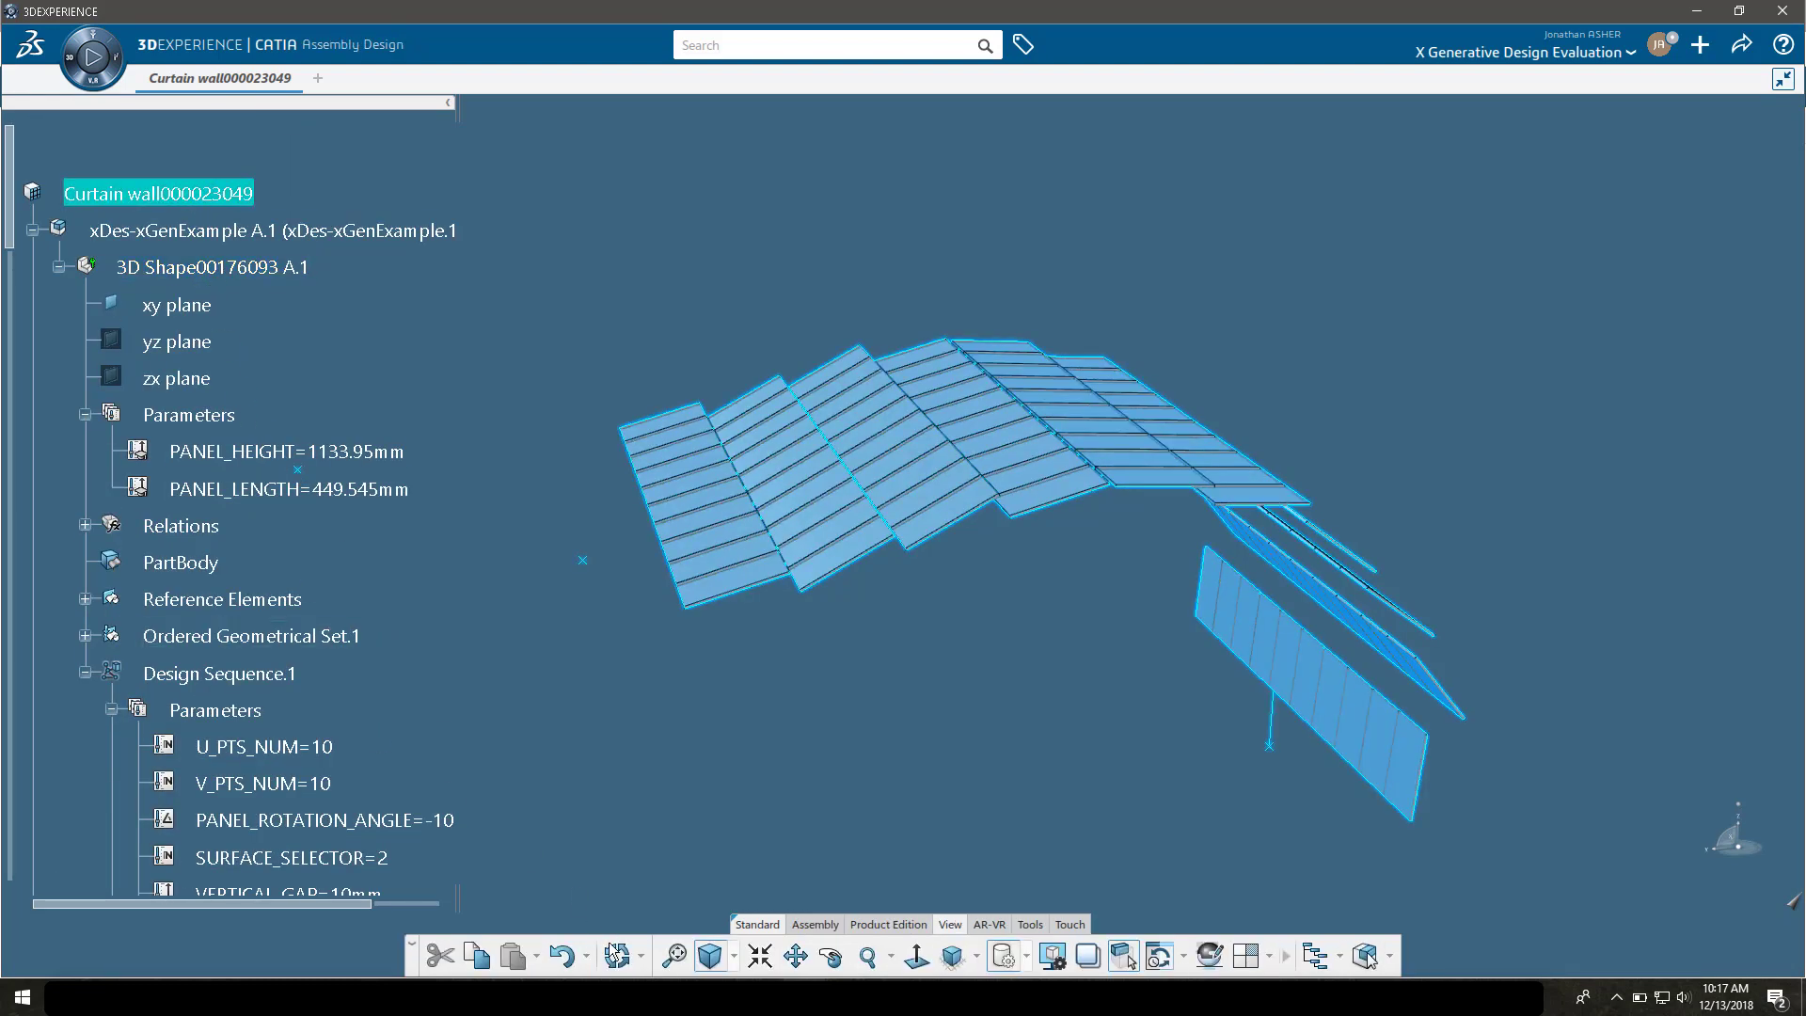
{"action": "left_click", "coordinate": [616, 955]}
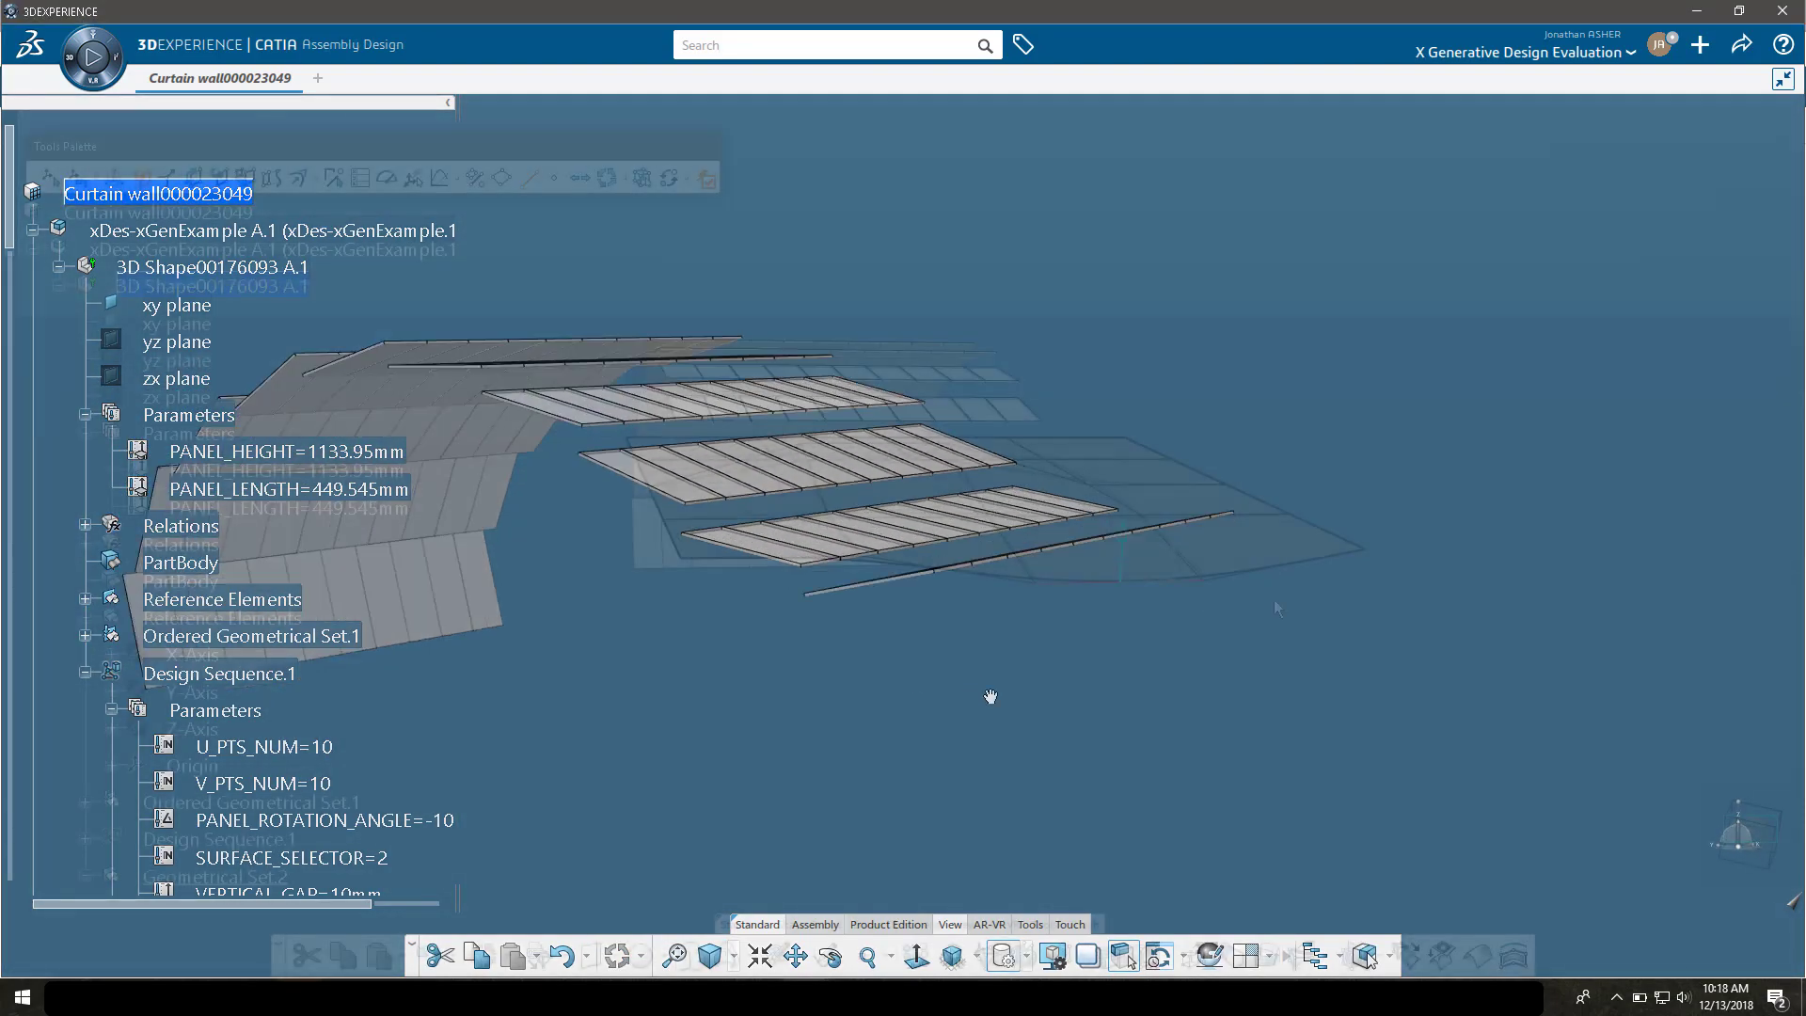
Reshape the subdivision surface by raising one boundary edge and lowering a boundary edge on the opposite side.
{"action": "left_click", "coordinate": [1257, 499]}
{"action": "left_click_drag", "start_coordinate": [1260, 450], "coordinate": [1261, 407]}
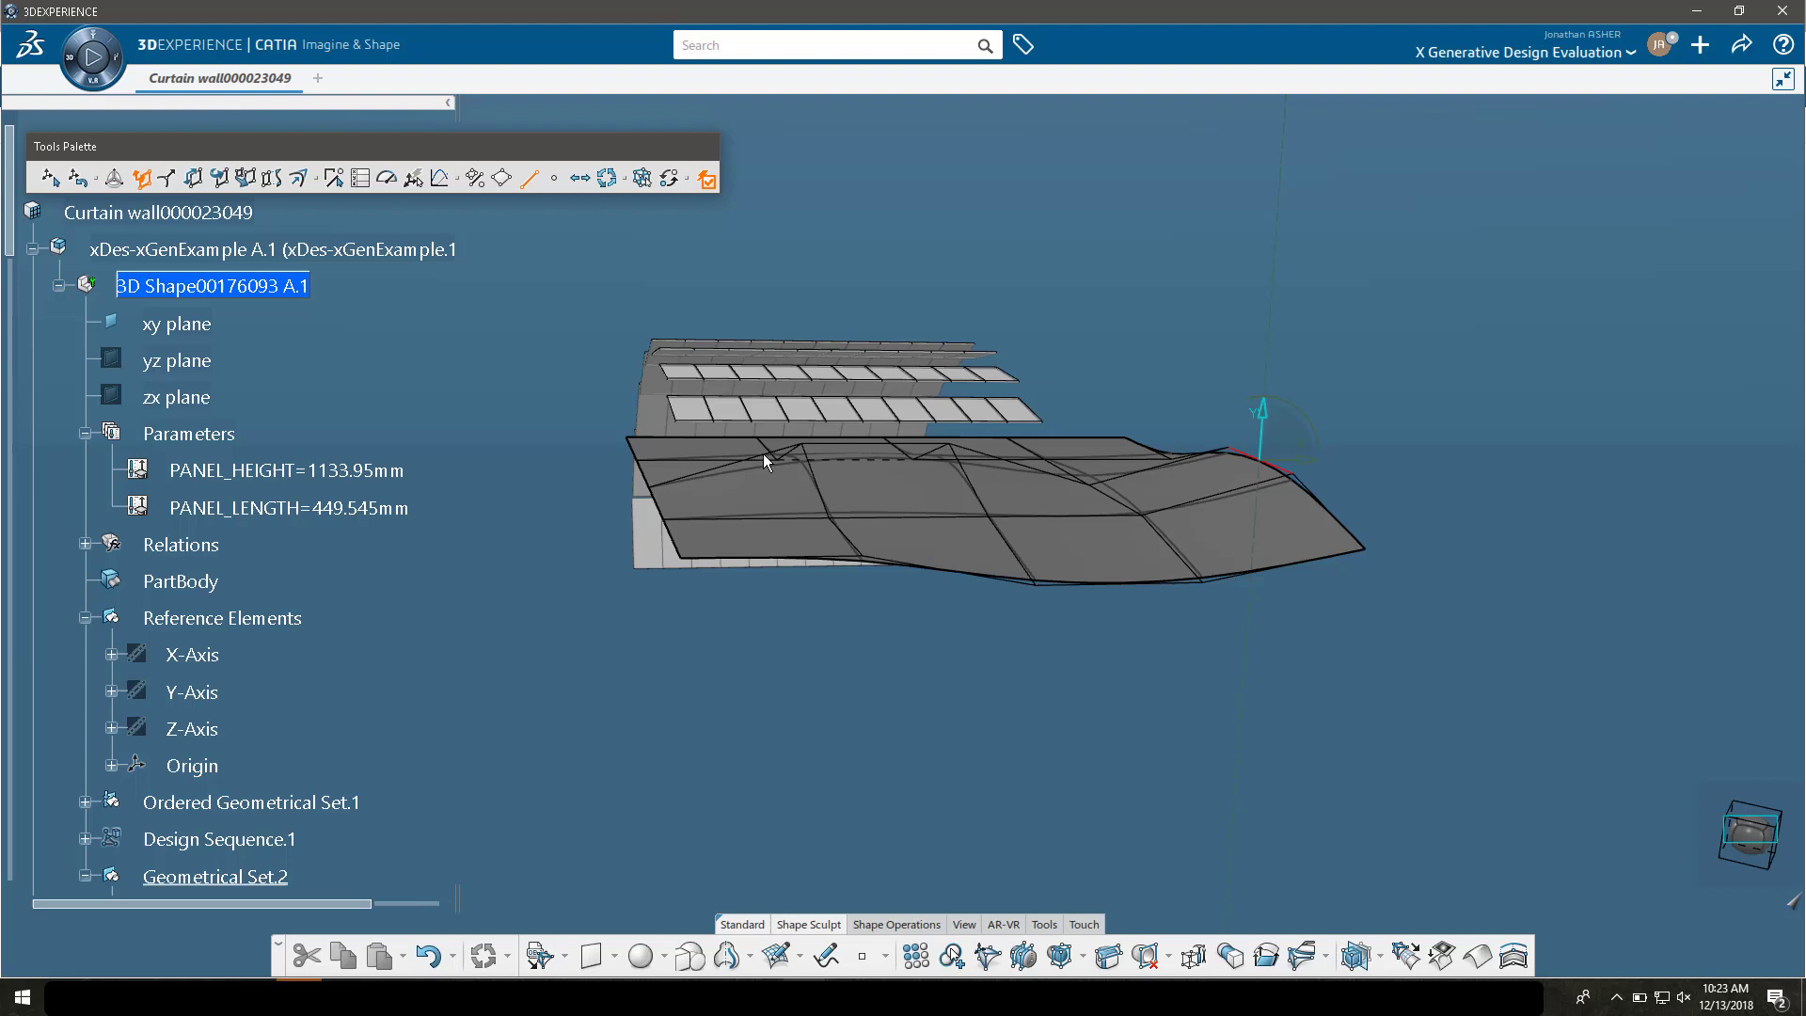
{"action": "left_click", "coordinate": [656, 473]}
{"action": "left_click_drag", "start_coordinate": [645, 428], "coordinate": [639, 457]}
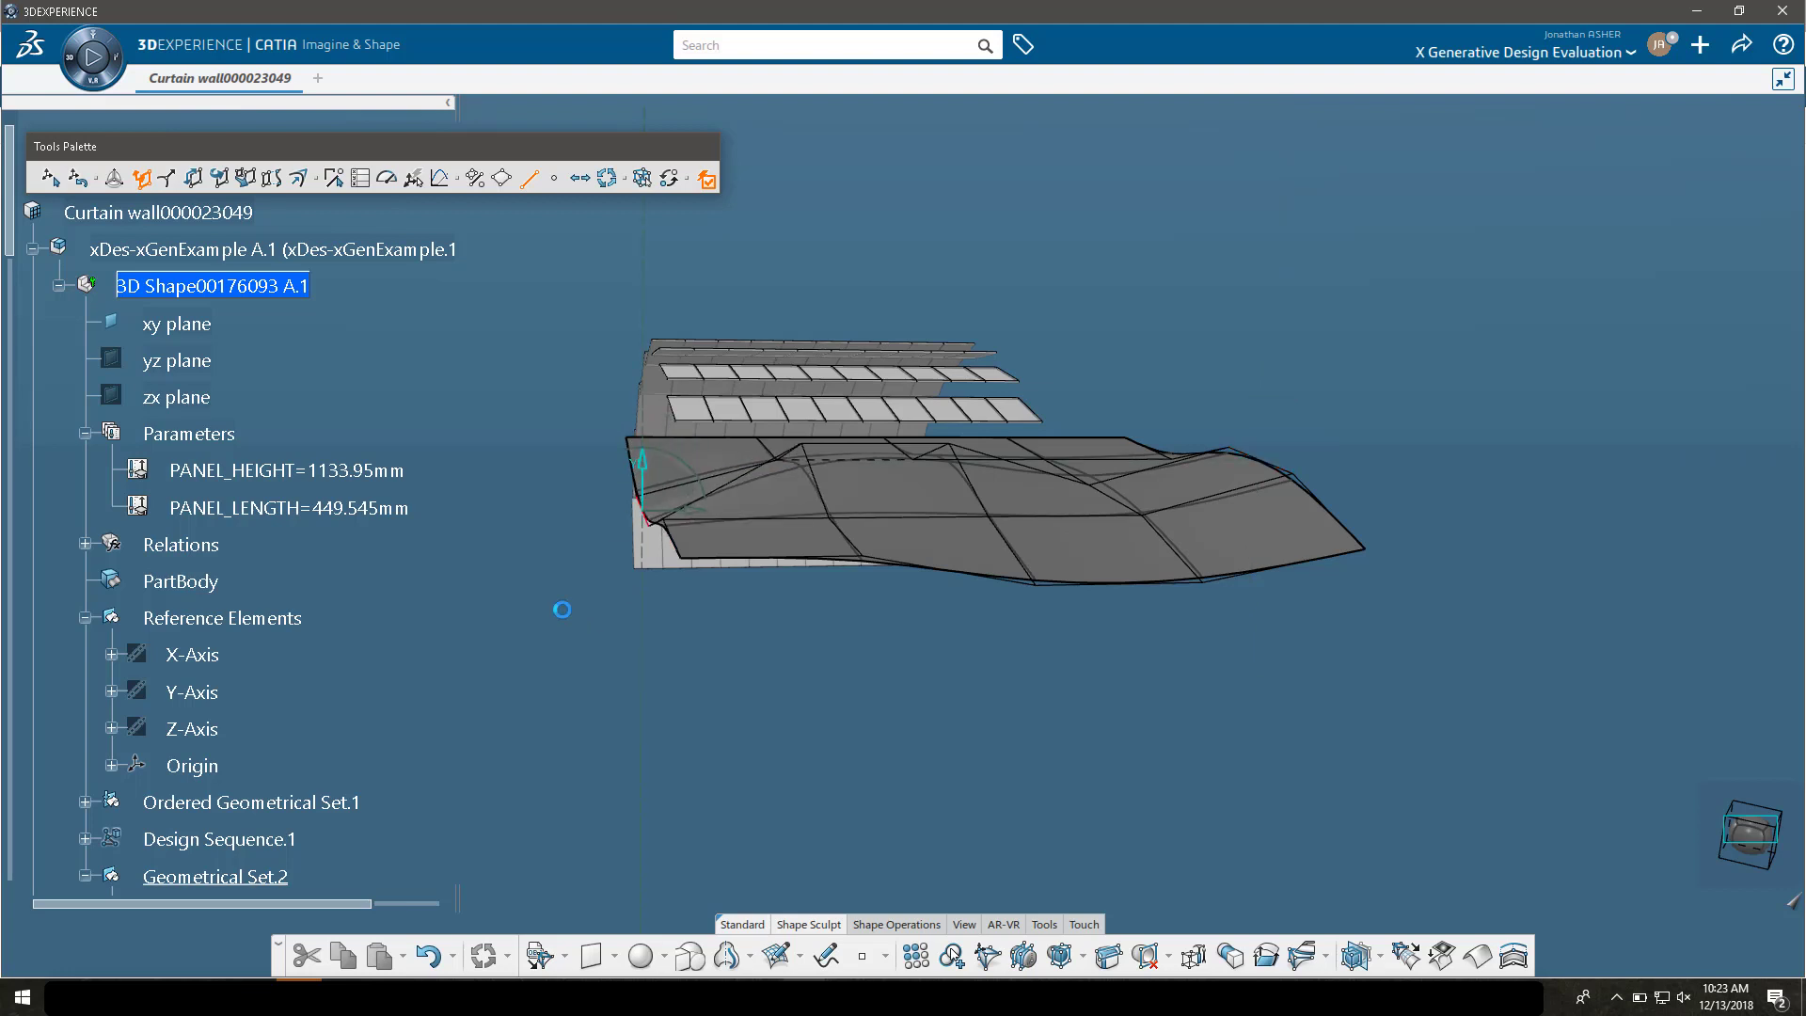
Raise a face along the subdivision surface's rear boundary and a control vertex along its front boundary.
{"action": "middle_click_drag", "start_coordinate": [562, 609], "coordinate": [625, 665]}
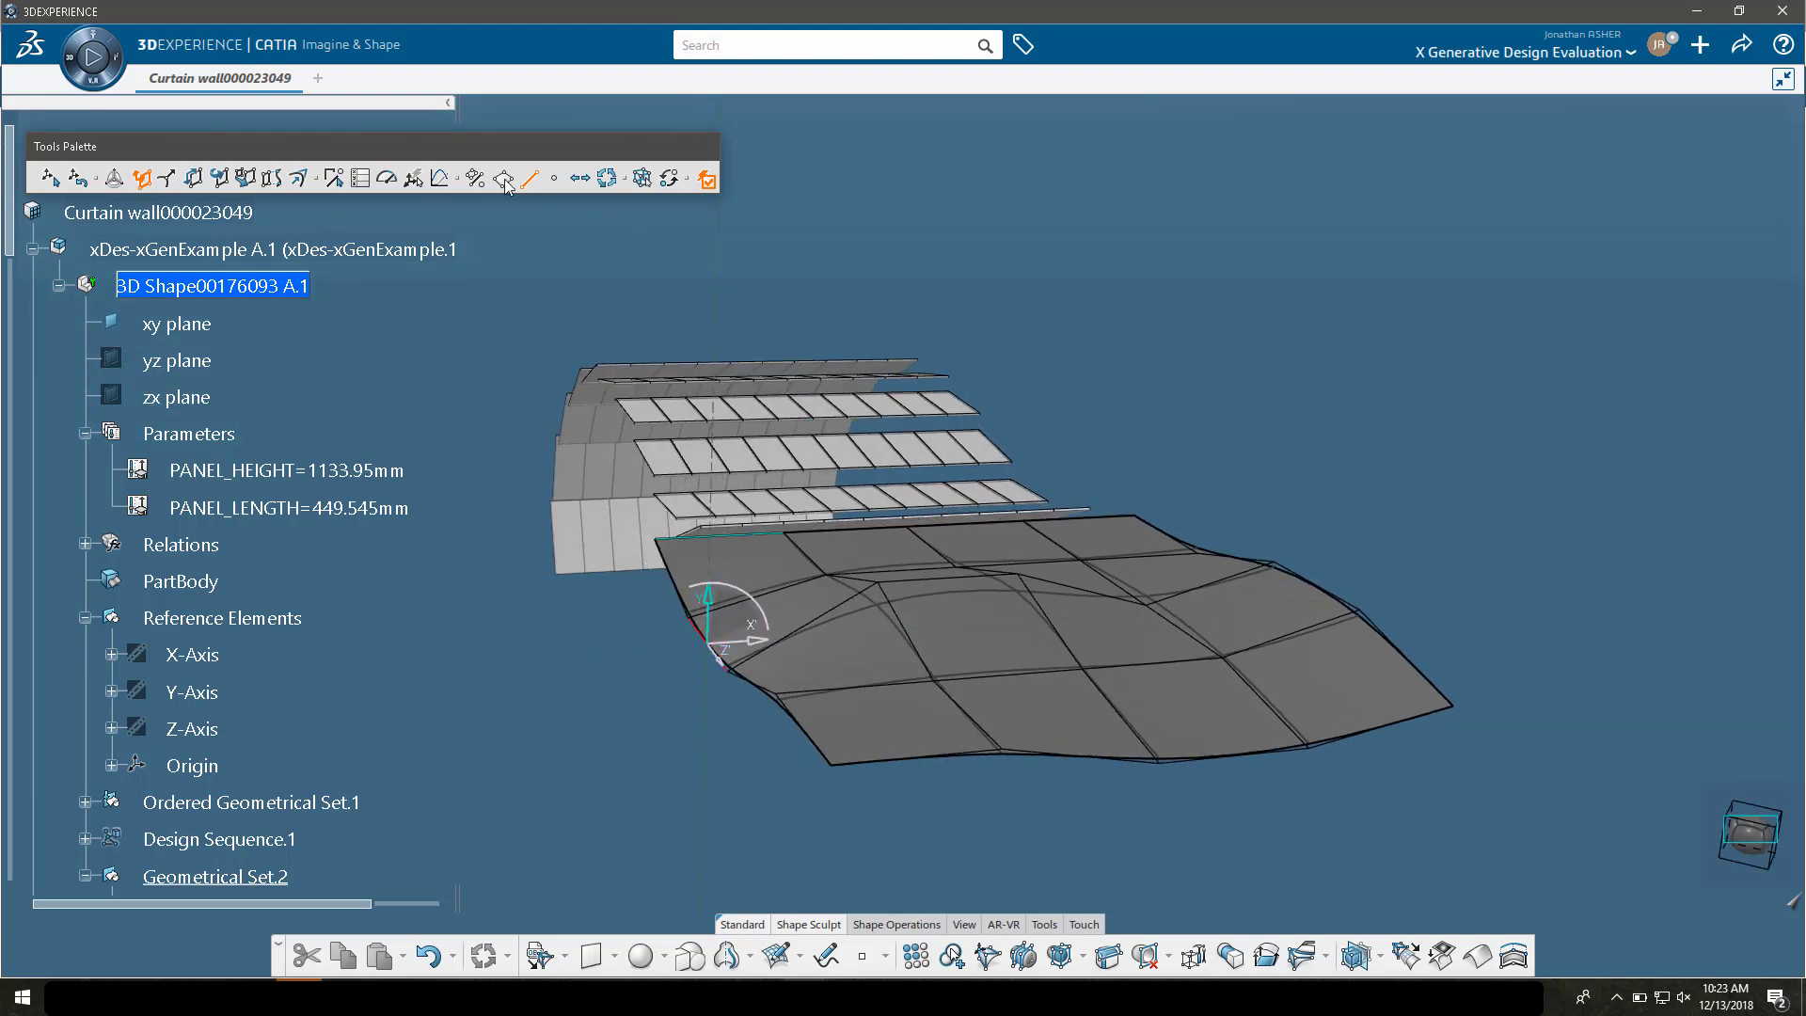
{"action": "left_click", "coordinate": [505, 185]}
{"action": "left_click", "coordinate": [898, 542]}
{"action": "left_click_drag", "start_coordinate": [872, 499], "coordinate": [874, 461]}
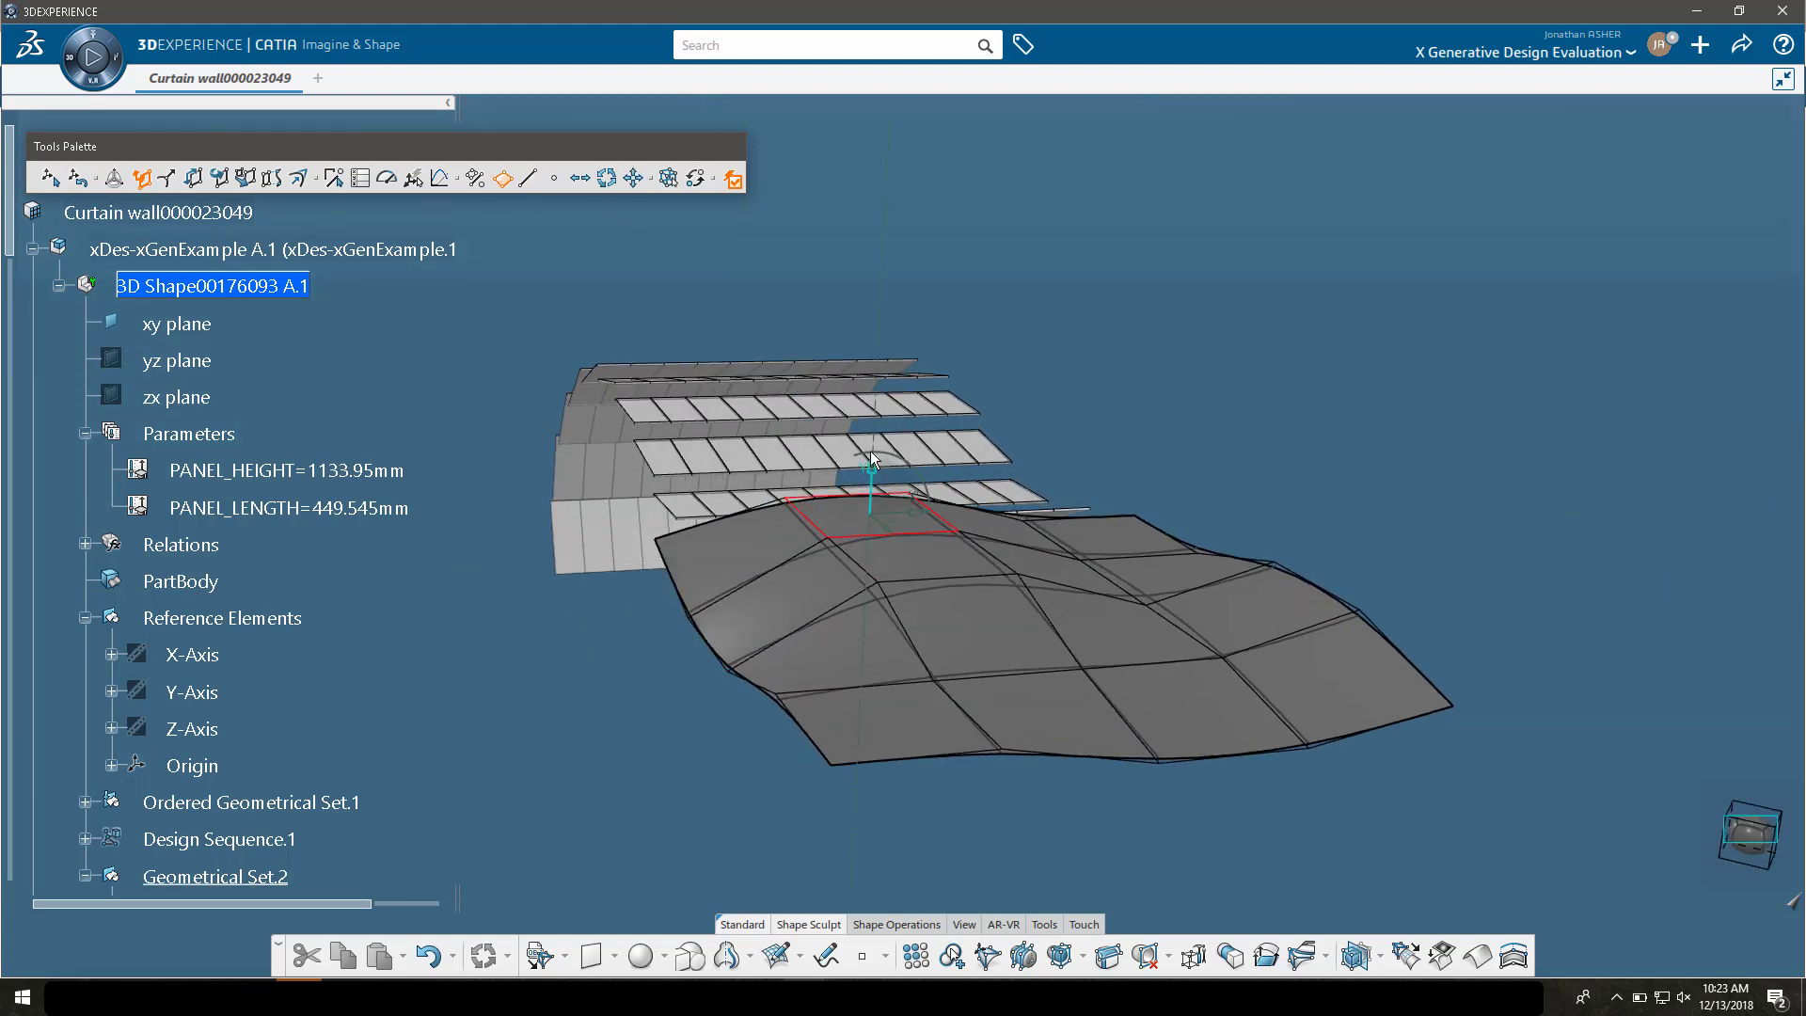
{"action": "left_click", "coordinate": [555, 179]}
{"action": "left_click", "coordinate": [1159, 762]}
{"action": "left_click_drag", "start_coordinate": [1161, 701], "coordinate": [1167, 649]}
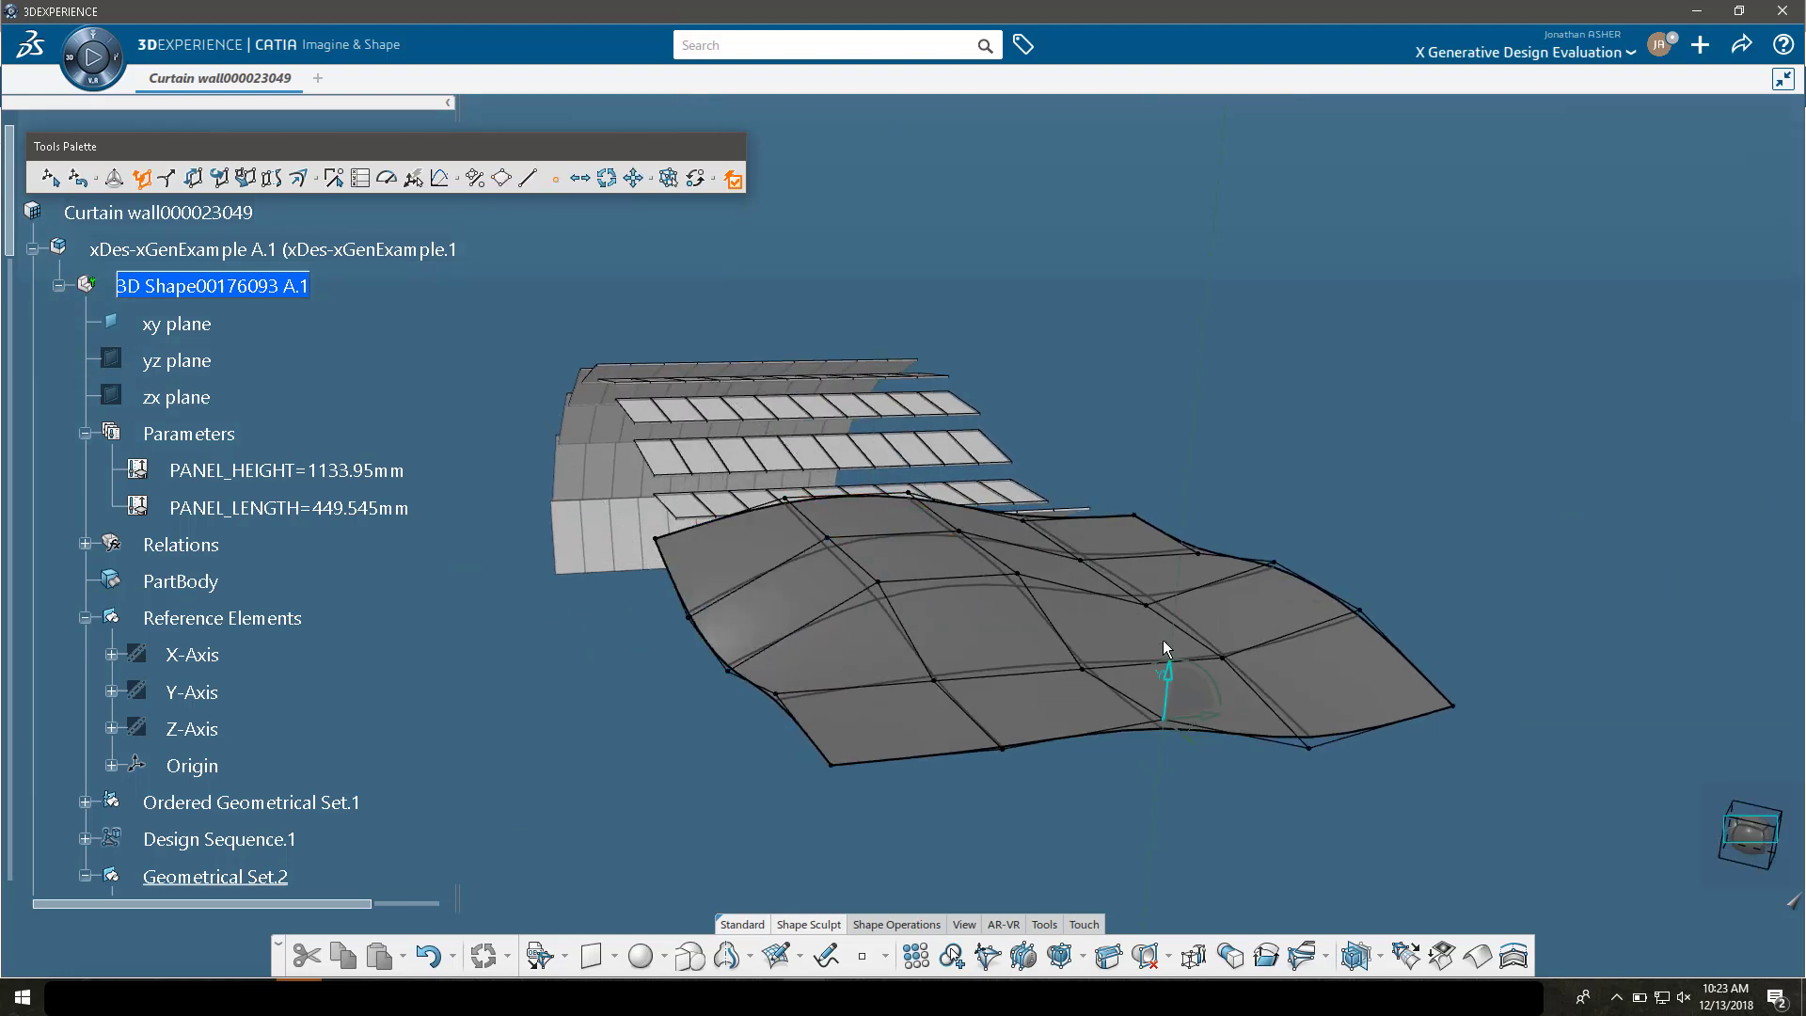
Replace Extrude.1 with Subdivision Surface.1 without deleting the replaced elements.
{"action": "left_click", "coordinate": [235, 682]}
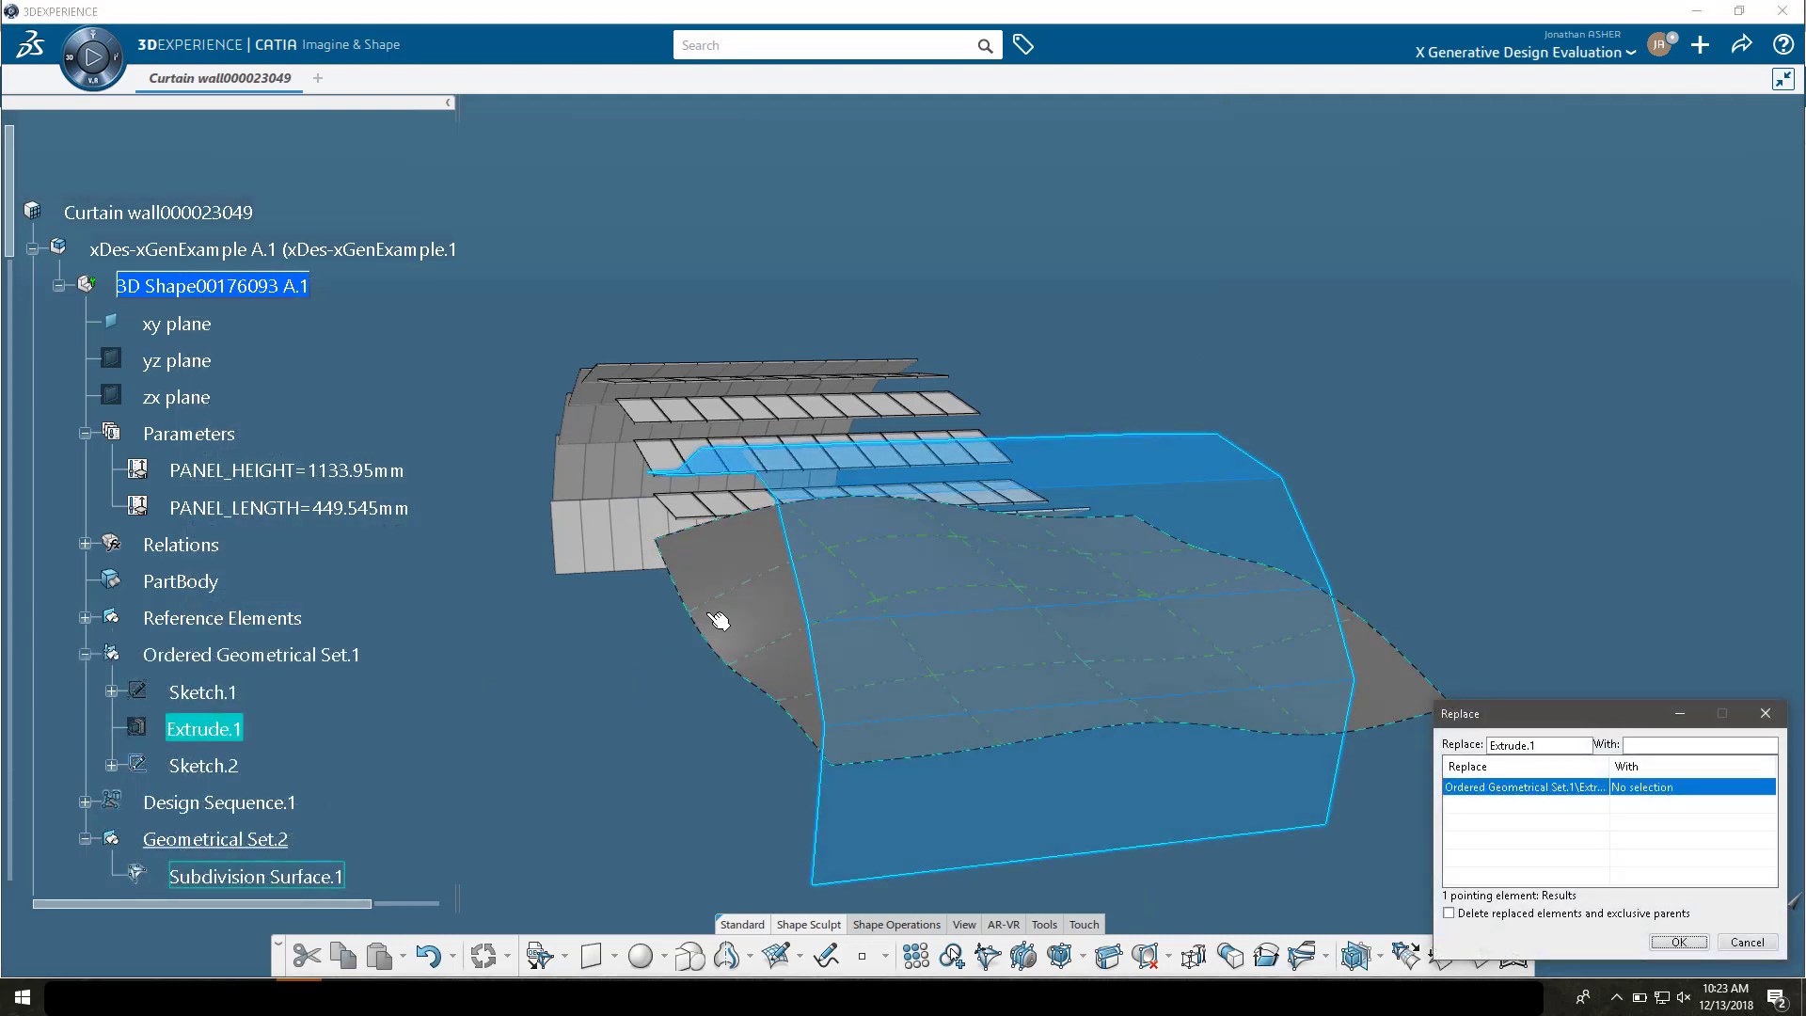
{"action": "left_click", "coordinate": [777, 630]}
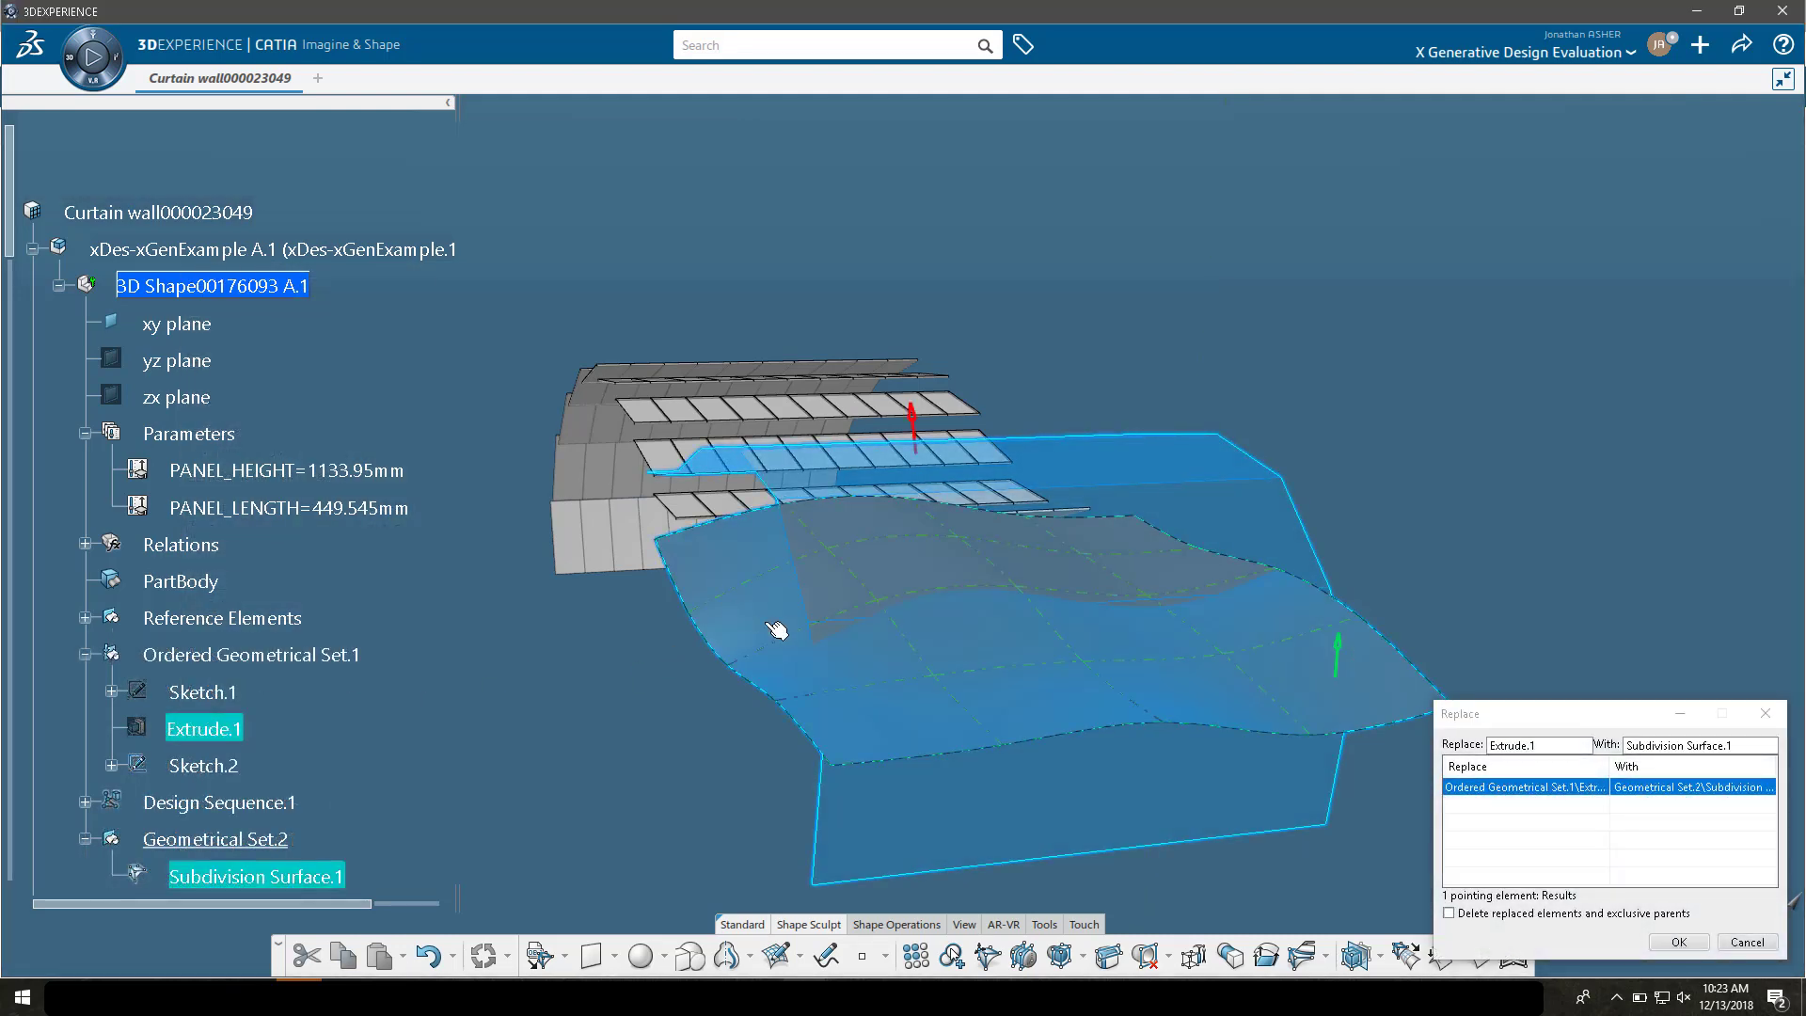
{"action": "left_click", "coordinate": [1679, 942]}
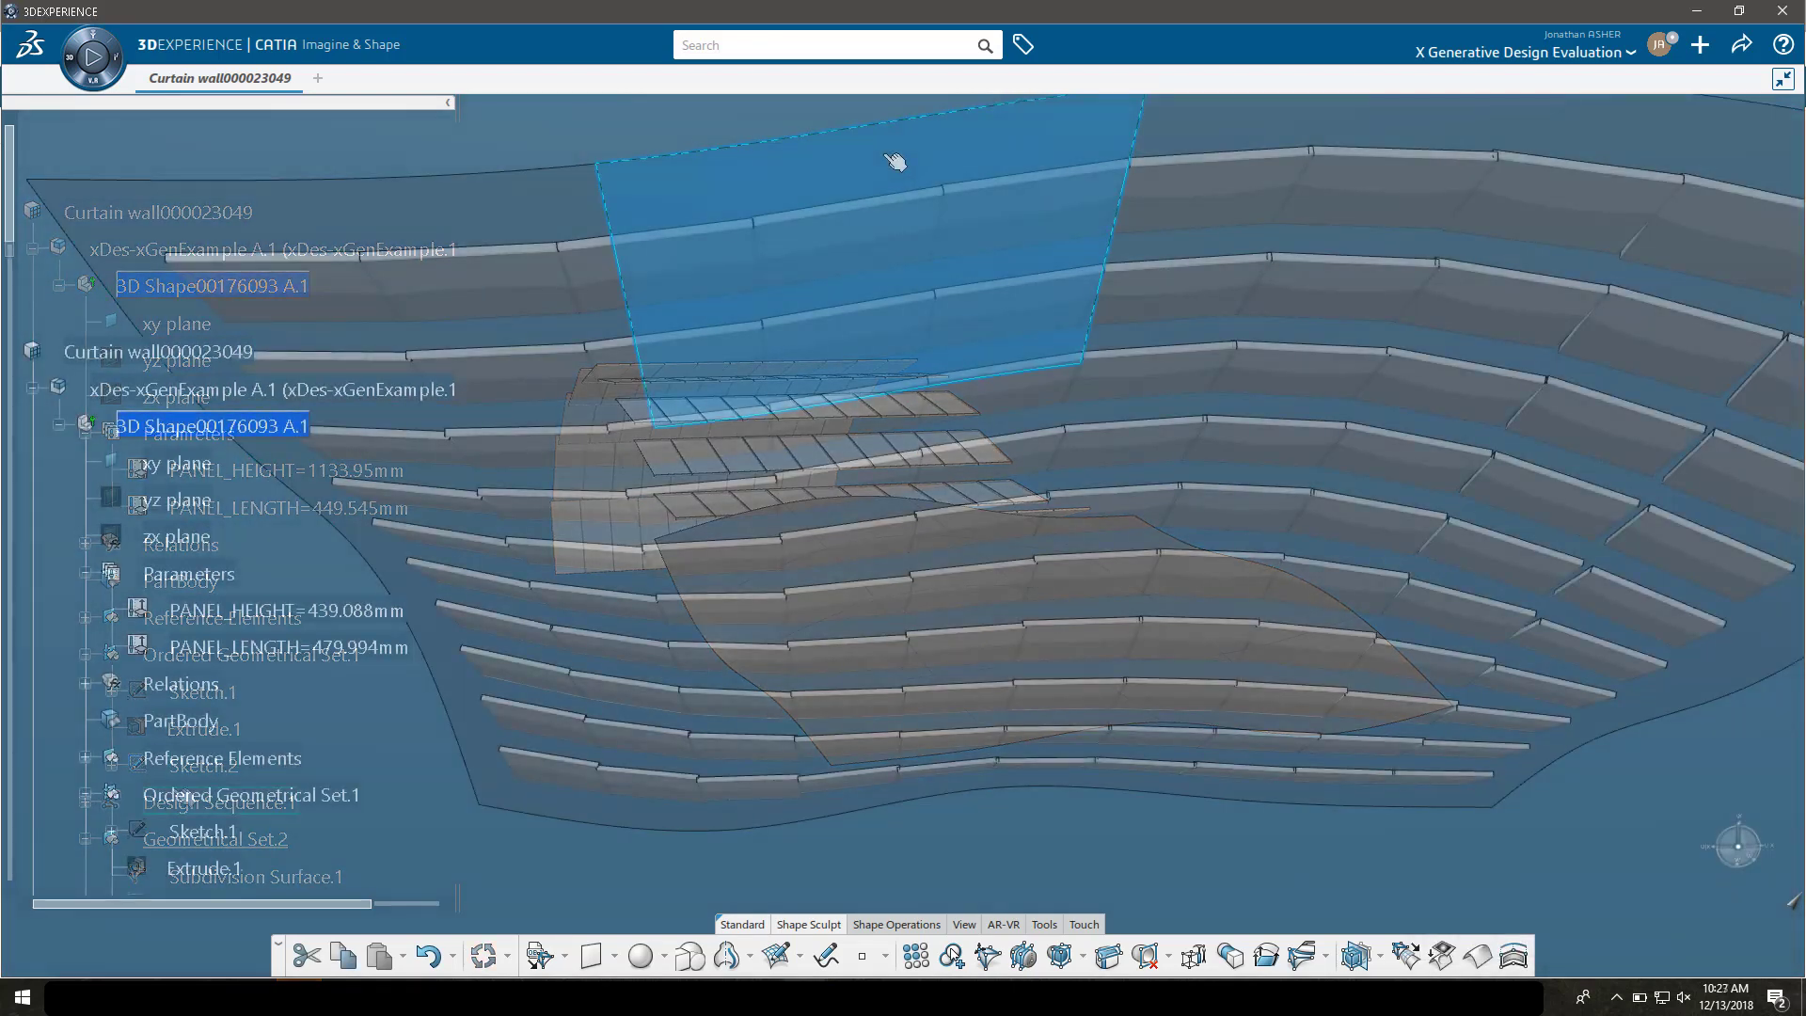
Raise one interior control vertex of the subdivision surface and lower another near its front edge.
{"action": "left_click", "coordinate": [1076, 353]}
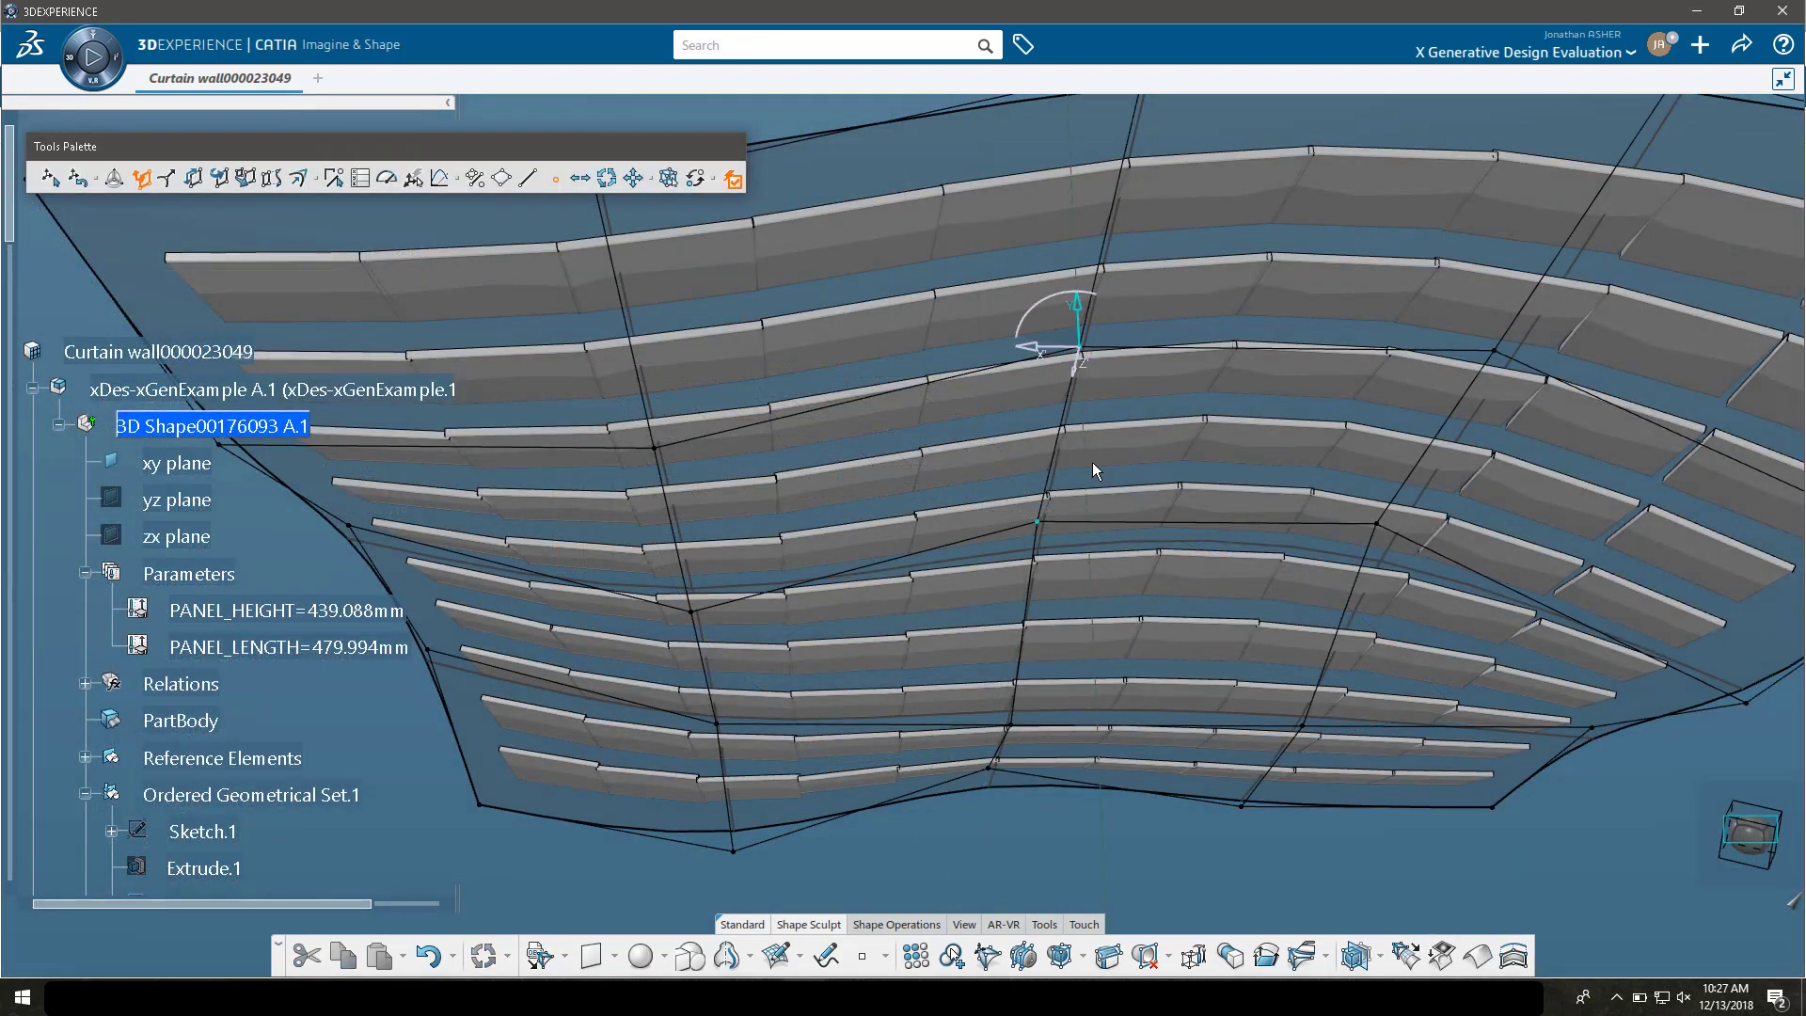
{"action": "left_click_drag", "start_coordinate": [1092, 461], "coordinate": [1078, 301]}
{"action": "left_click", "coordinate": [1305, 742]}
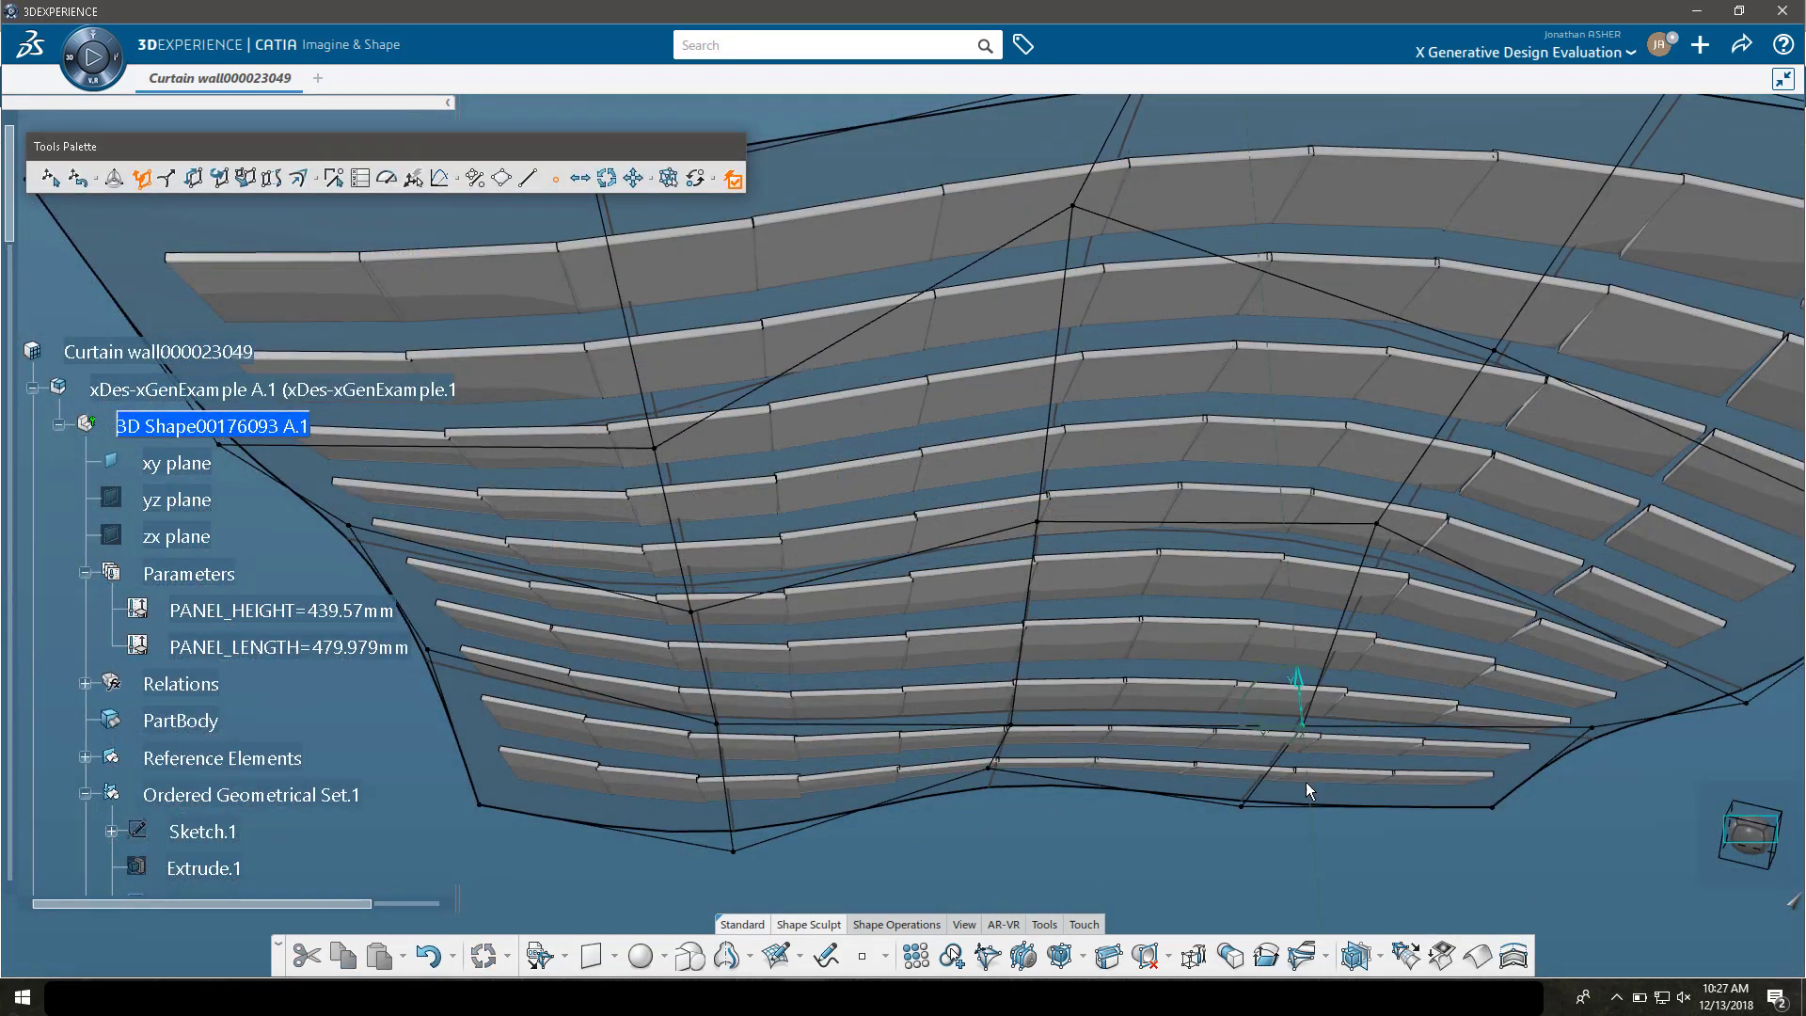
{"action": "left_click_drag", "start_coordinate": [1307, 783], "coordinate": [1323, 959]}
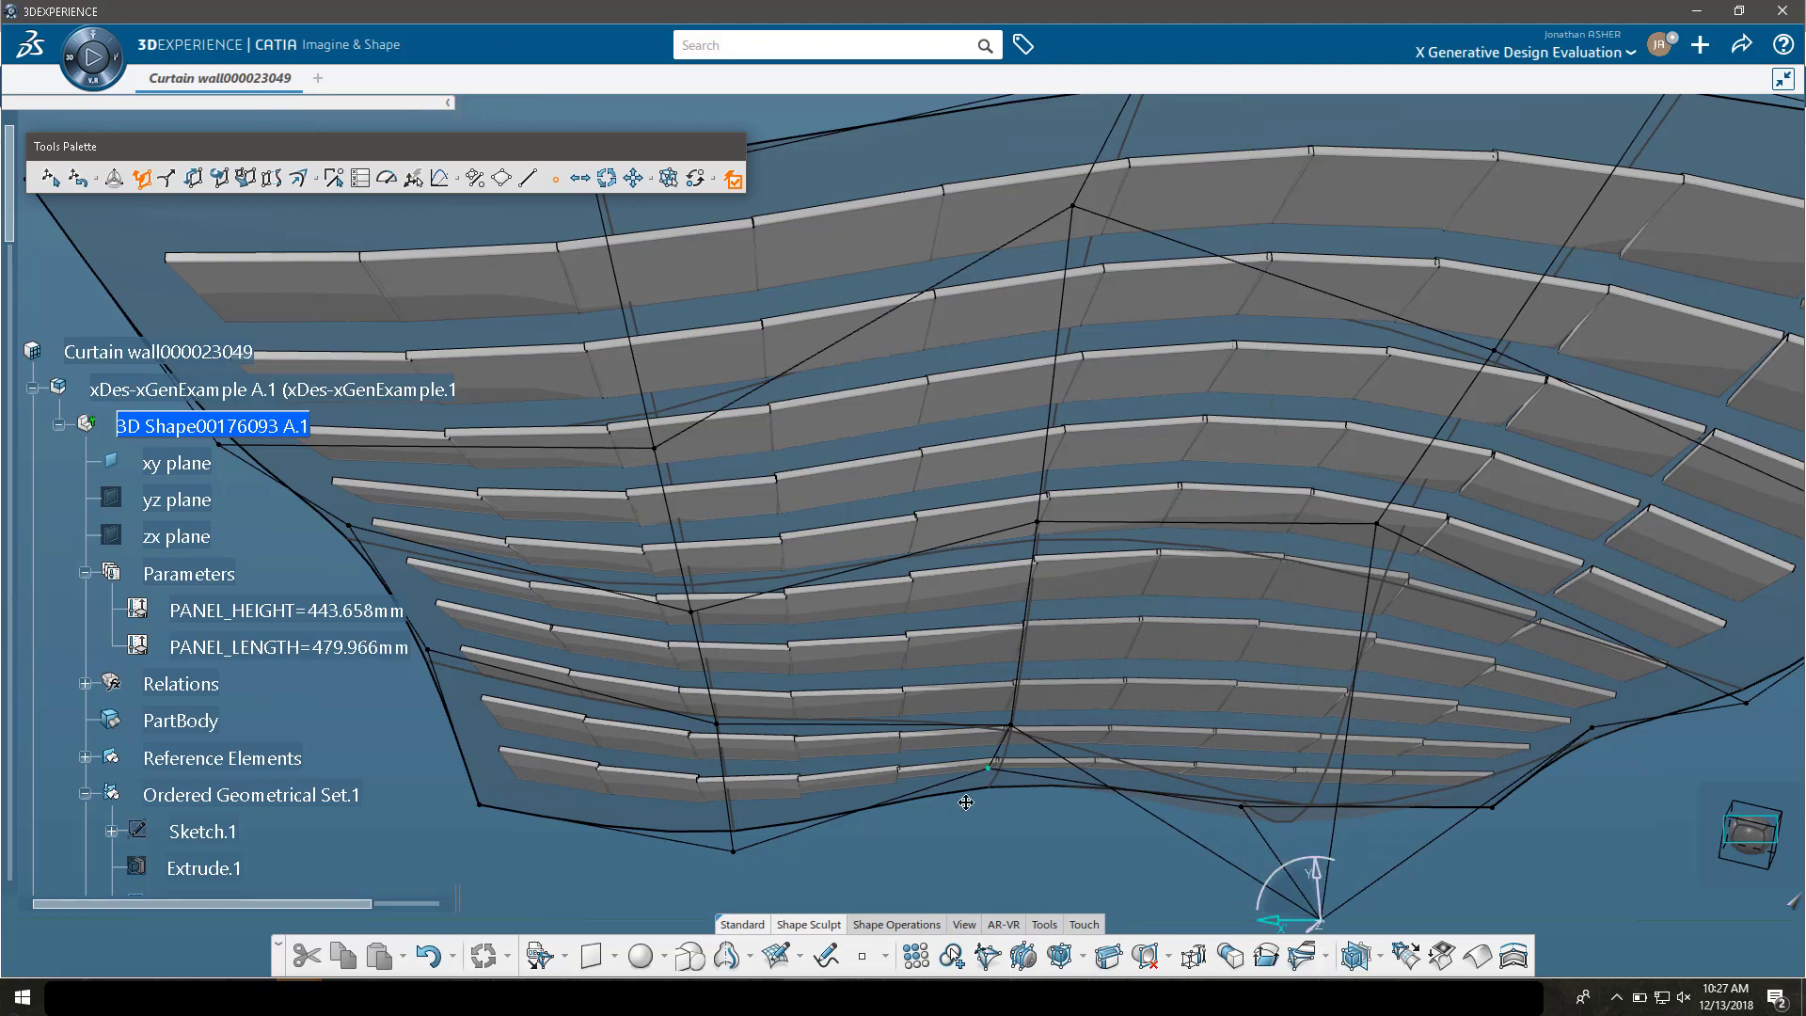
{"action": "middle_click_drag", "start_coordinate": [967, 802], "coordinate": [957, 777]}
{"action": "left_click", "coordinate": [510, 684]}
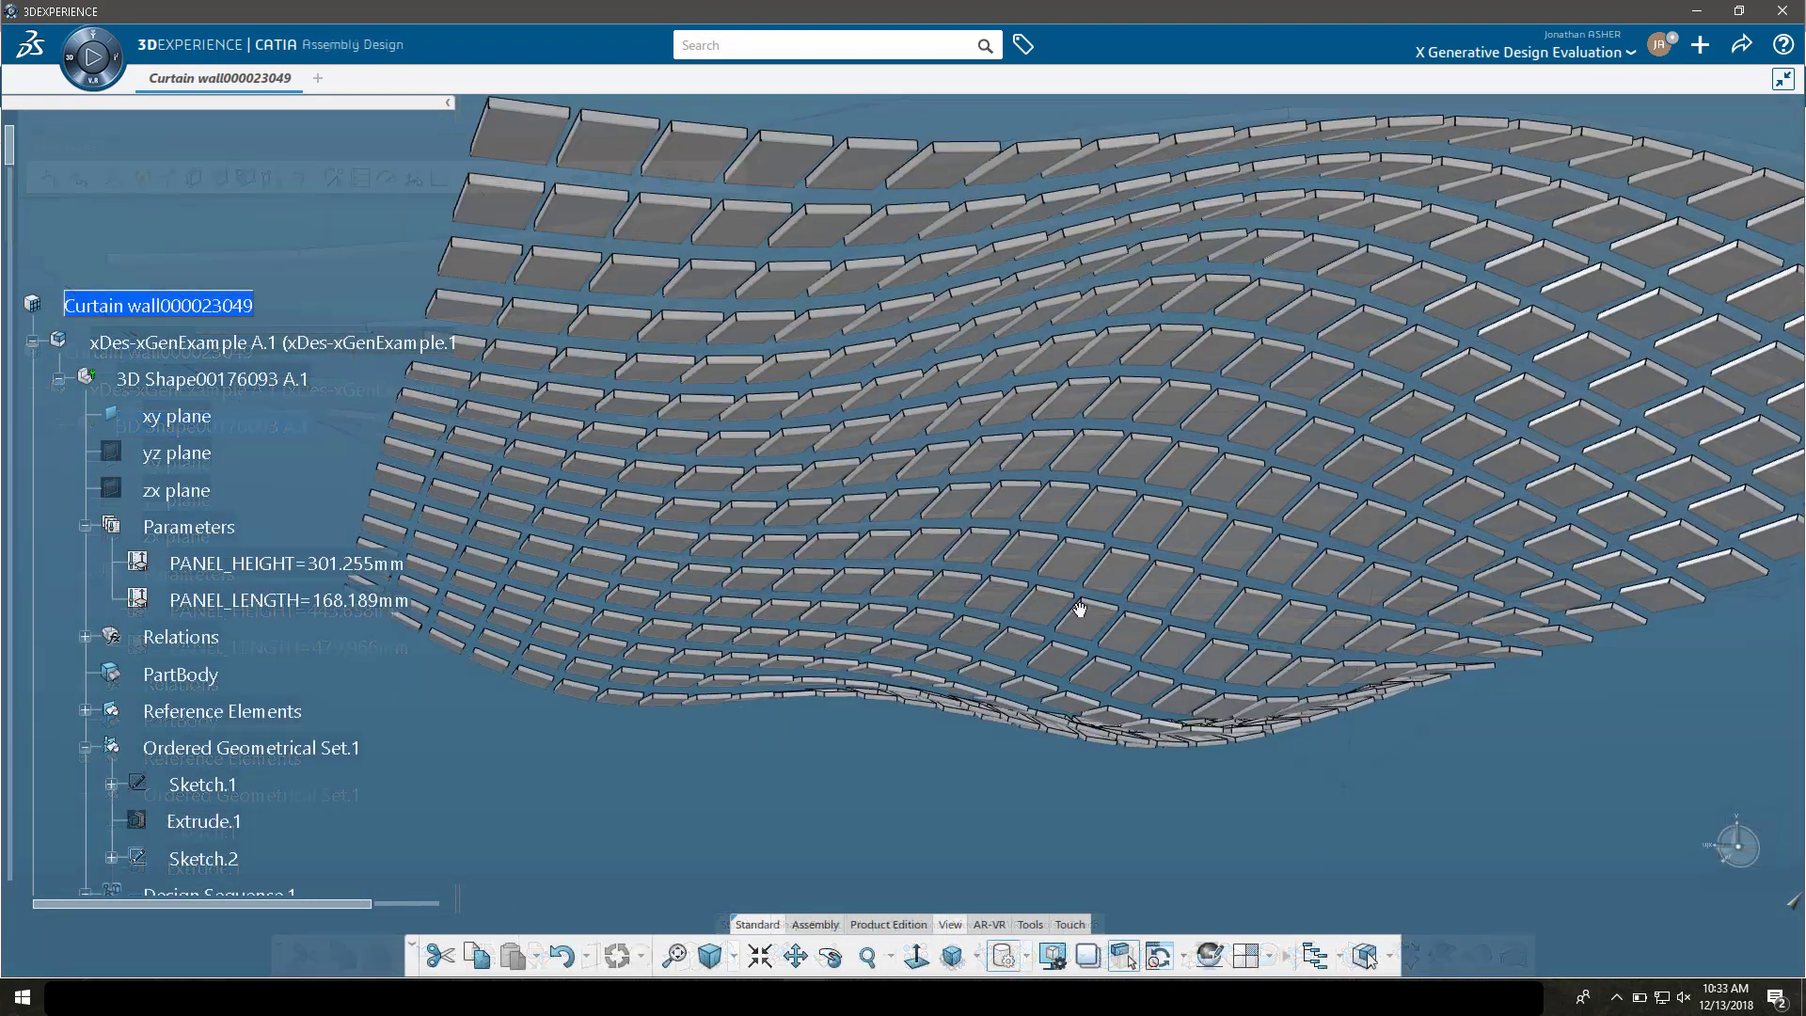
Examine the panelled curtain wall from above and below, including the bent corner of a single metal panel up close.
{"action": "middle_click_drag", "start_coordinate": [1080, 610], "coordinate": [1494, 861]}
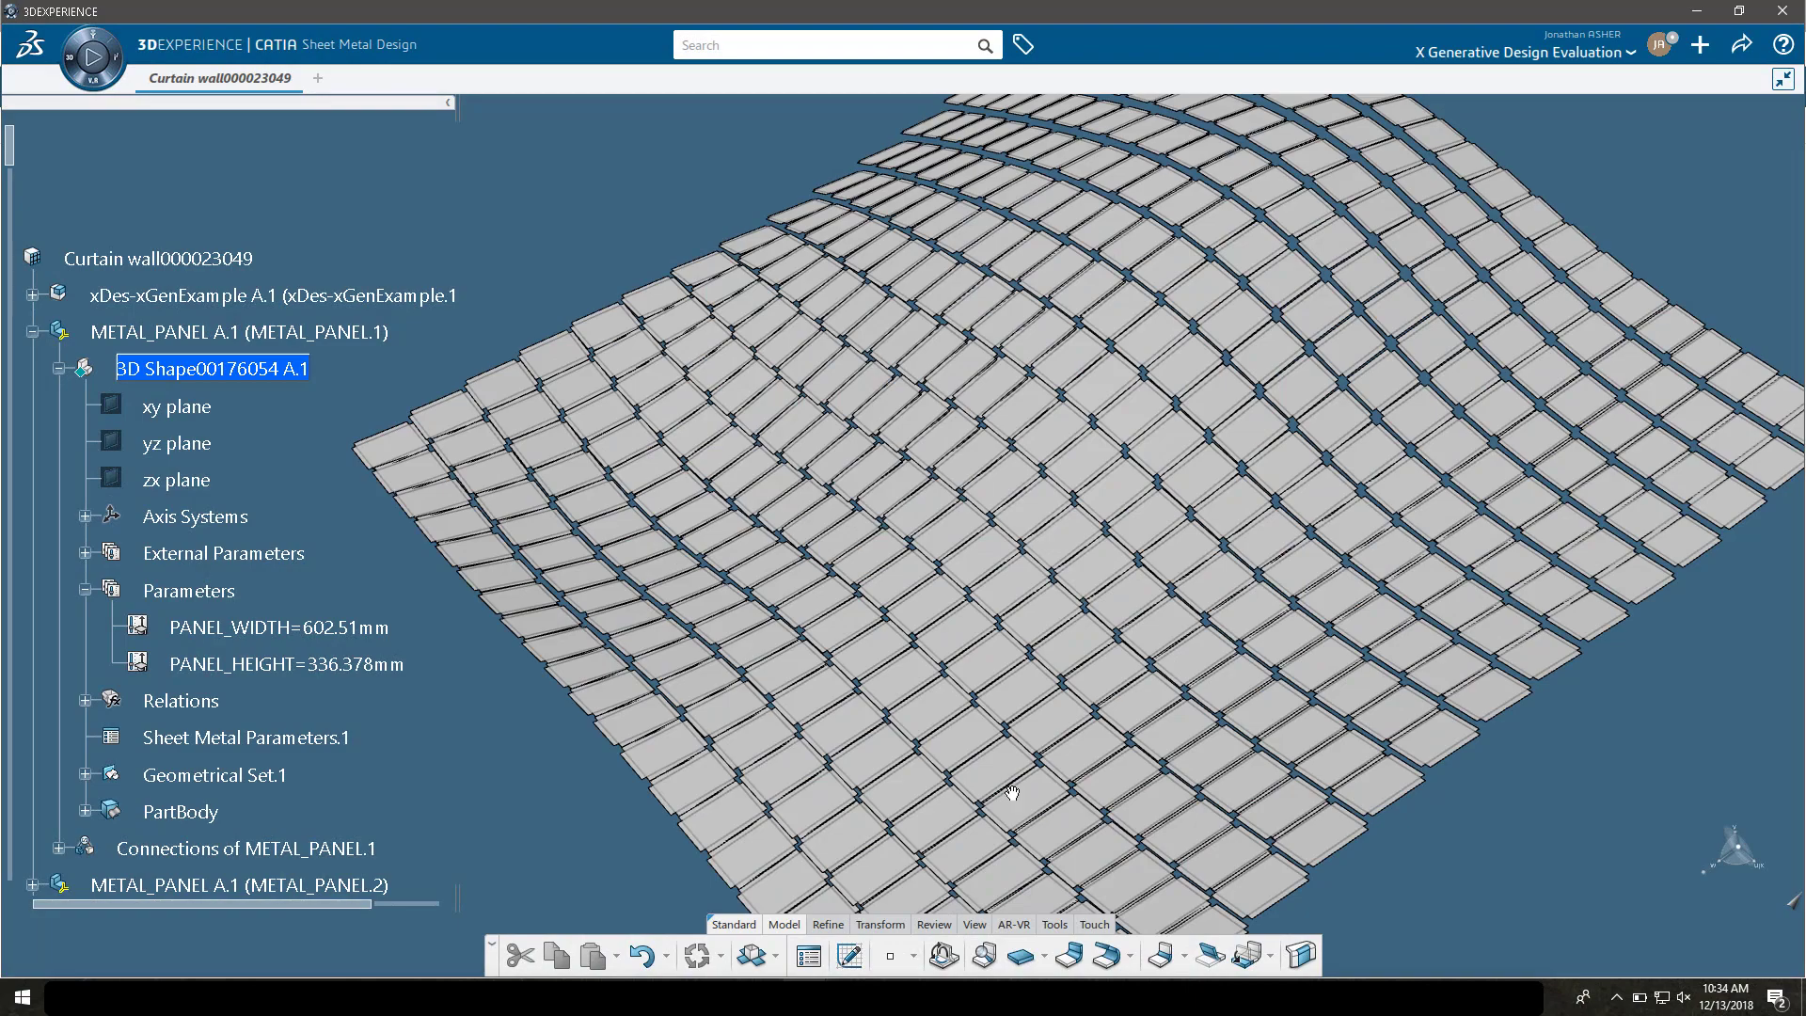
{"action": "middle_click_drag", "start_coordinate": [1012, 792], "coordinate": [949, 423]}
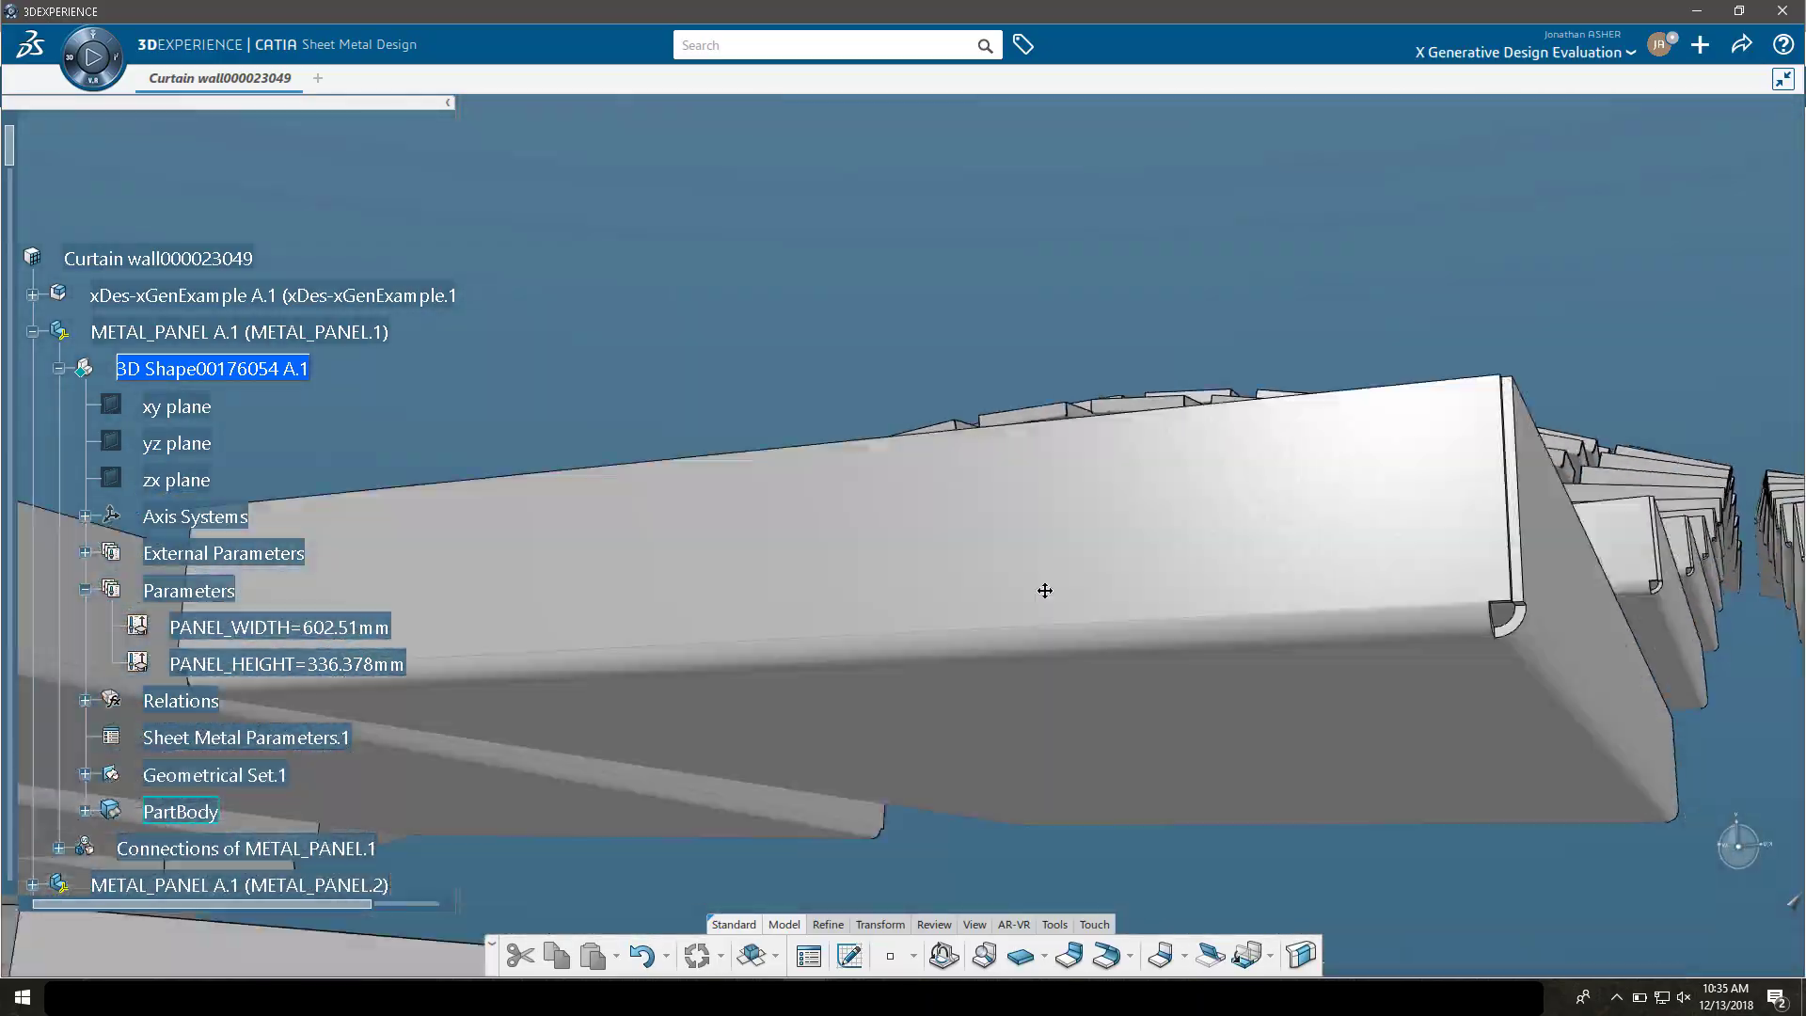
{"action": "middle_click_drag", "start_coordinate": [1032, 745], "coordinate": [1047, 536]}
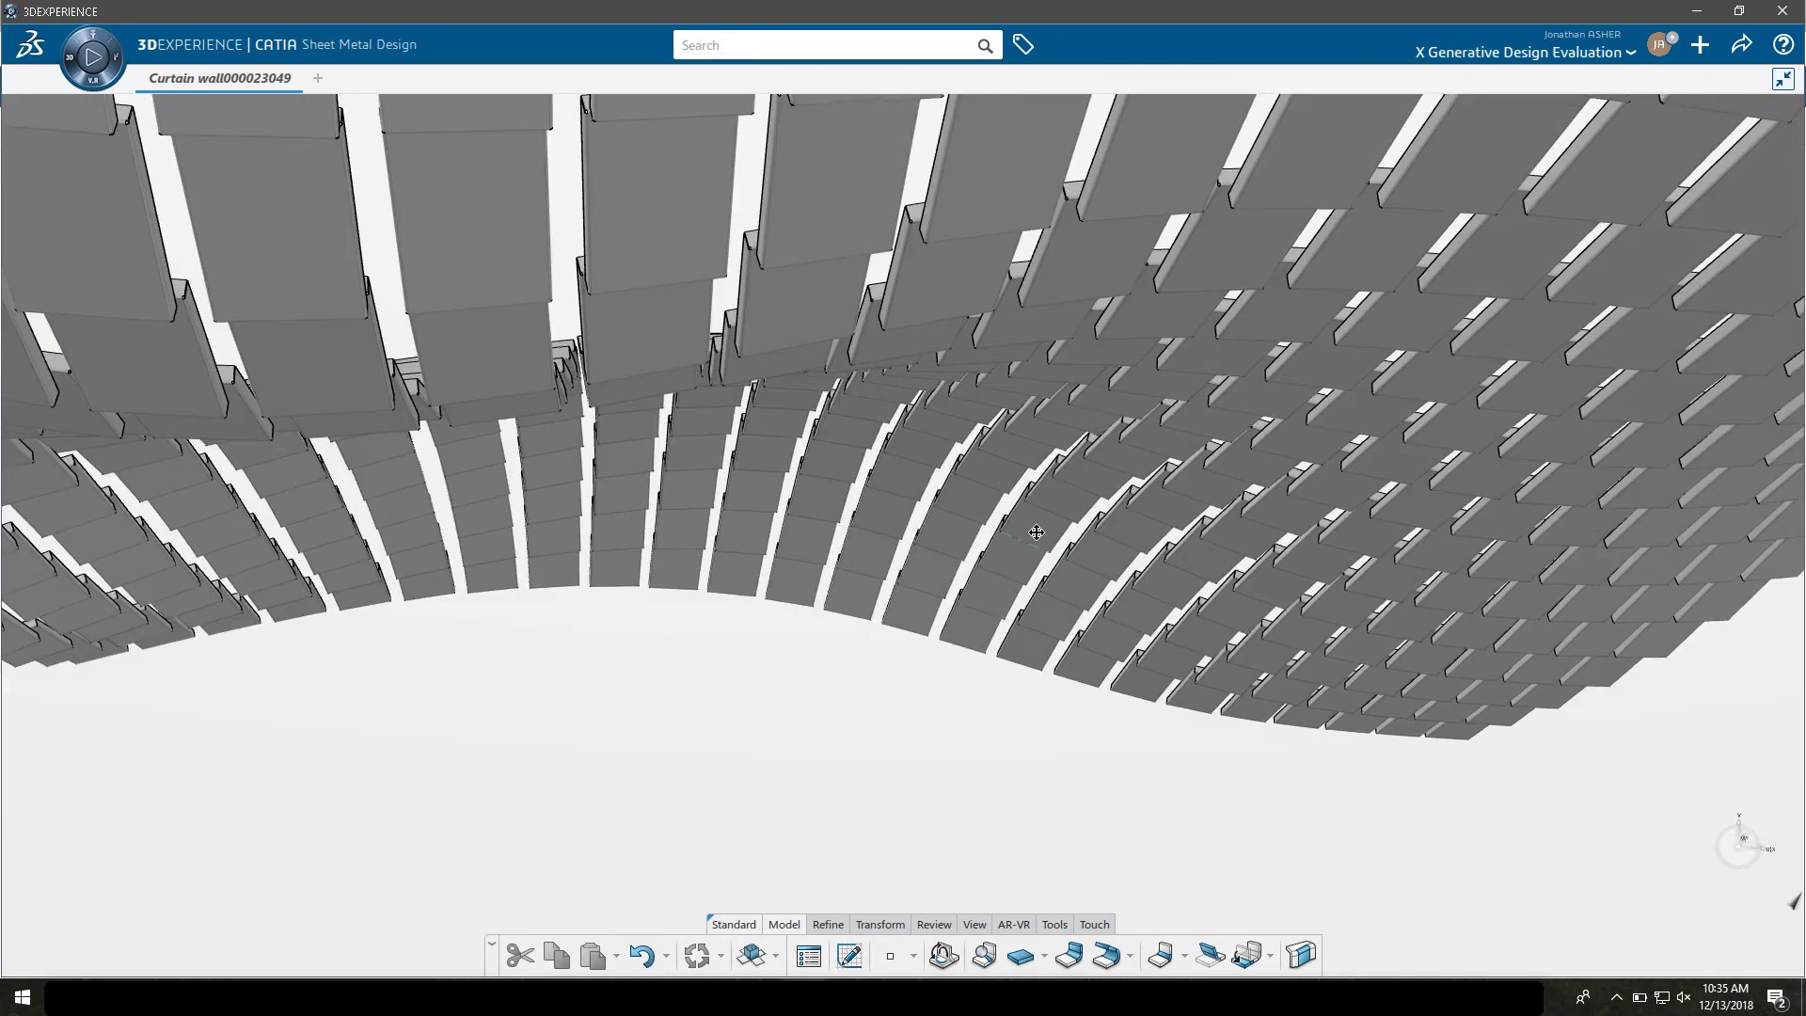